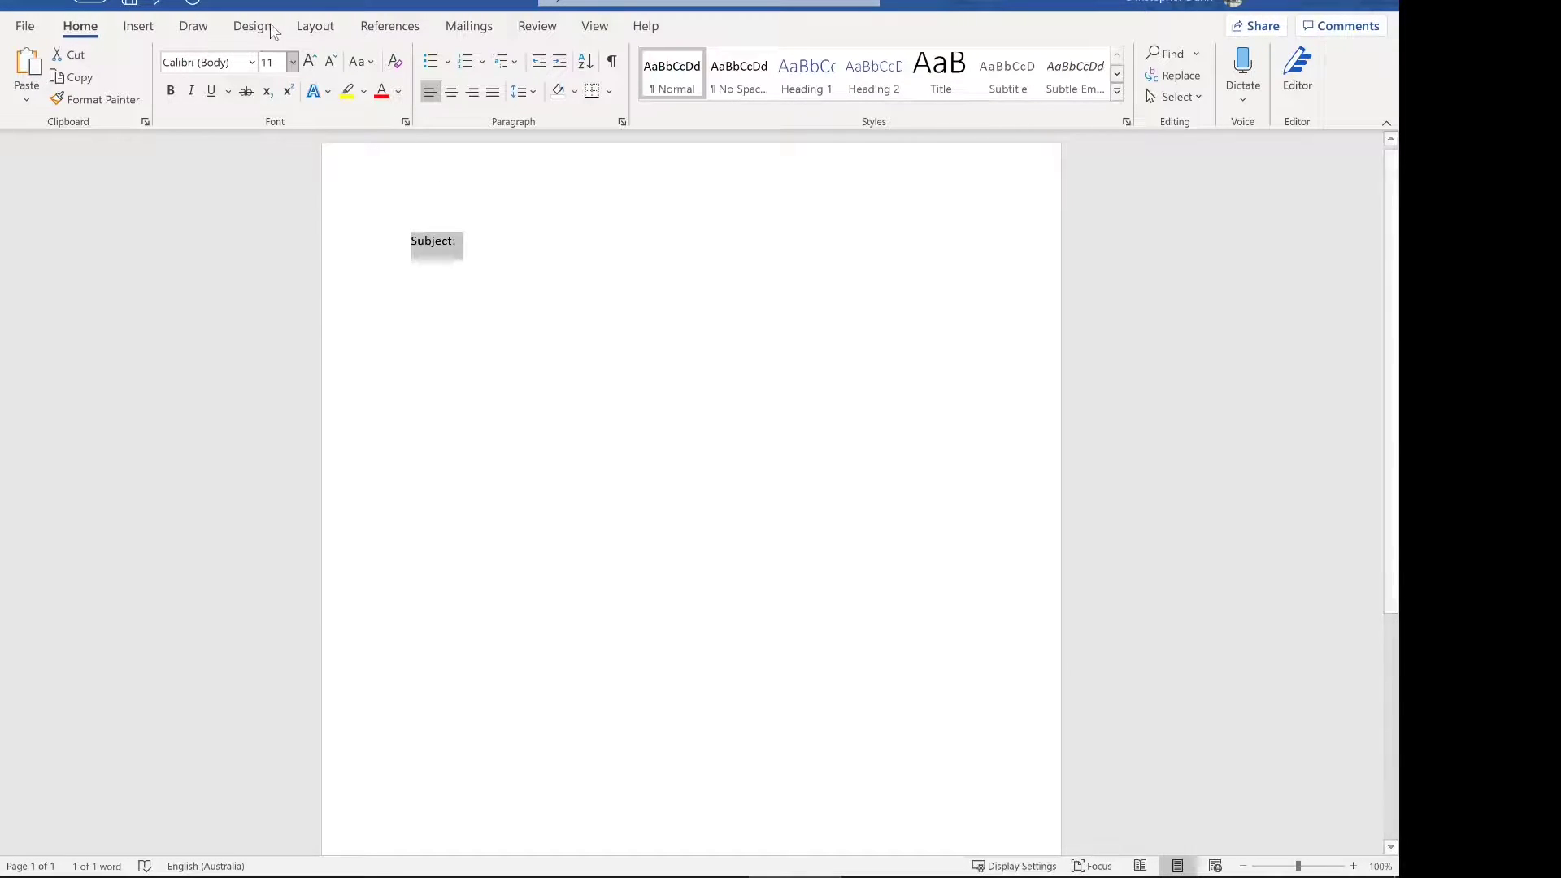
# - Set the font of the "Subject:" label to Arial
pyautogui.click(253, 63)
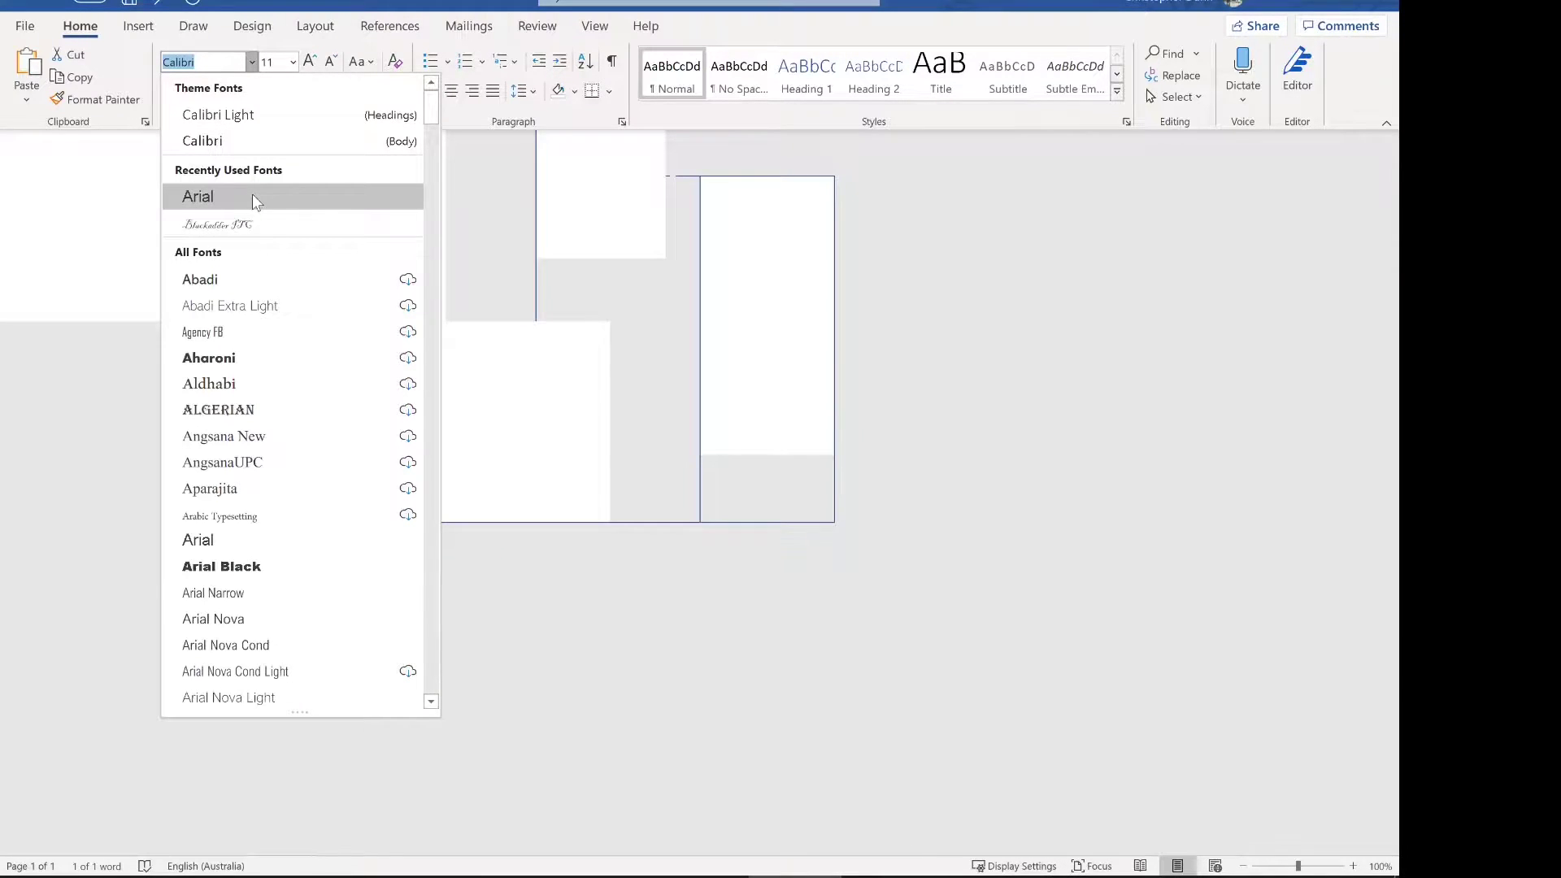
pyautogui.click(252, 196)
pyautogui.click(584, 270)
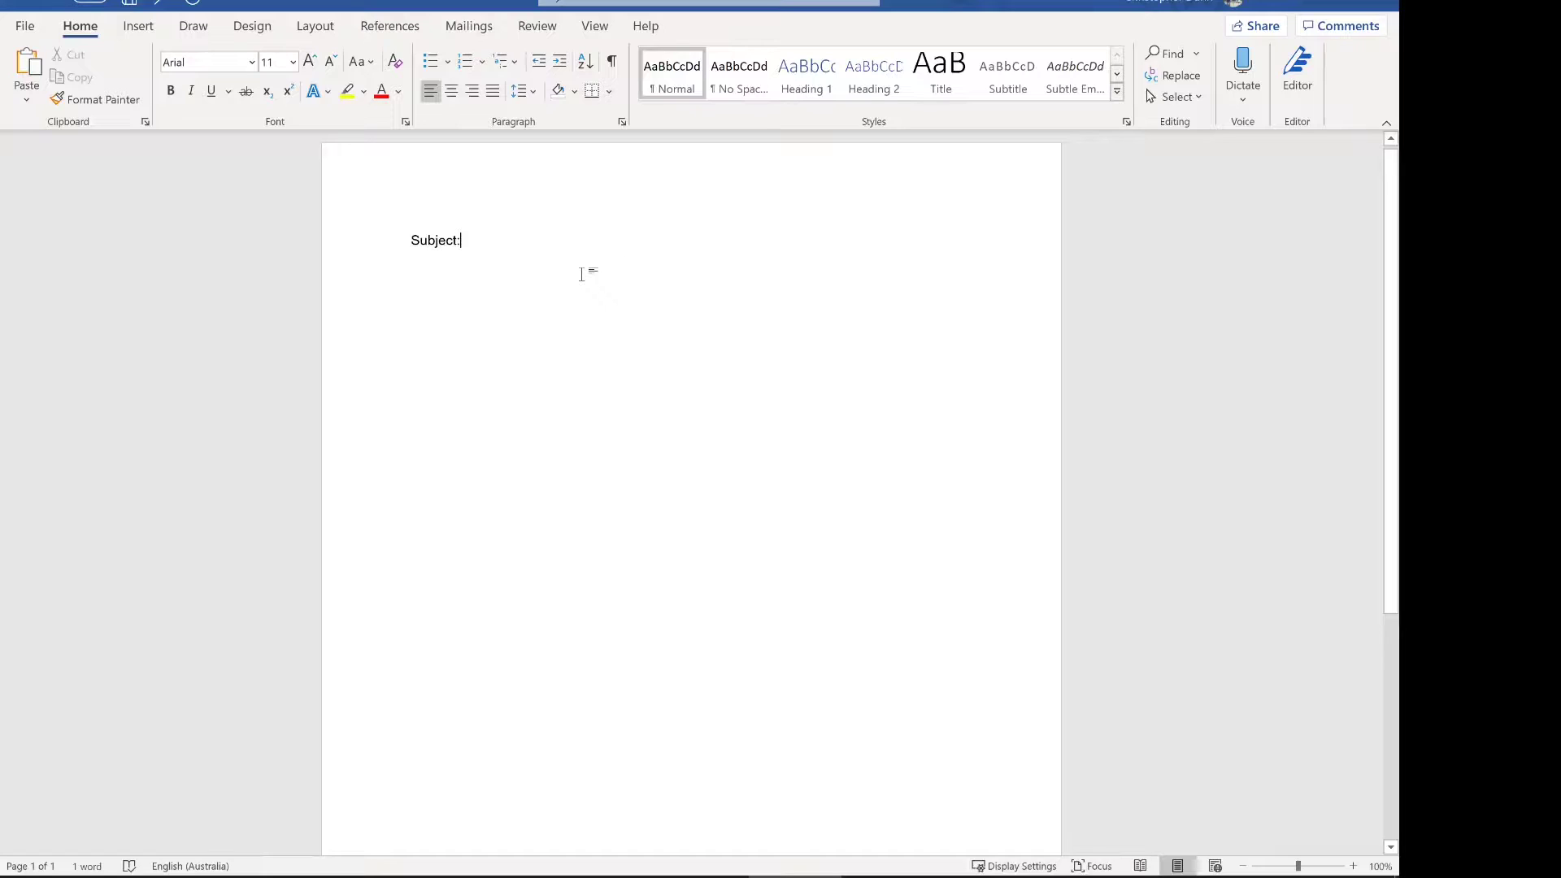
# - Add a "Date:" label on the line below Subject and show the paragraph formatting marks
pyautogui.press('Return')
pyautogui.write('Date:')
pyautogui.click(611, 61)
# - Fill in the subject as "Our Great Meeting" and the date as "12th of September", tabbed into alignment
pyautogui.write('Our')
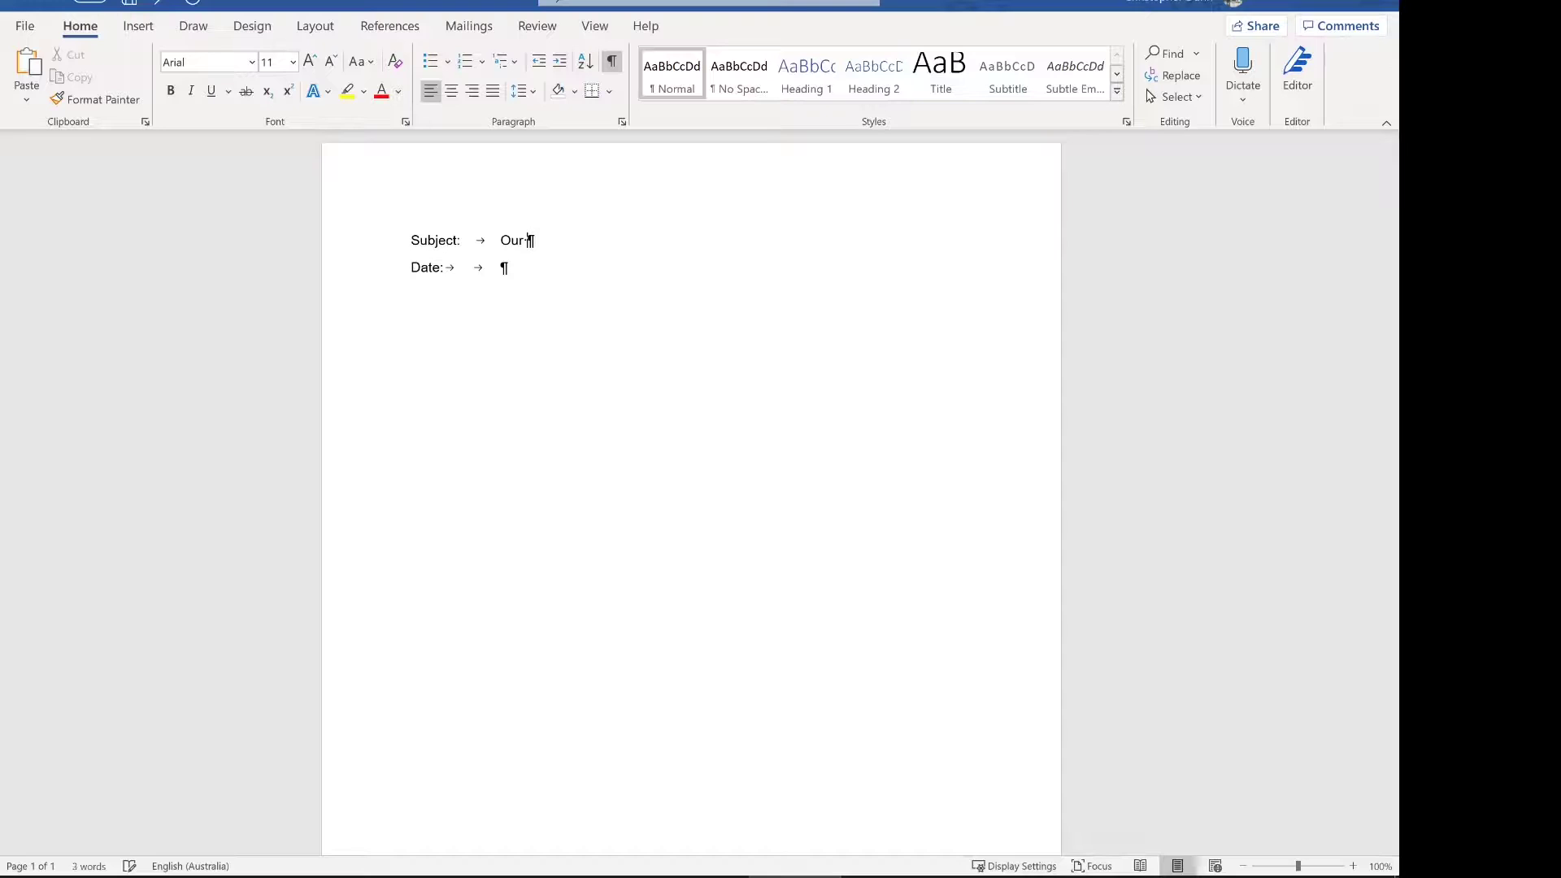
pyautogui.write(' Great Meeting Date:\t\t')
pyautogui.write('12')
pyautogui.write('th ')
pyautogui.write('of S')
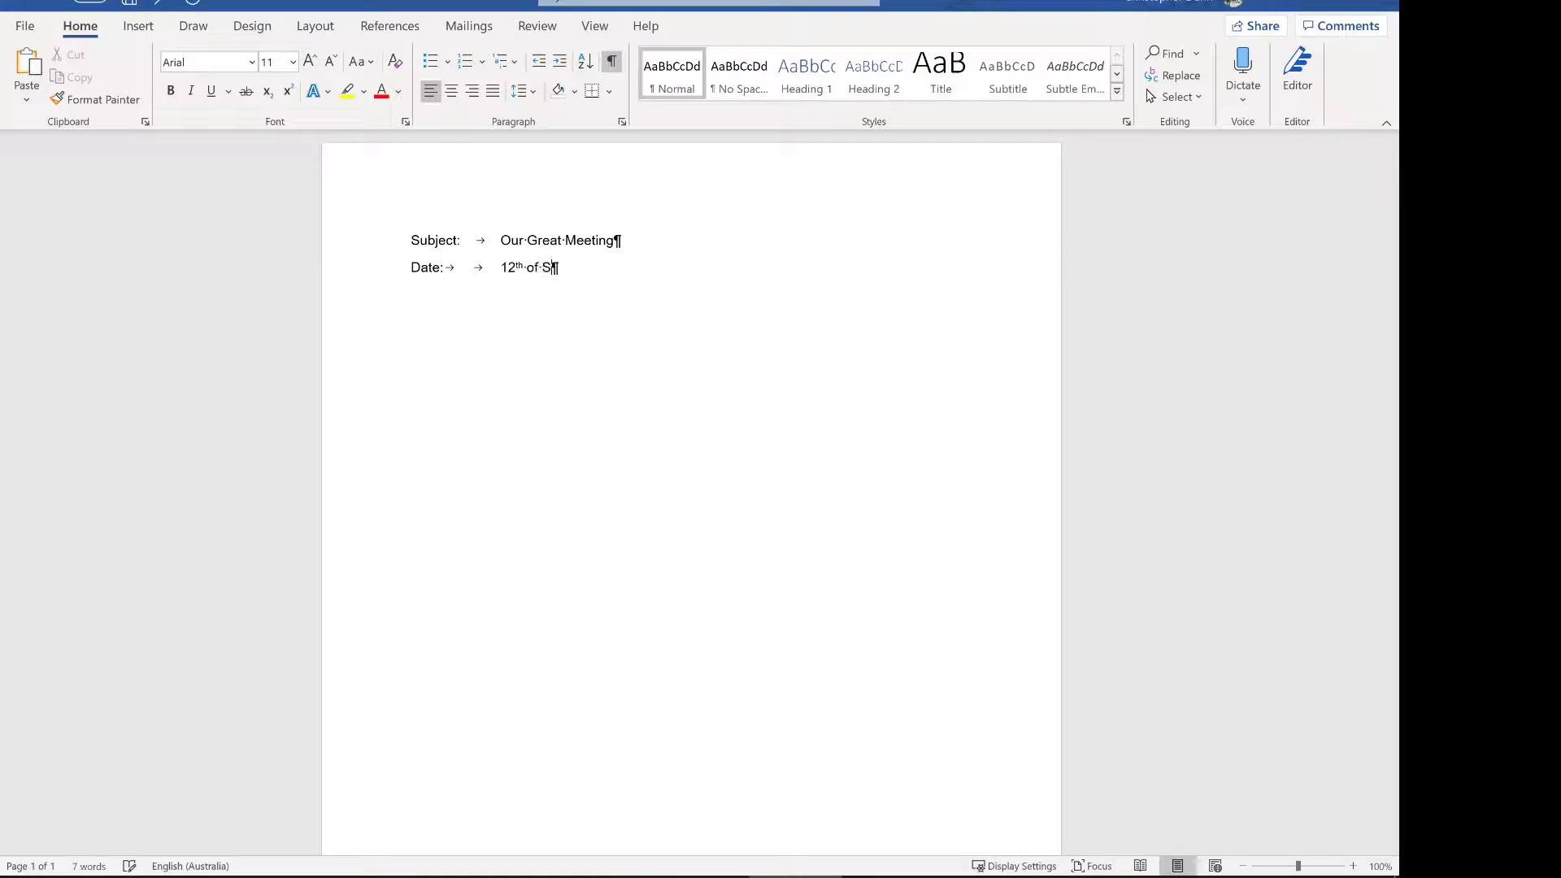
pyautogui.write('eptember')
# - Add a "Venue:" line below the date with the tabbed entry "Teleconference"
pyautogui.press('Return')
pyautogui.write('Venue:')
pyautogui.press('Tab')
pyautogui.write('Teleconference ')
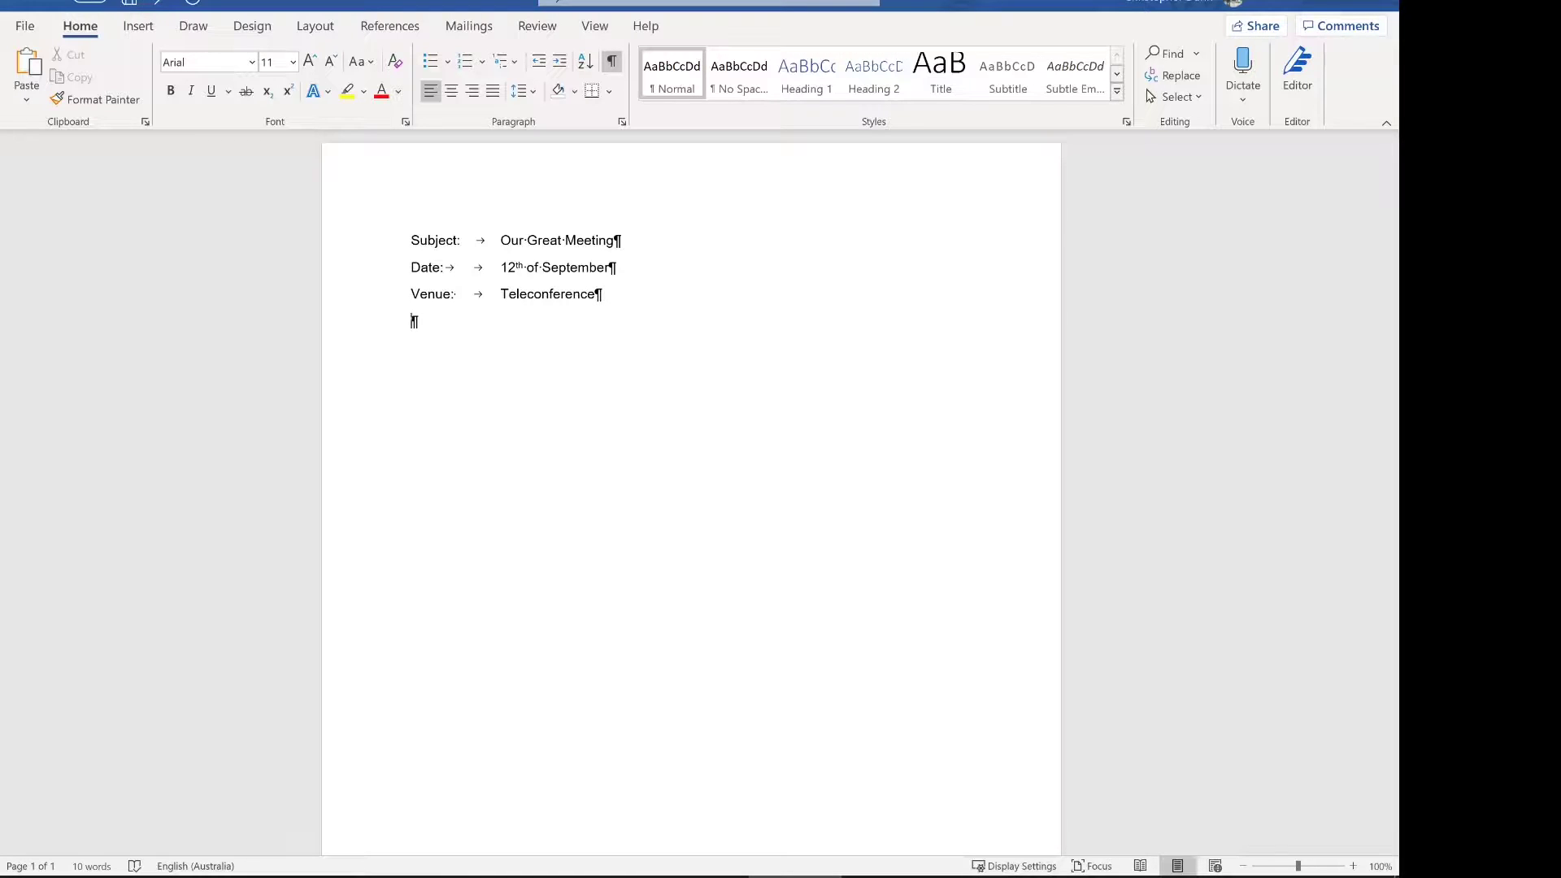
# - Add a "Present:" line listing the first attendee's name with (EngineeredUpgrade), then "You (YouTube), Someone else"
pyautogui.write('Present:')
pyautogui.press('Tab')
pyautogui.write('Chris,(EngineeredUpgr')
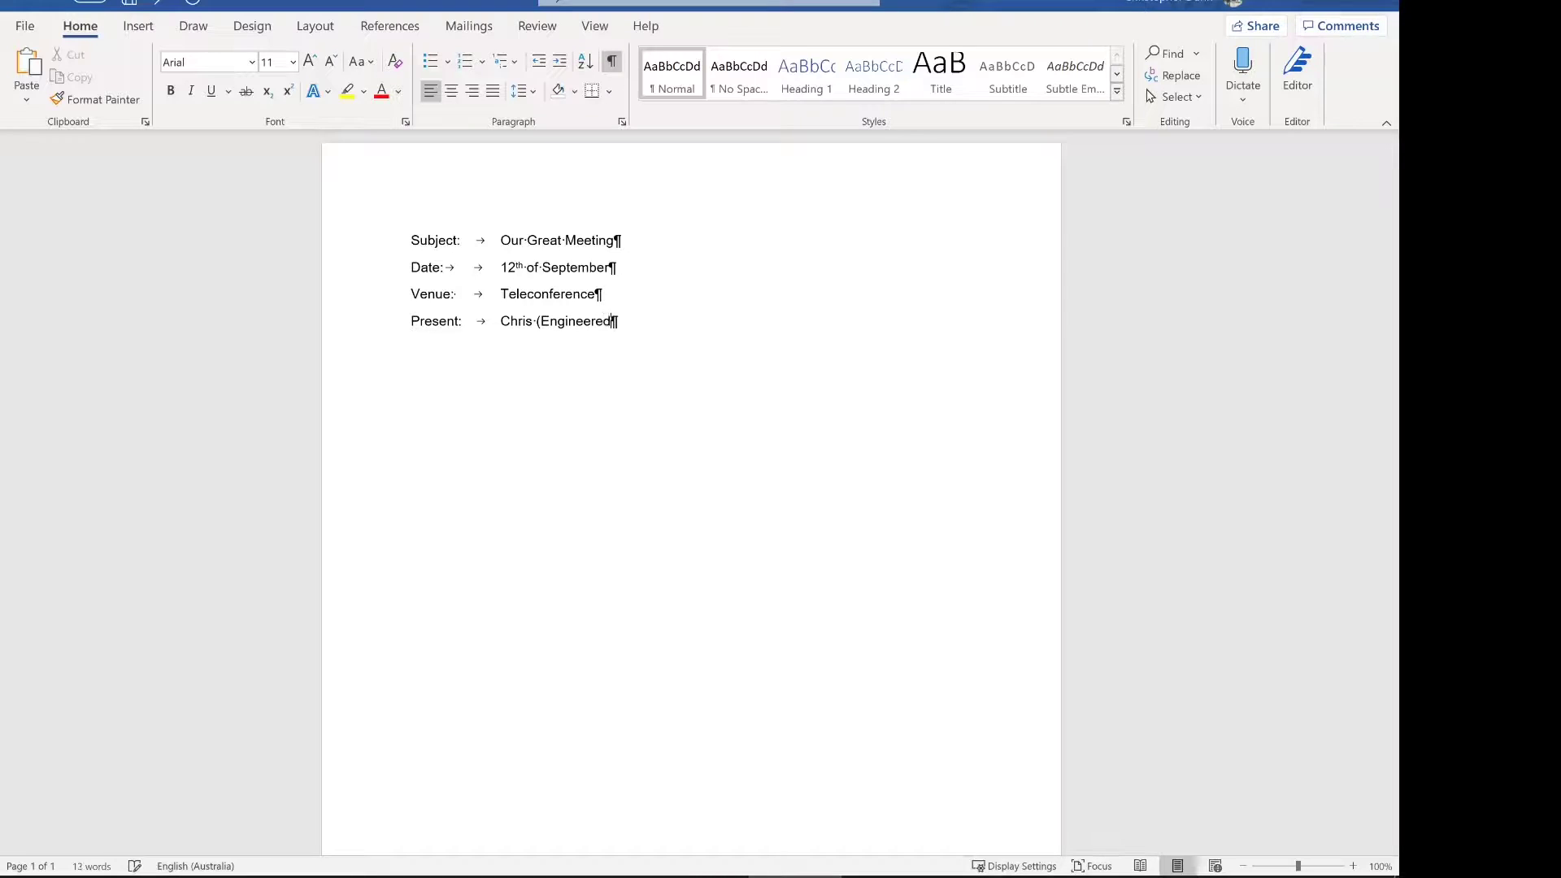
pyautogui.write('ade')
pyautogui.press('BackSpace')
pyautogui.press('BackSpace')
pyautogui.write('ouTube)')
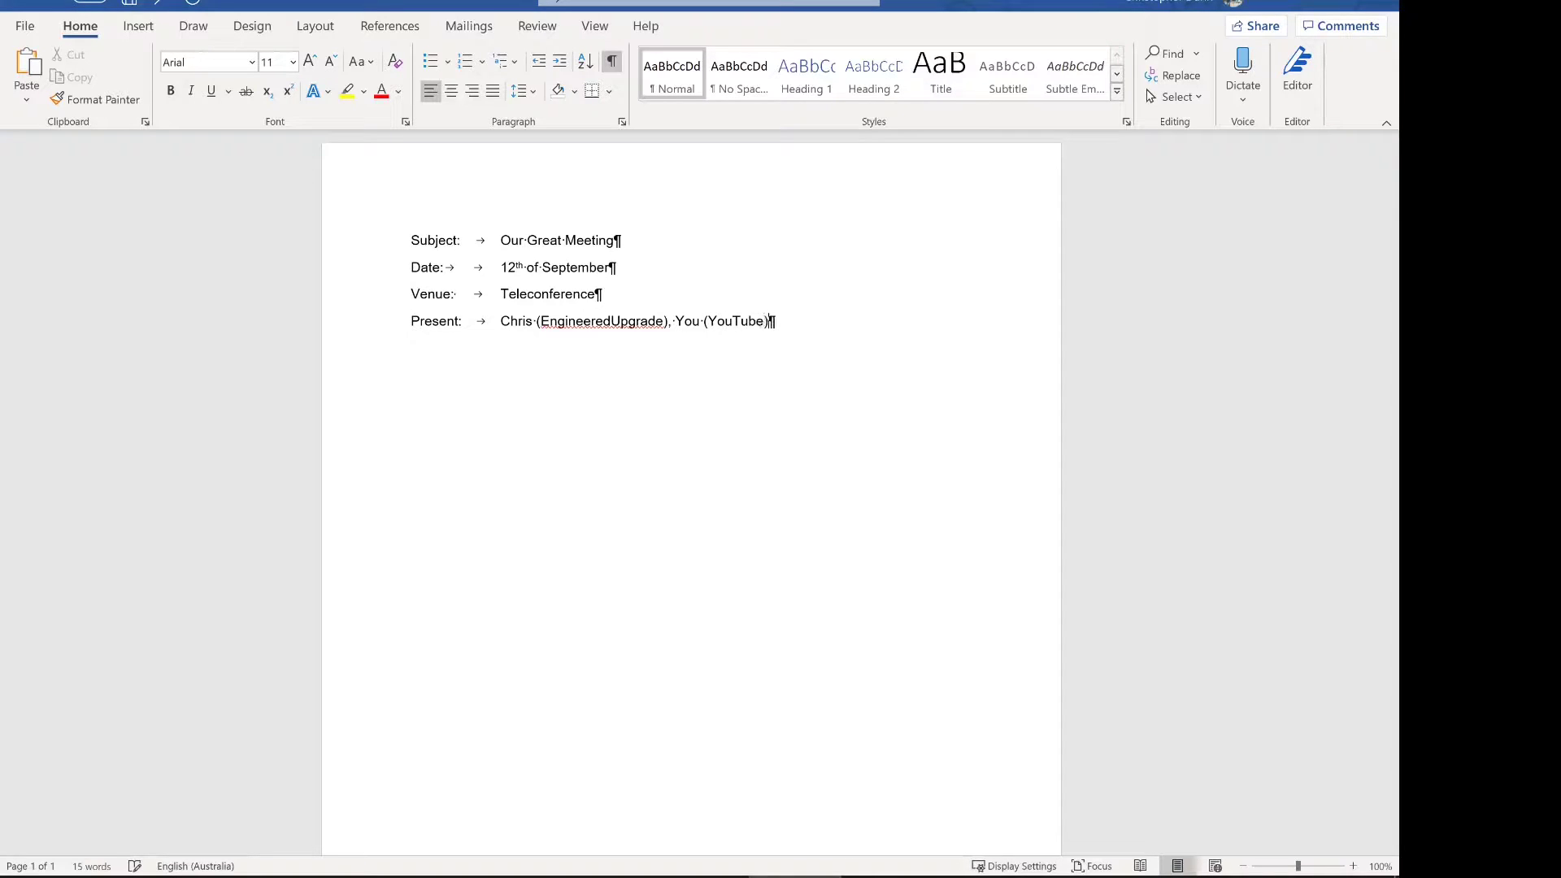
pyautogui.write(', Someone else')
# - Add an "Apologies:" line with the tabbed entry "Non-subscribers" and start a new line below it
pyautogui.press('Return')
pyautogui.write('Apologies:')
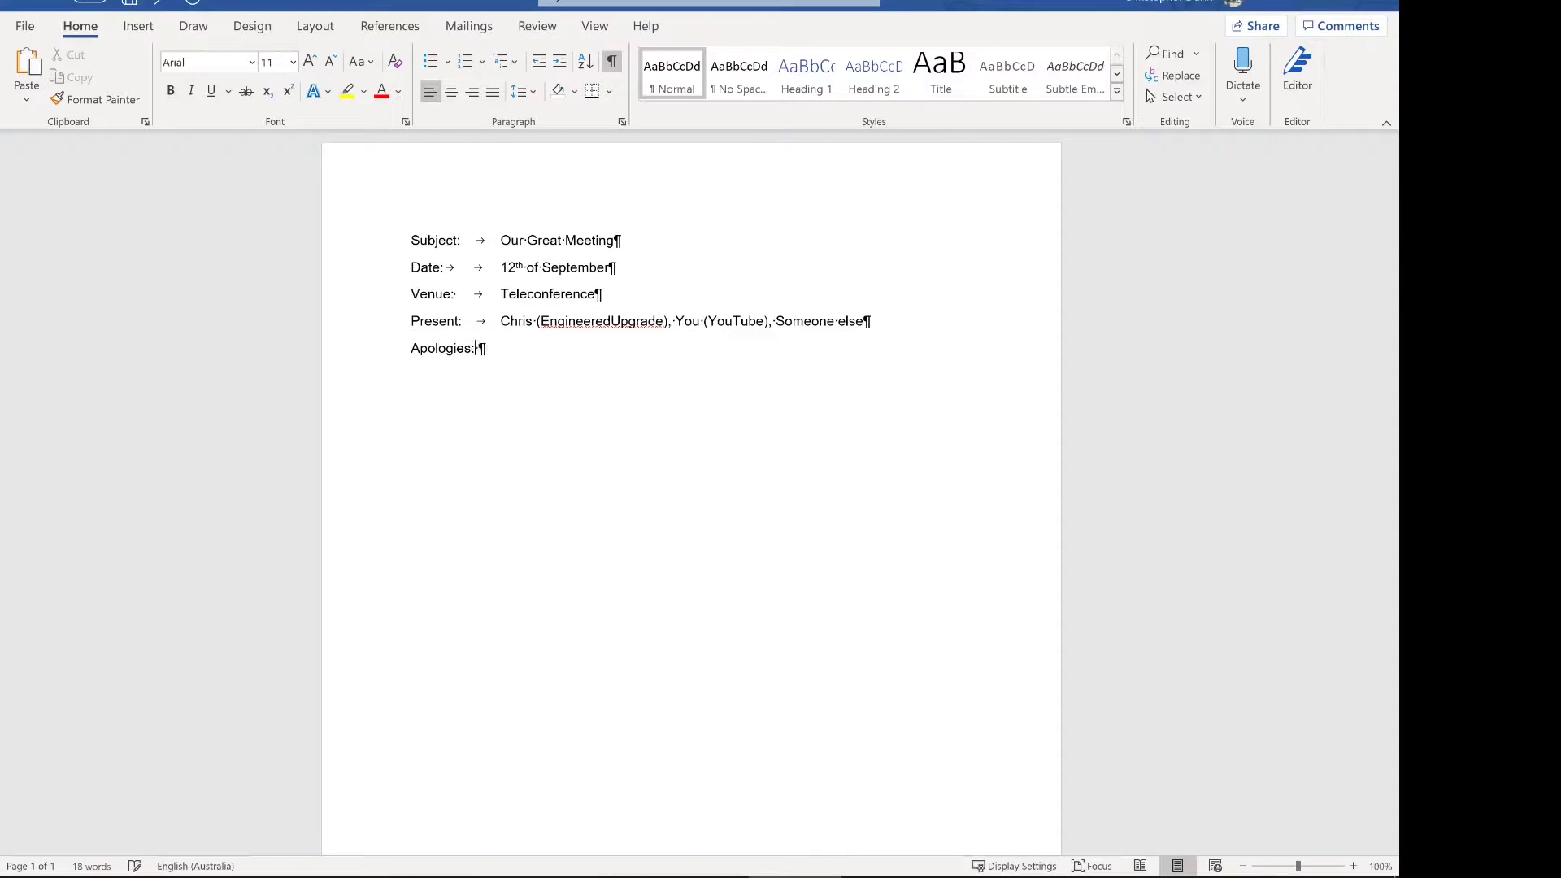
pyautogui.press('Tab')
pyautogui.write('Non-subscribers')
pyautogui.press('Return')
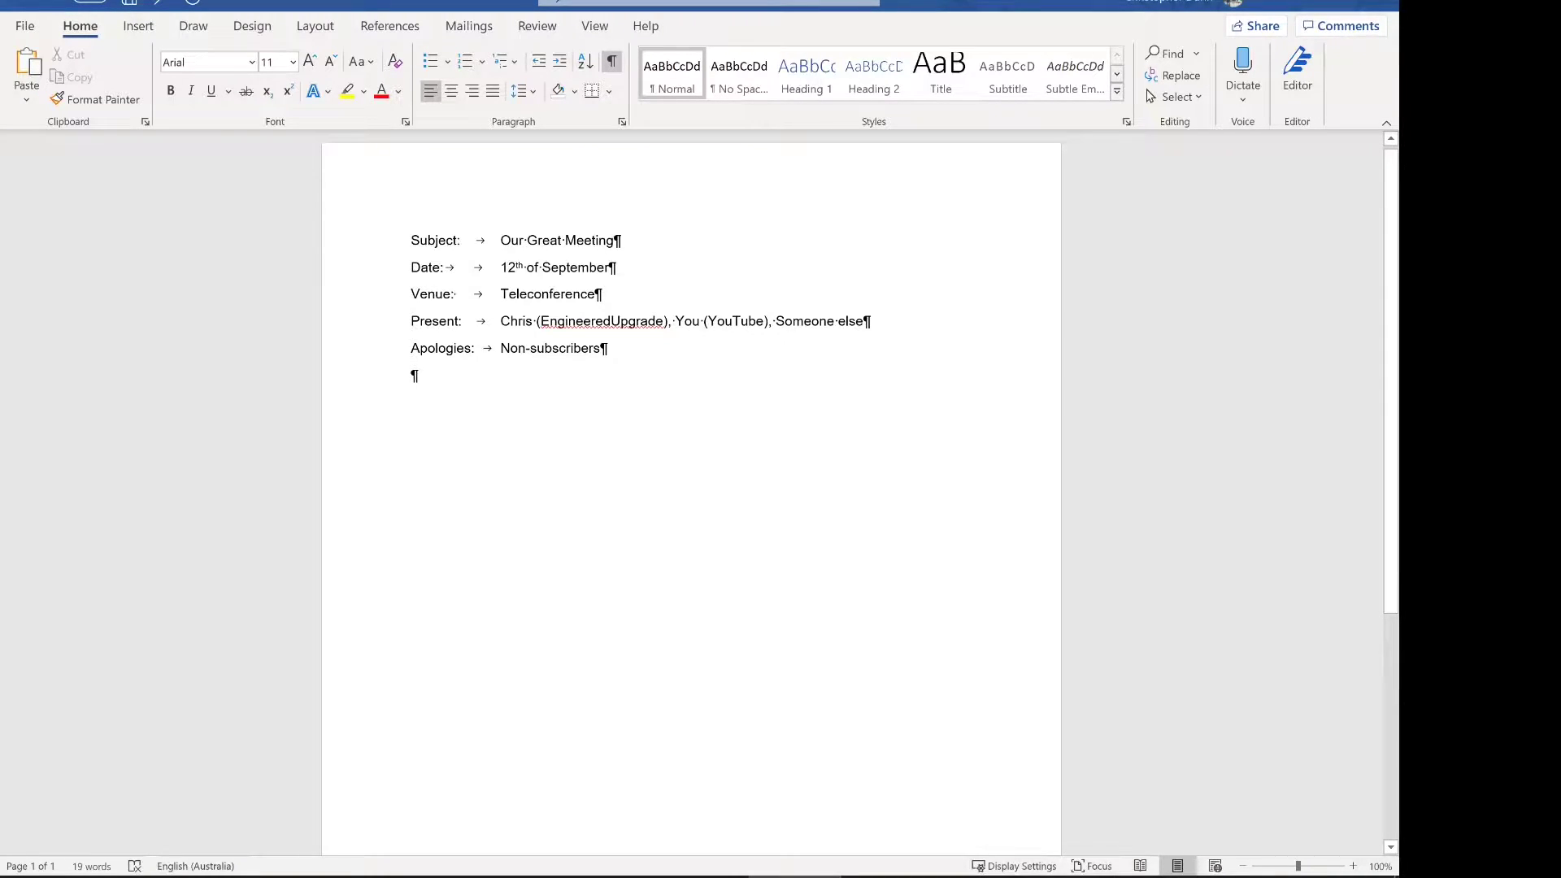
pyautogui.moveTo(657, 320); pyautogui.dragTo(584, 325)
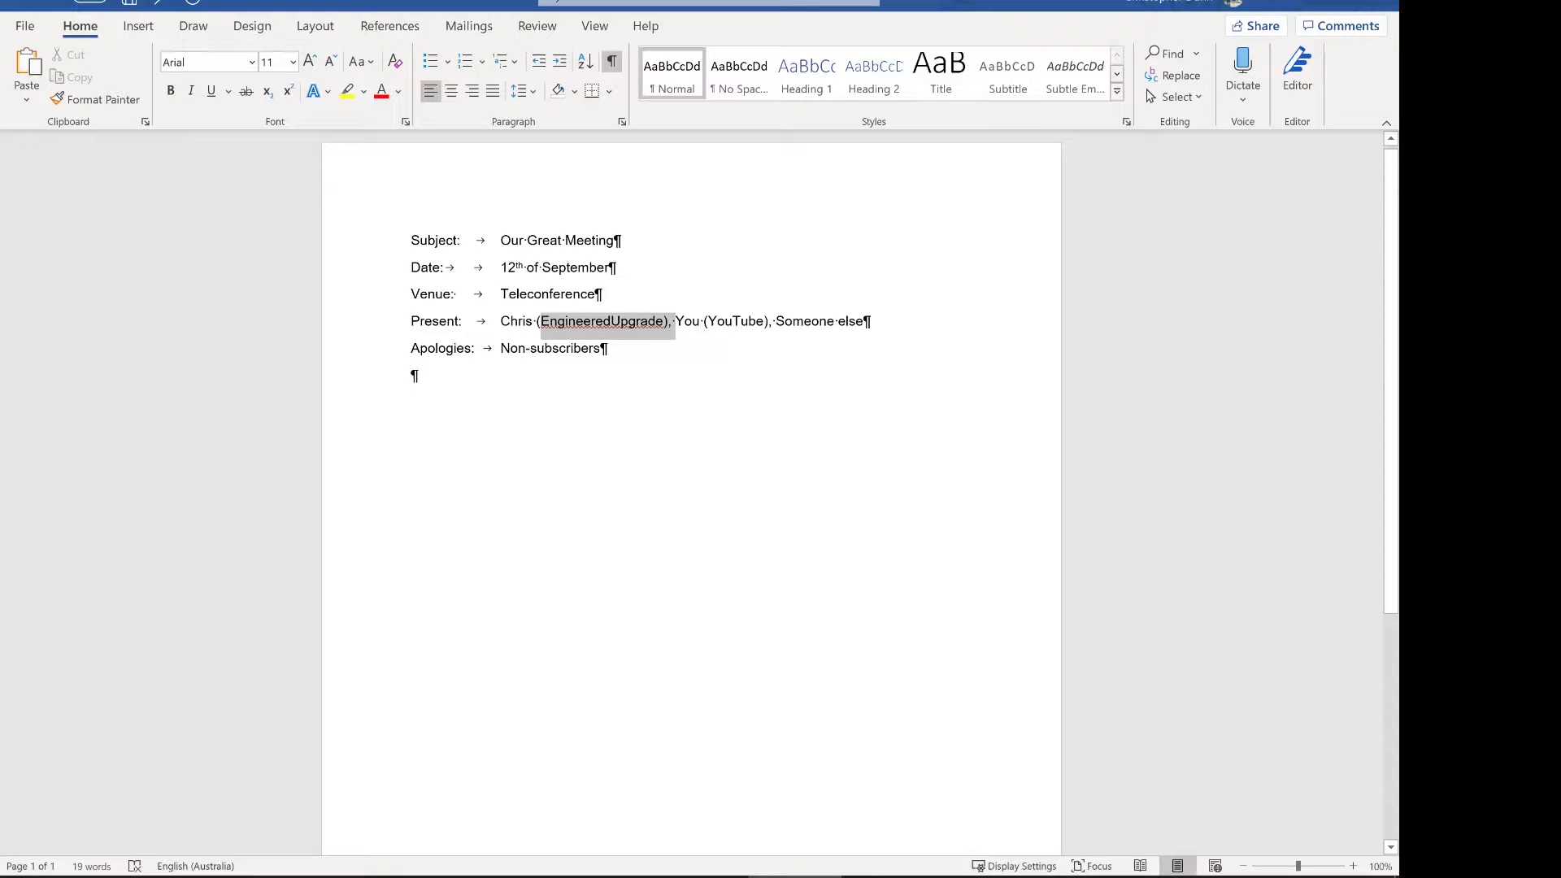
pyautogui.click(574, 326)
pyautogui.moveTo(541, 324); pyautogui.dragTo(636, 324)
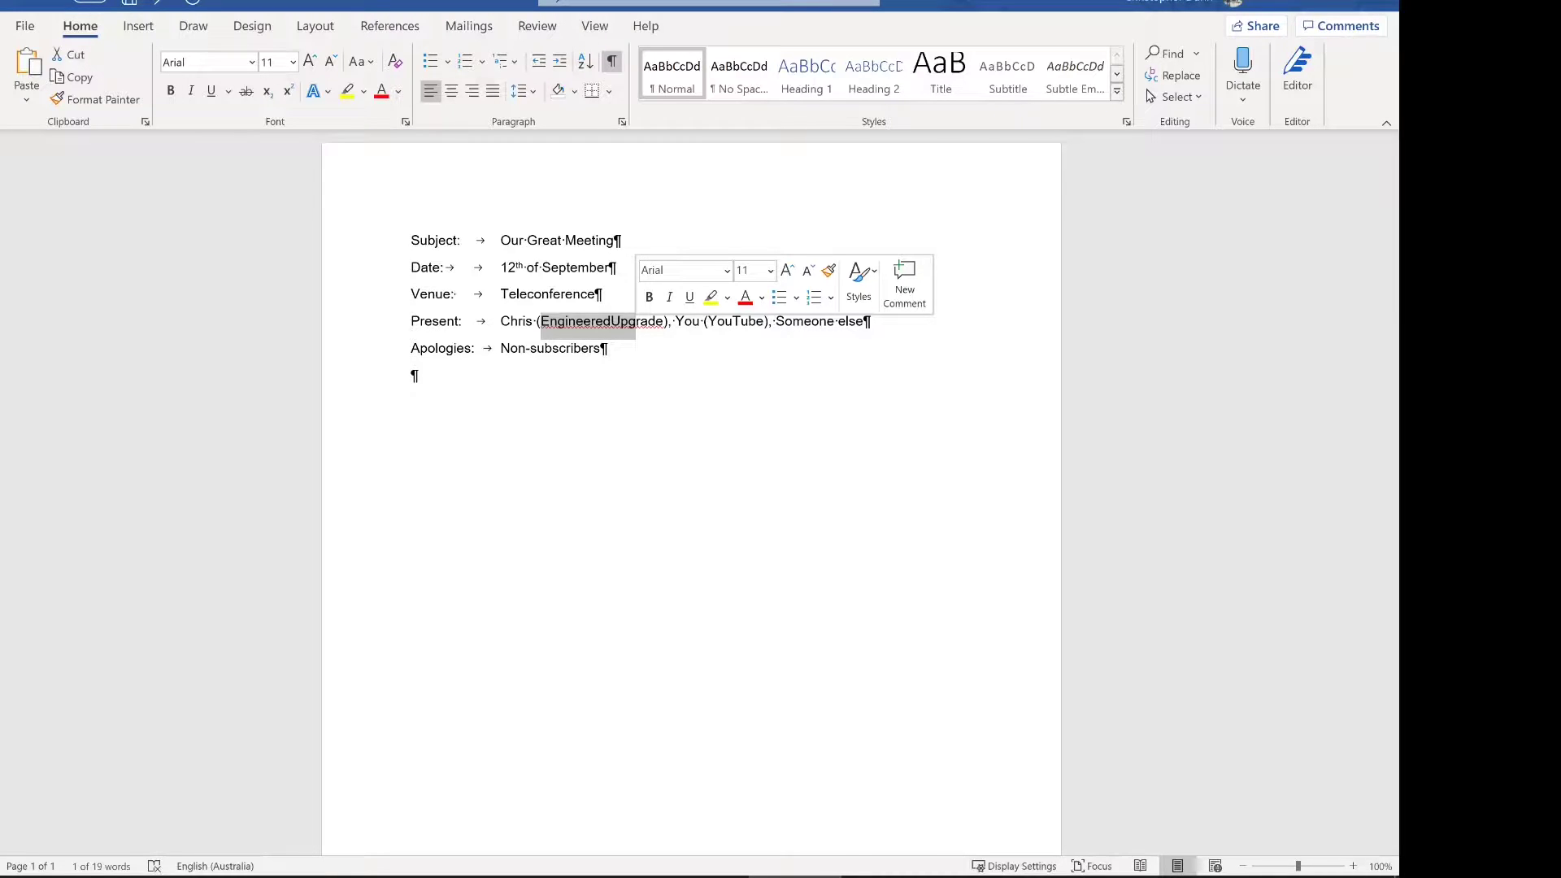
pyautogui.click(596, 294)
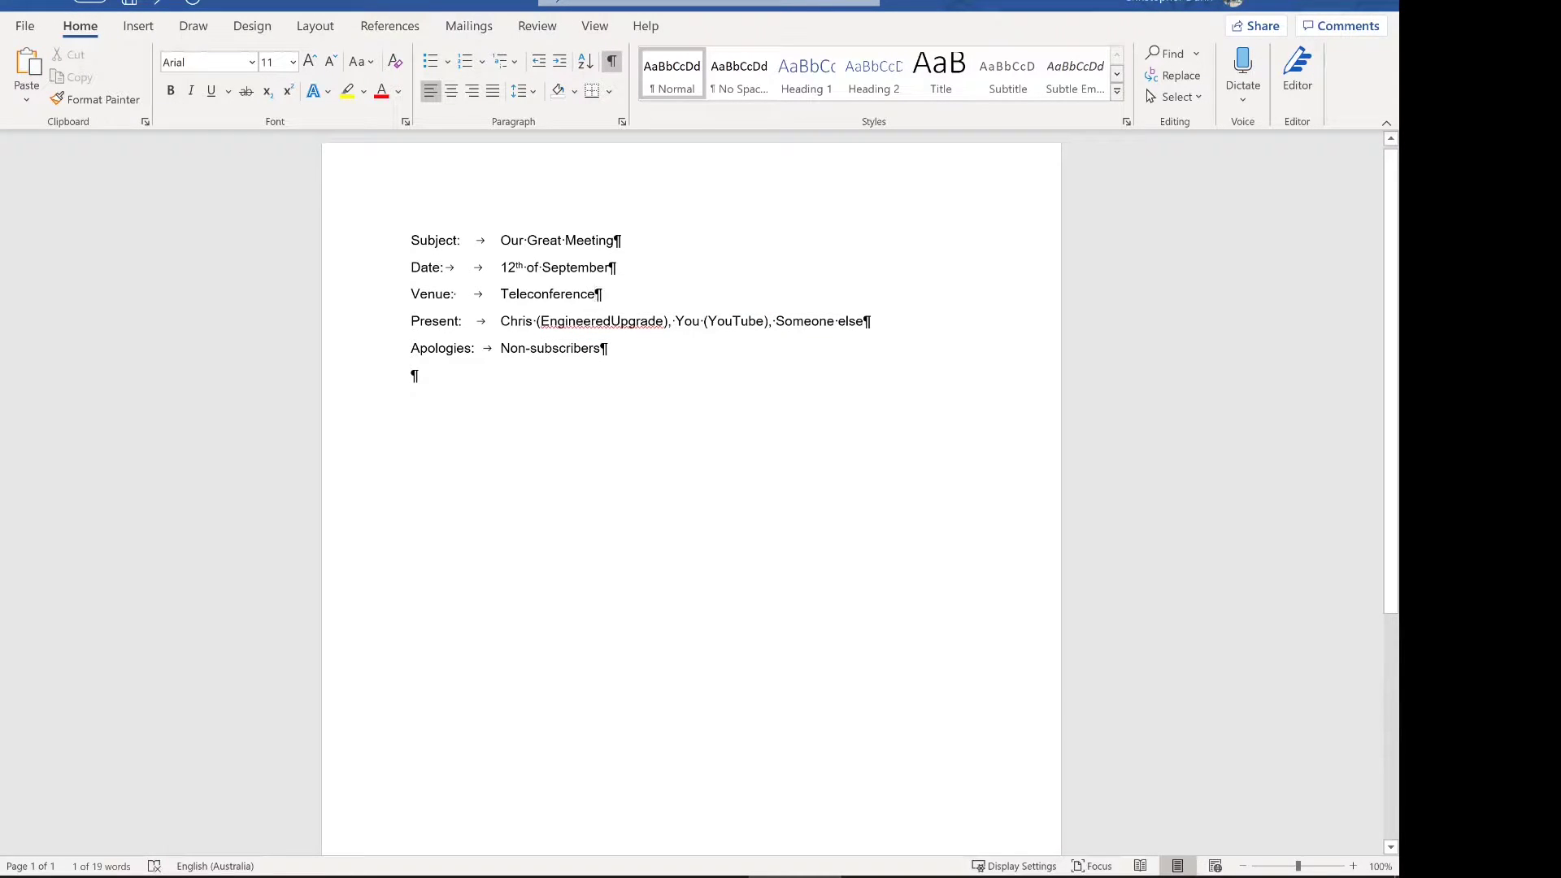
pyautogui.doubleClick(594, 323)
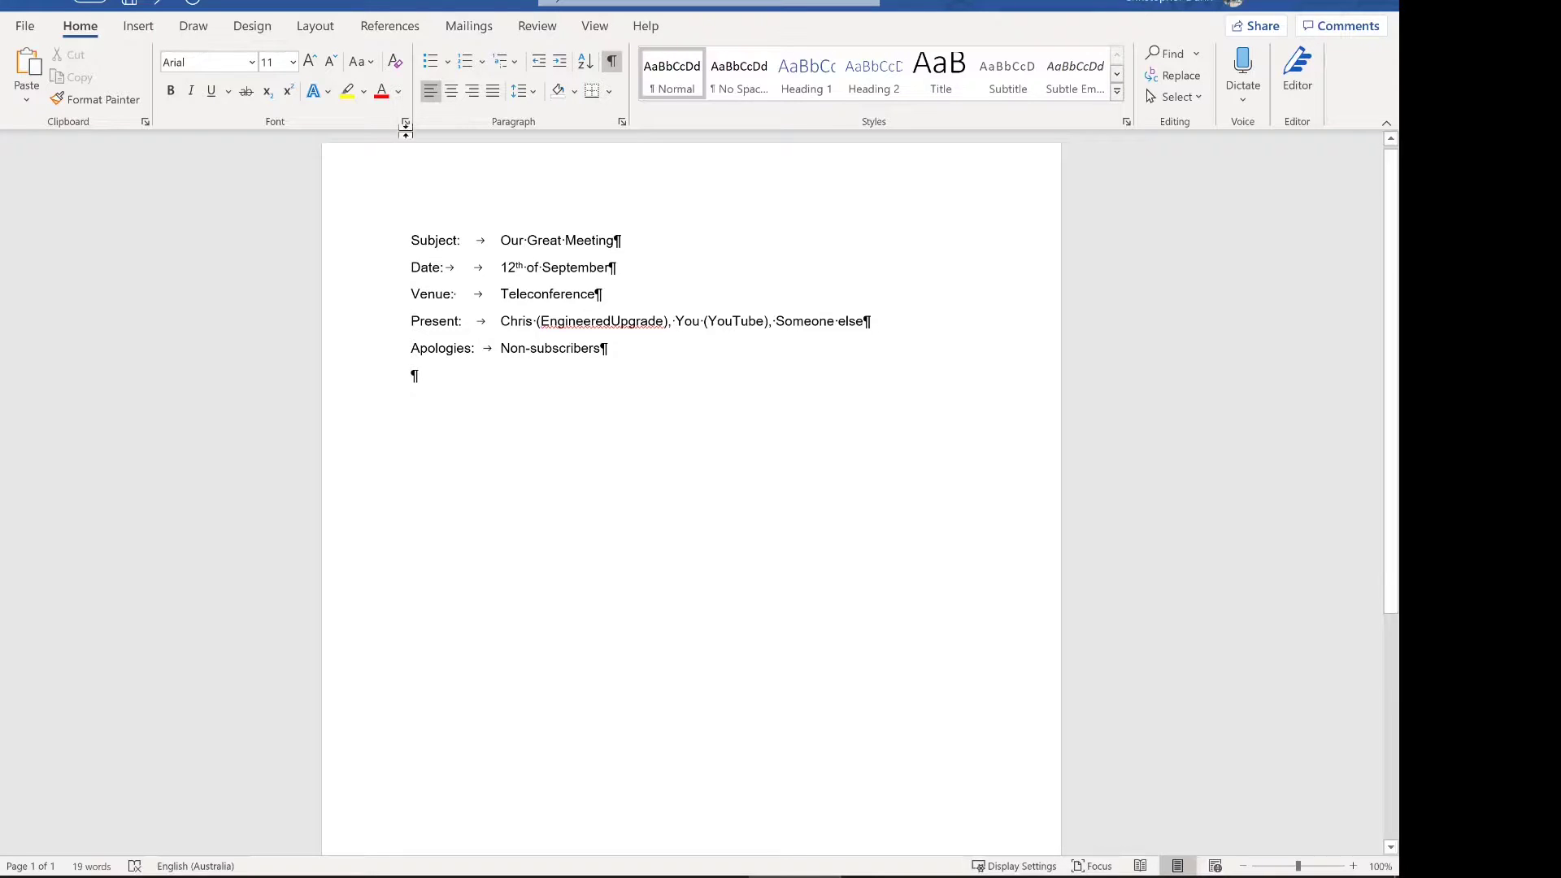
# - Insert a table with four columns and five rows below the Apologies line
pyautogui.click(132, 27)
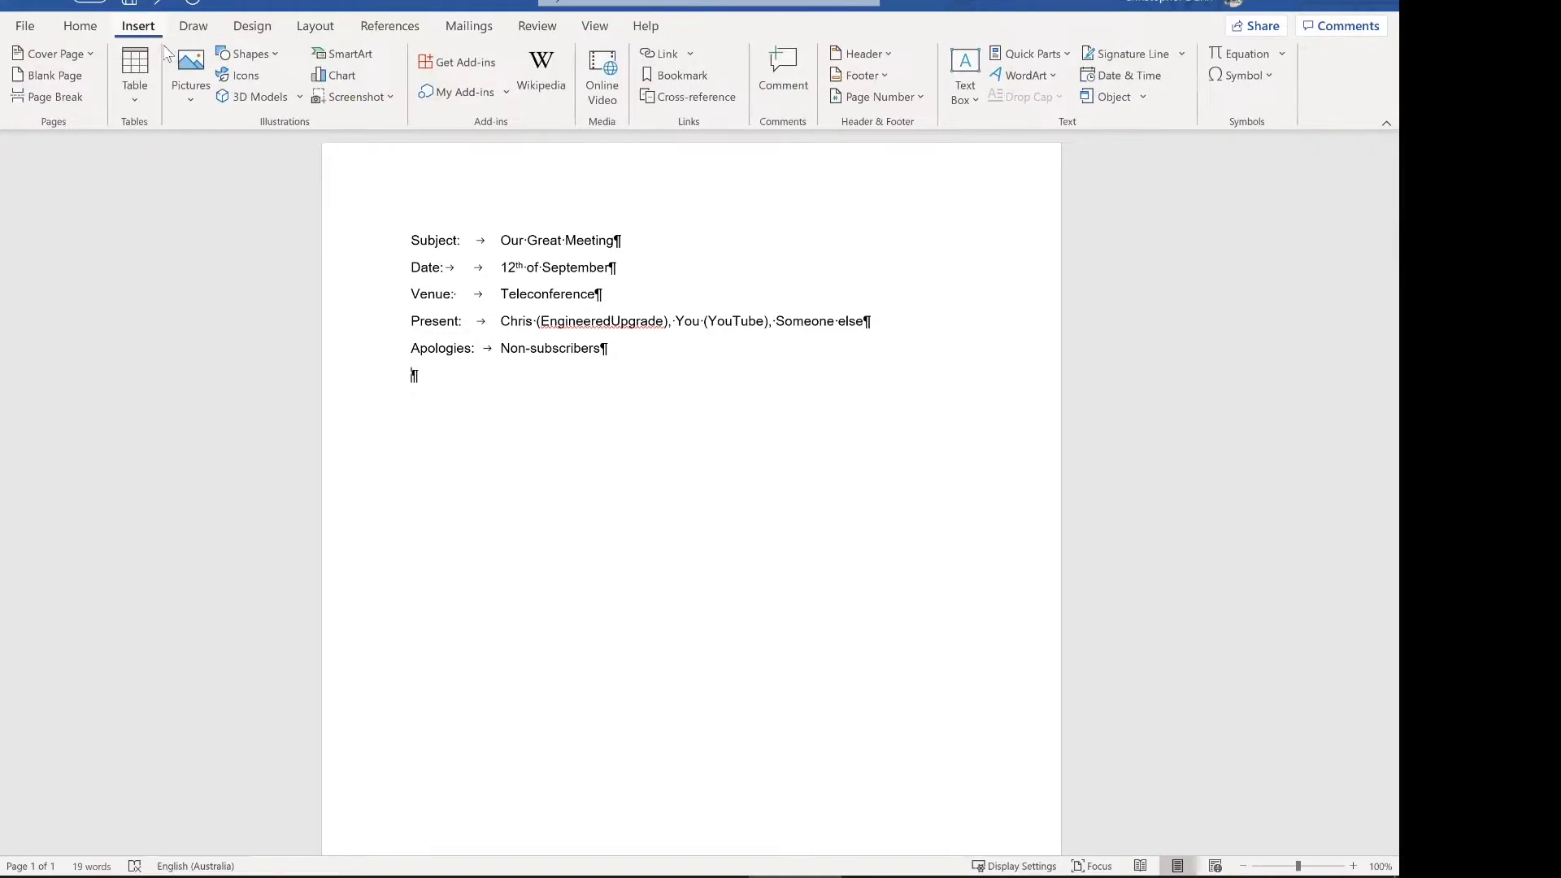
pyautogui.click(135, 104)
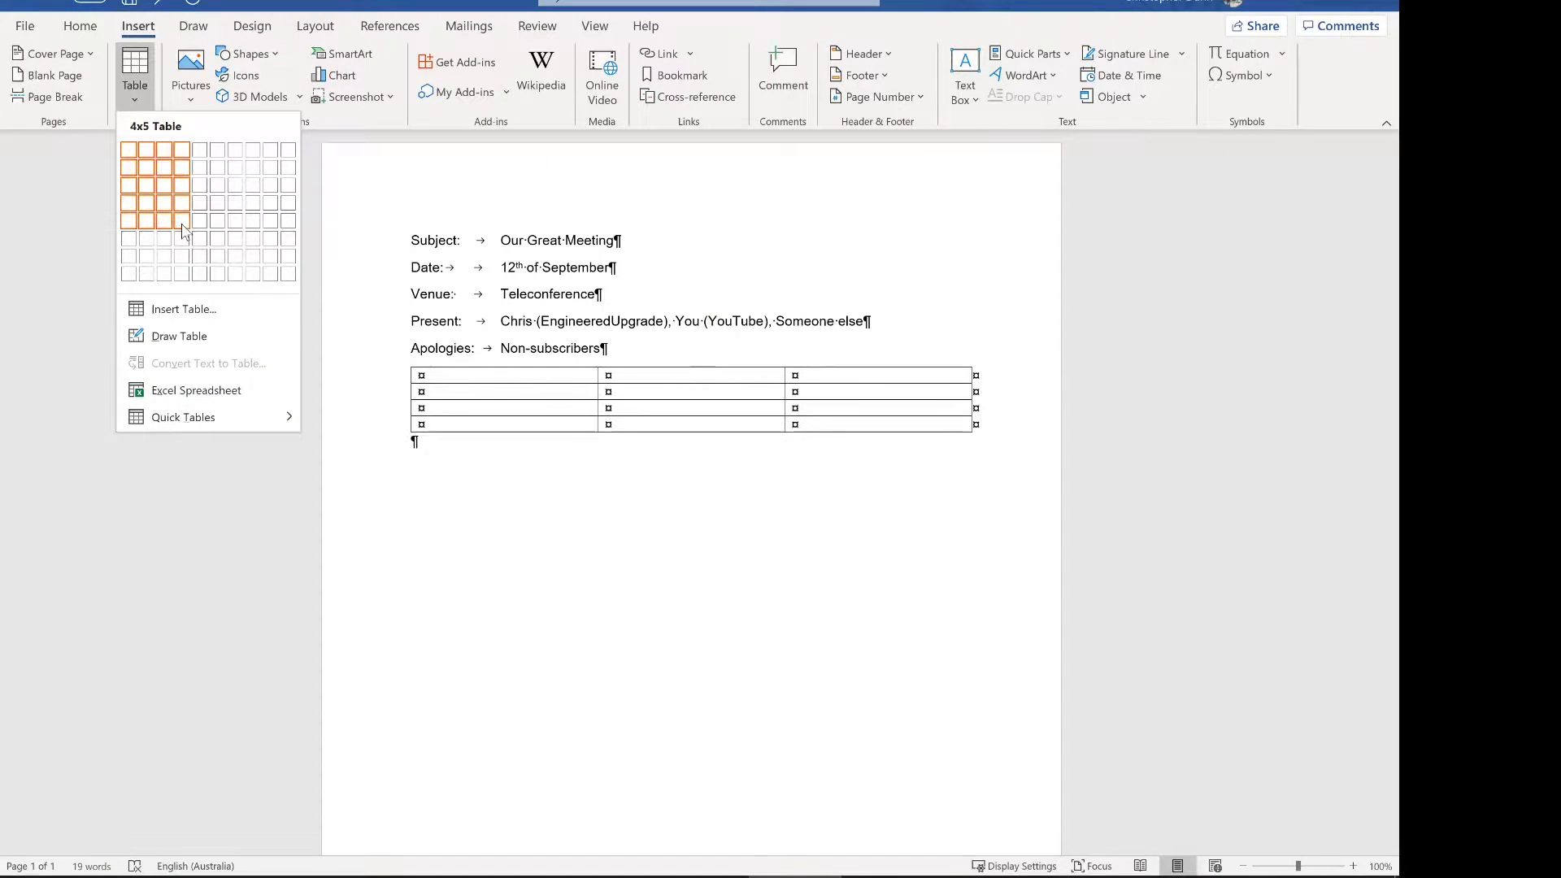
pyautogui.click(184, 232)
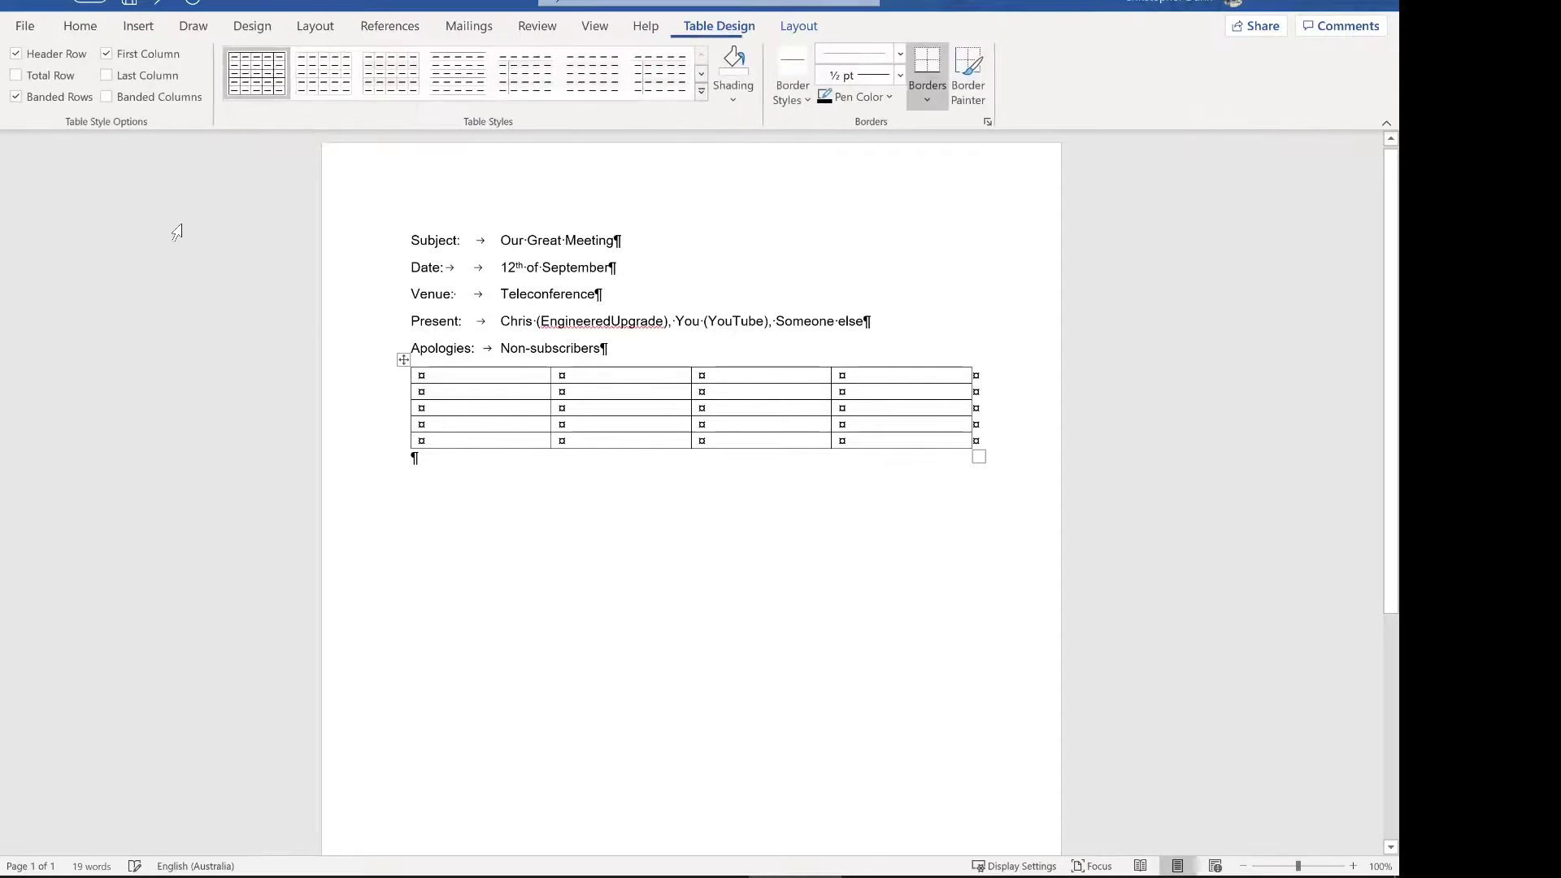
# - Fill the table's header row with "Item Number", "Discussion", "Action" and "Status"
pyautogui.write('Item NO.')
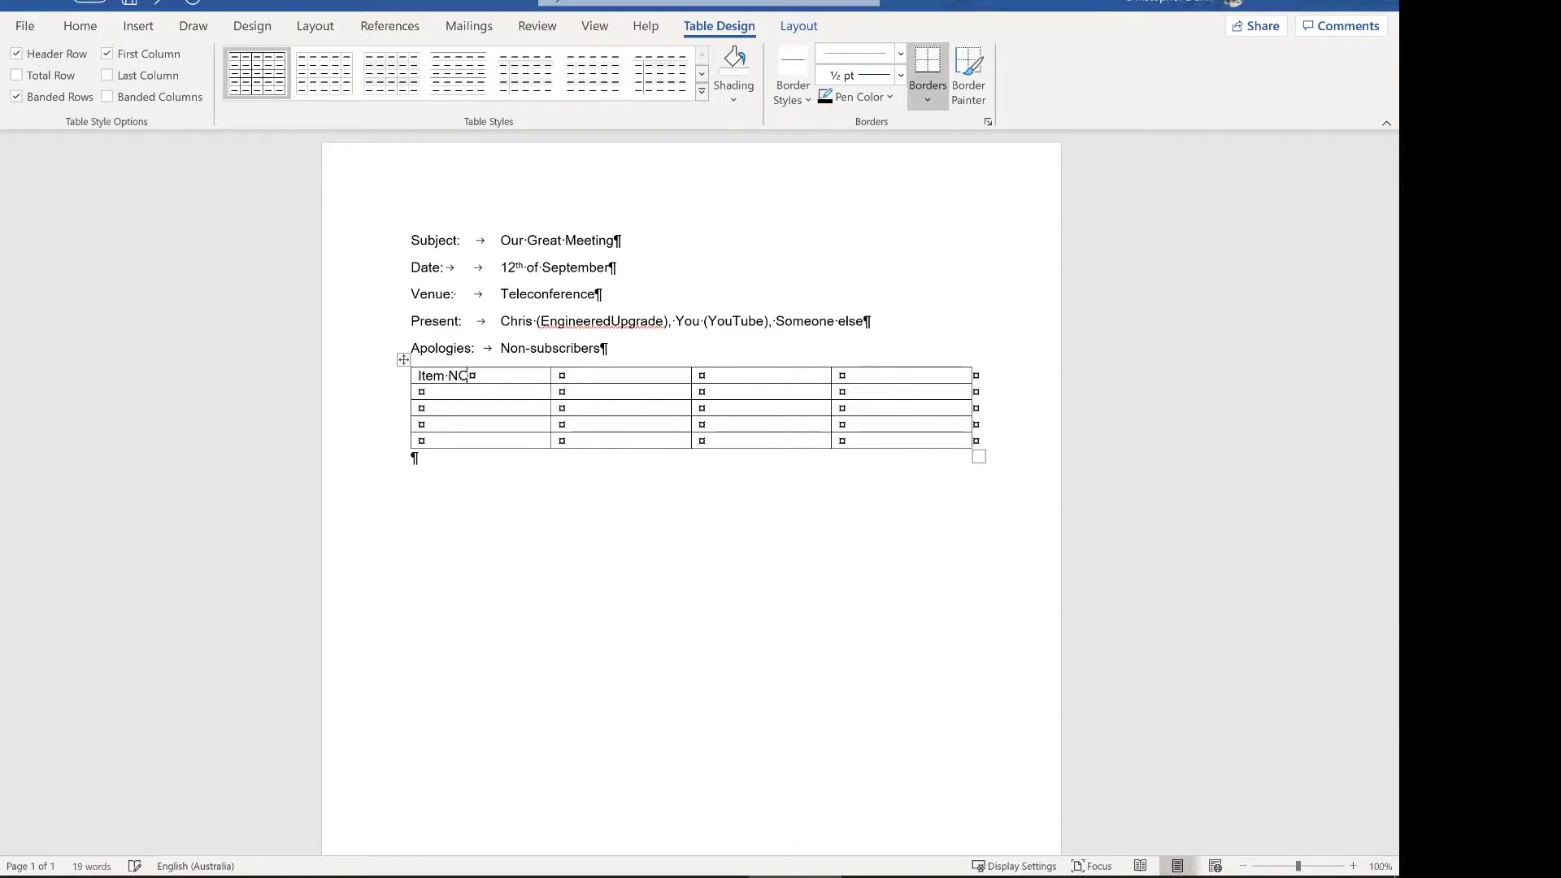
pyautogui.press('BackSpace')
pyautogui.press('BackSpace')
pyautogui.write('umberWhat was')
pyautogui.press('BackSpace')
pyautogui.press('BackSpace')
pyautogui.press('BackSpace')
pyautogui.press('BackSpace')
pyautogui.press('BackSpace')
pyautogui.press('BackSpace')
pyautogui.press('BackSpace')
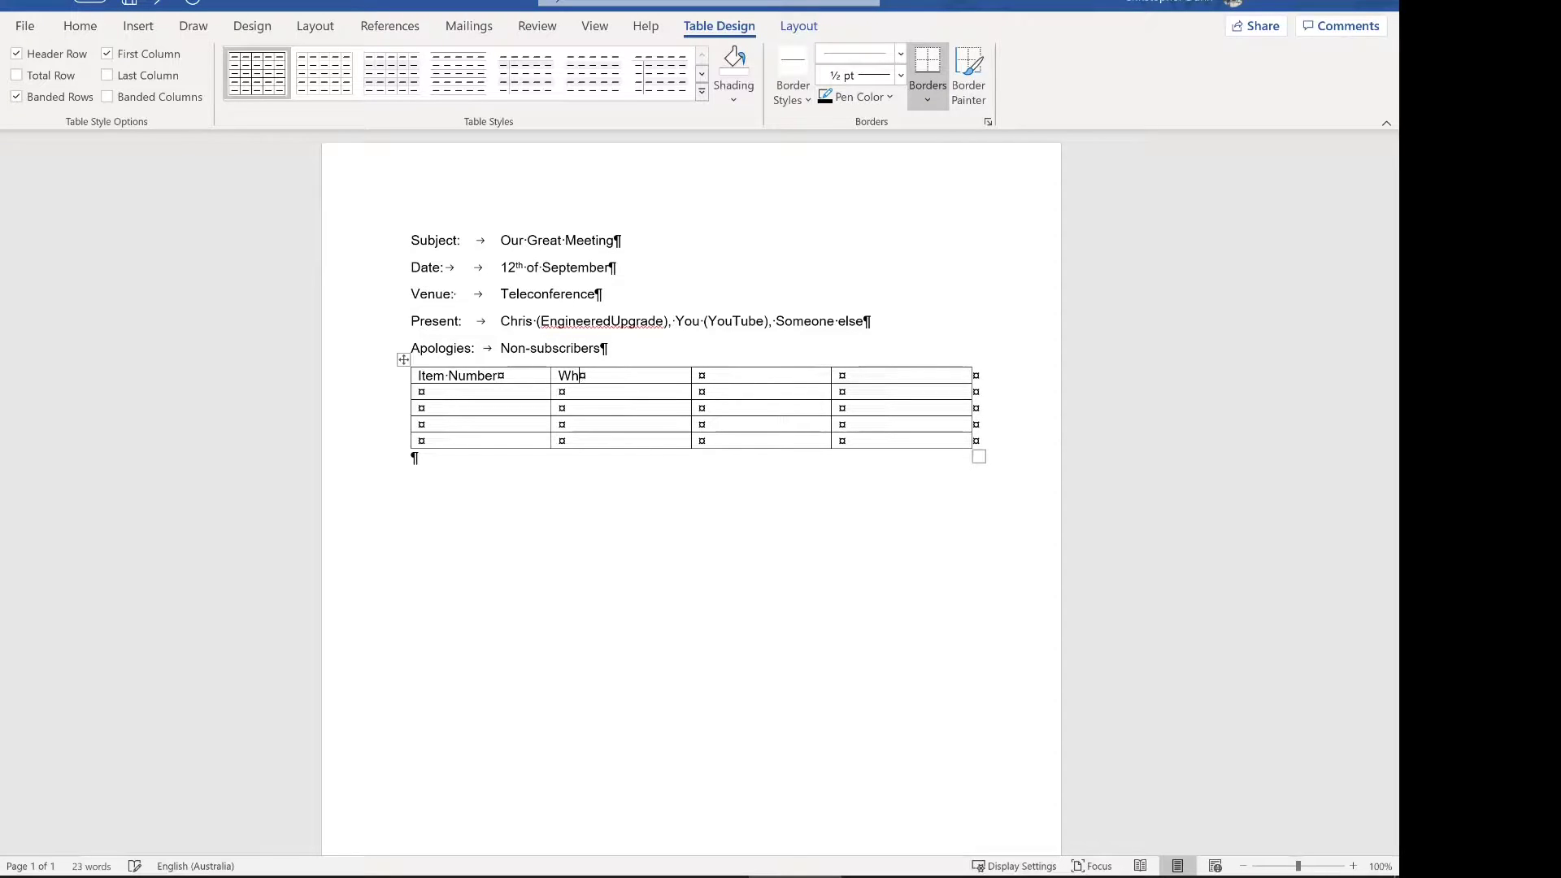
pyautogui.press('BackSpace')
pyautogui.write('Discussion')
pyautogui.press('Tab')
pyautogui.write('Action\t')
pyautogui.write('Status')
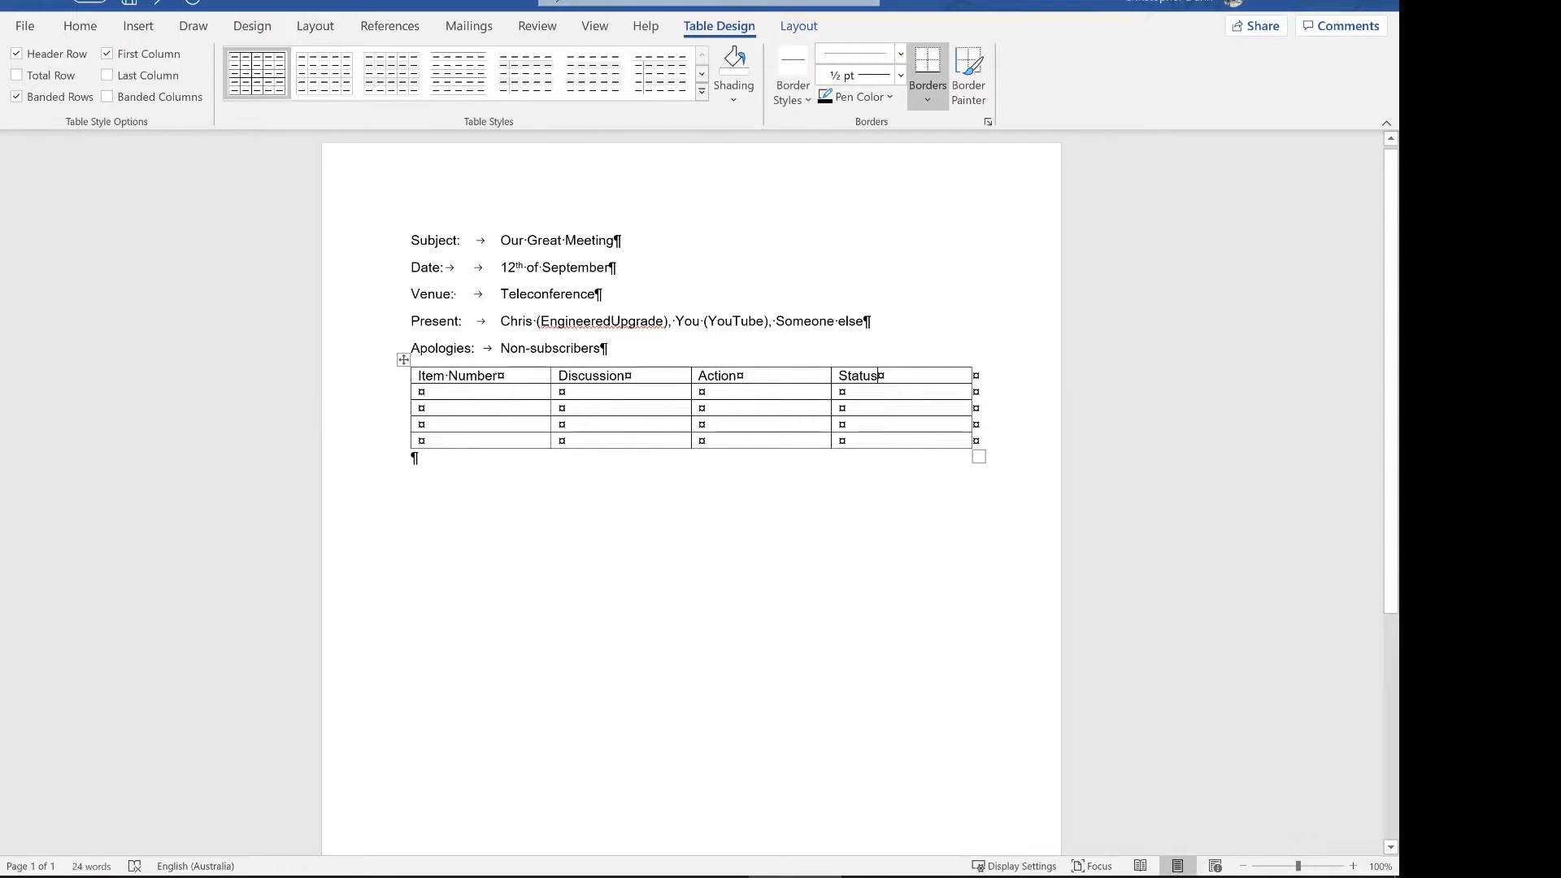
# - Resize the table columns to narrow Item Number, Action and Status and widen Discussion
pyautogui.moveTo(550, 390); pyautogui.dragTo(481, 391)
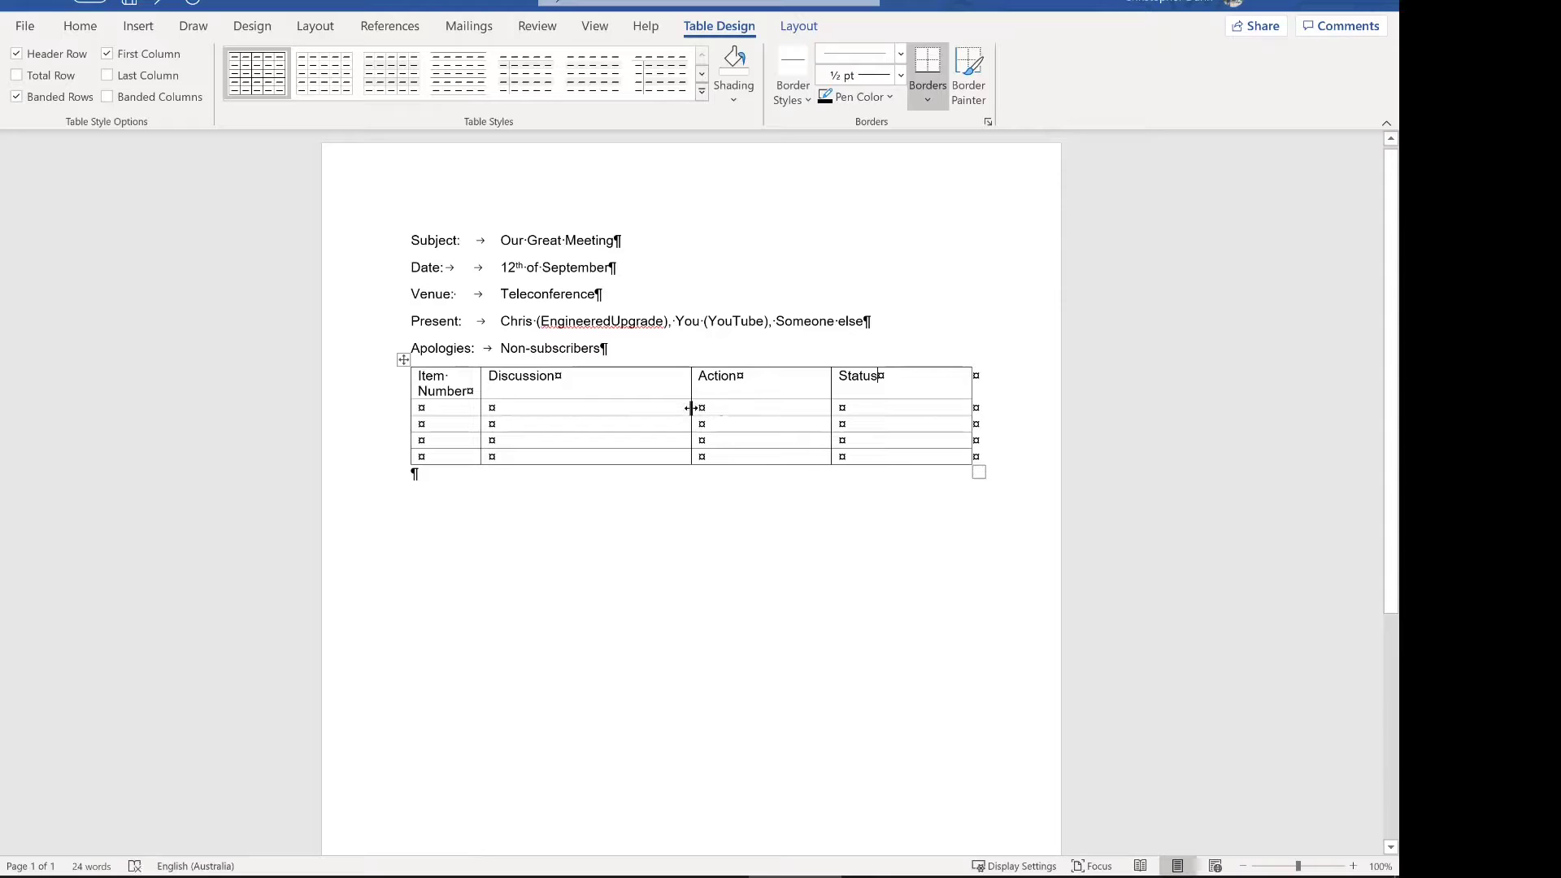
pyautogui.moveTo(691, 407); pyautogui.dragTo(877, 415)
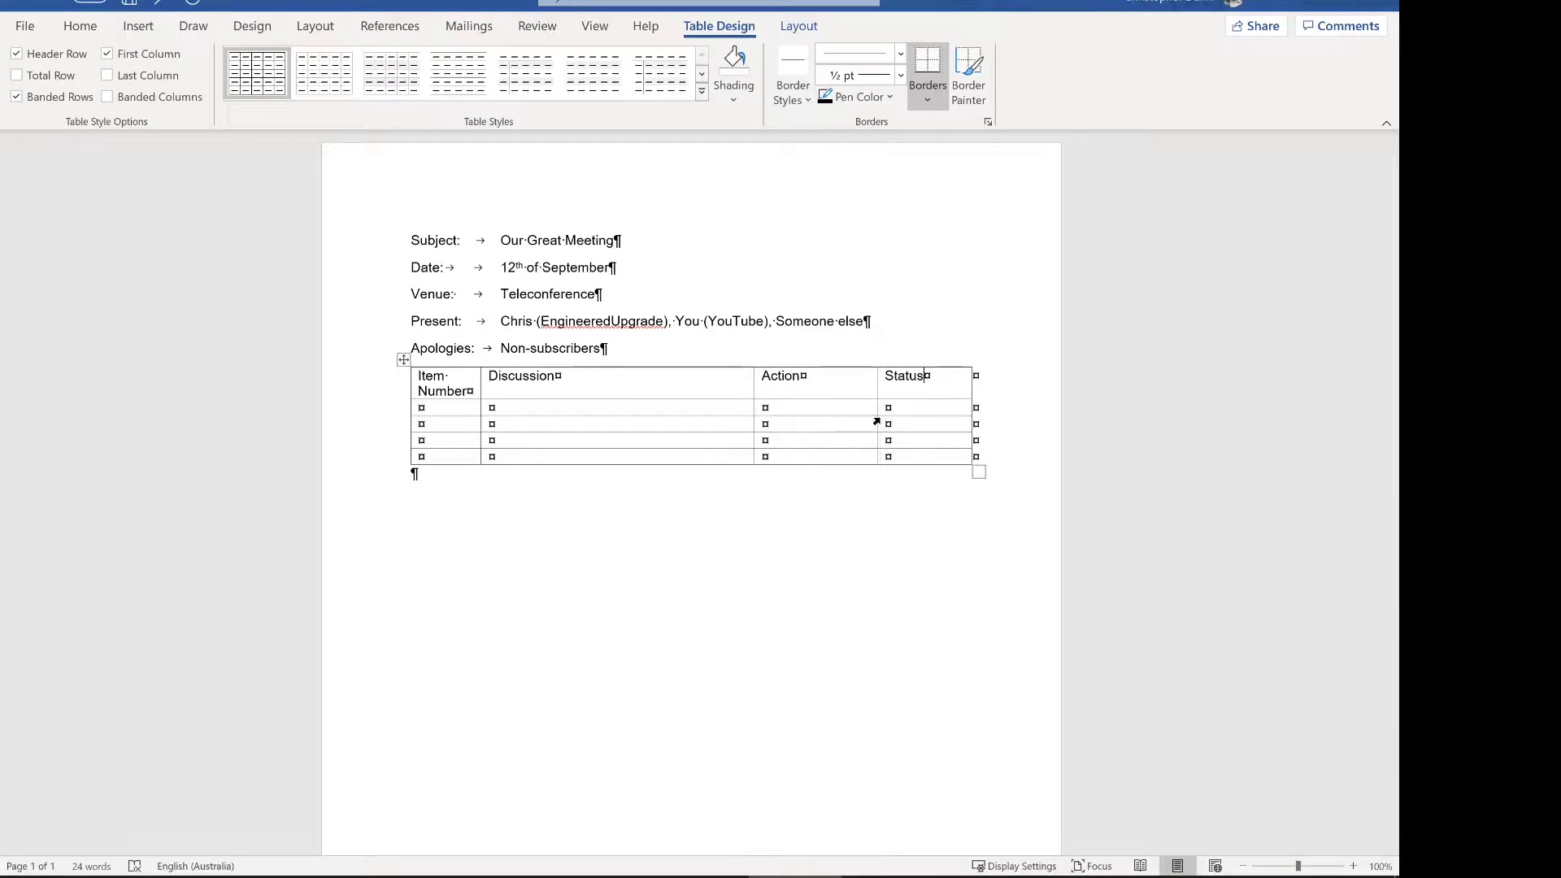
pyautogui.moveTo(754, 407); pyautogui.dragTo(772, 407)
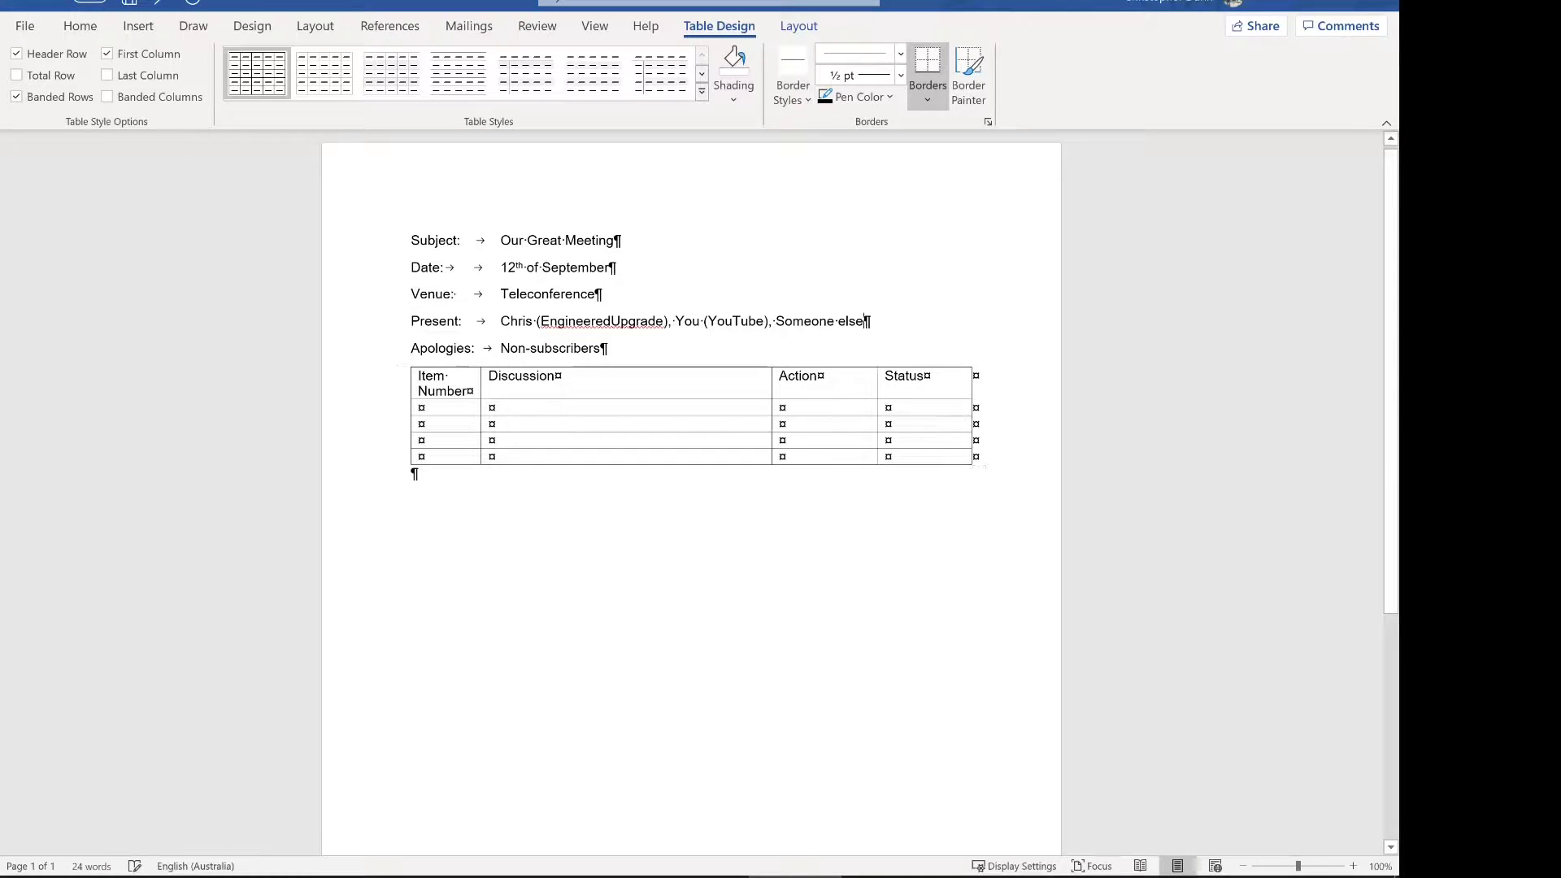
# - Add the company "(ABC Corp)" after "Someone else" in the Present line
pyautogui.click(905, 321)
pyautogui.write('(ABC Corp)')
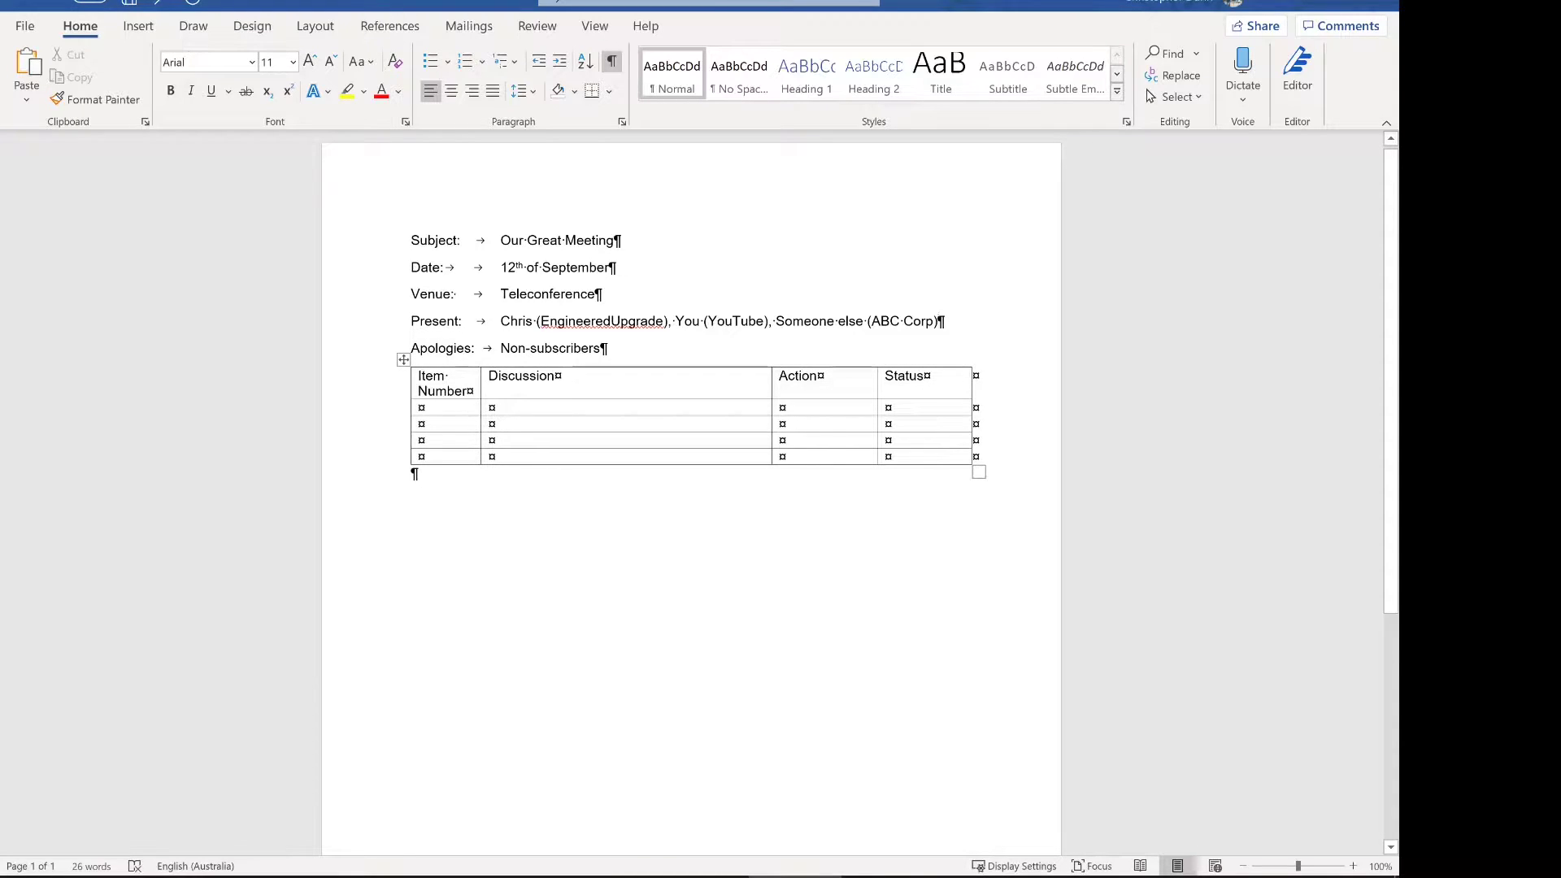
# - Fill the first item row with number 1, discussion "Awesome meeting notes", action "NIL" and status "KIV"
pyautogui.click(467, 407)
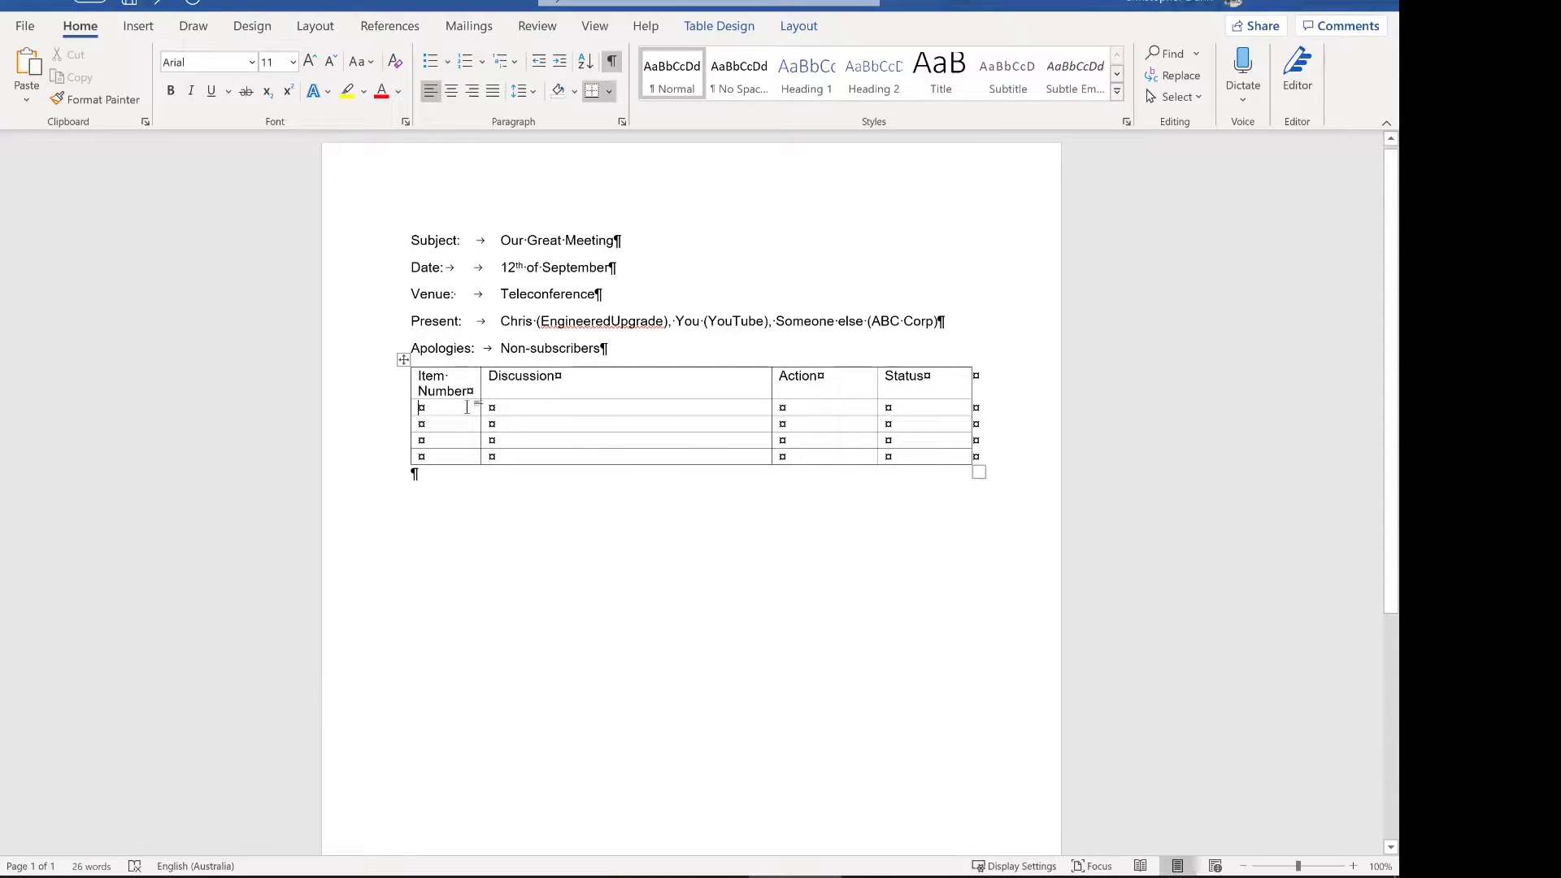
pyautogui.write('1\t')
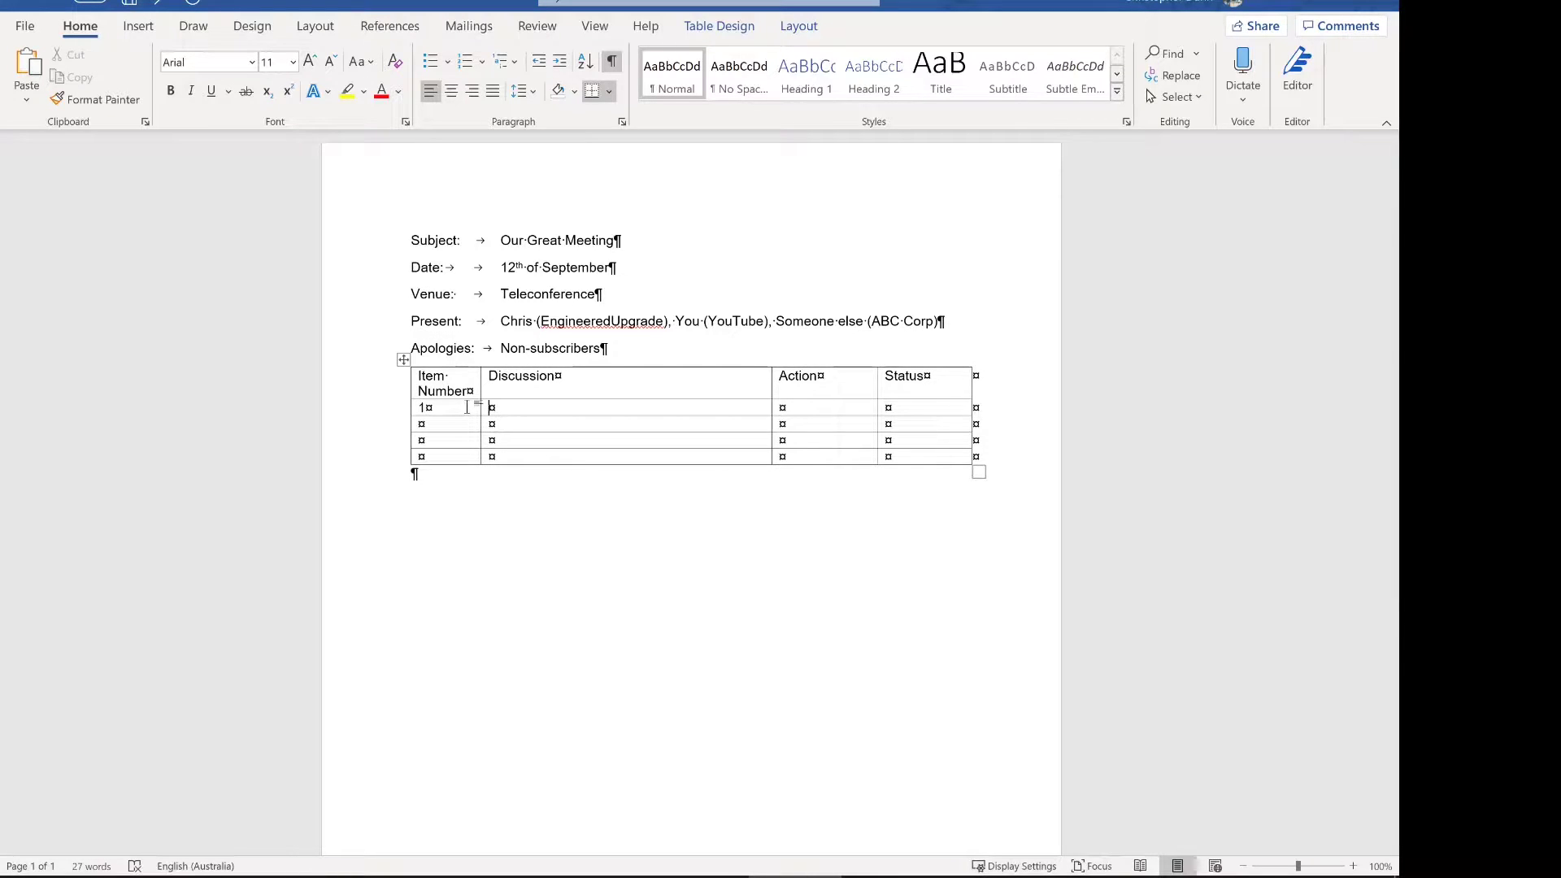
pyautogui.write('Awesome meeting notes\tNIL\t')
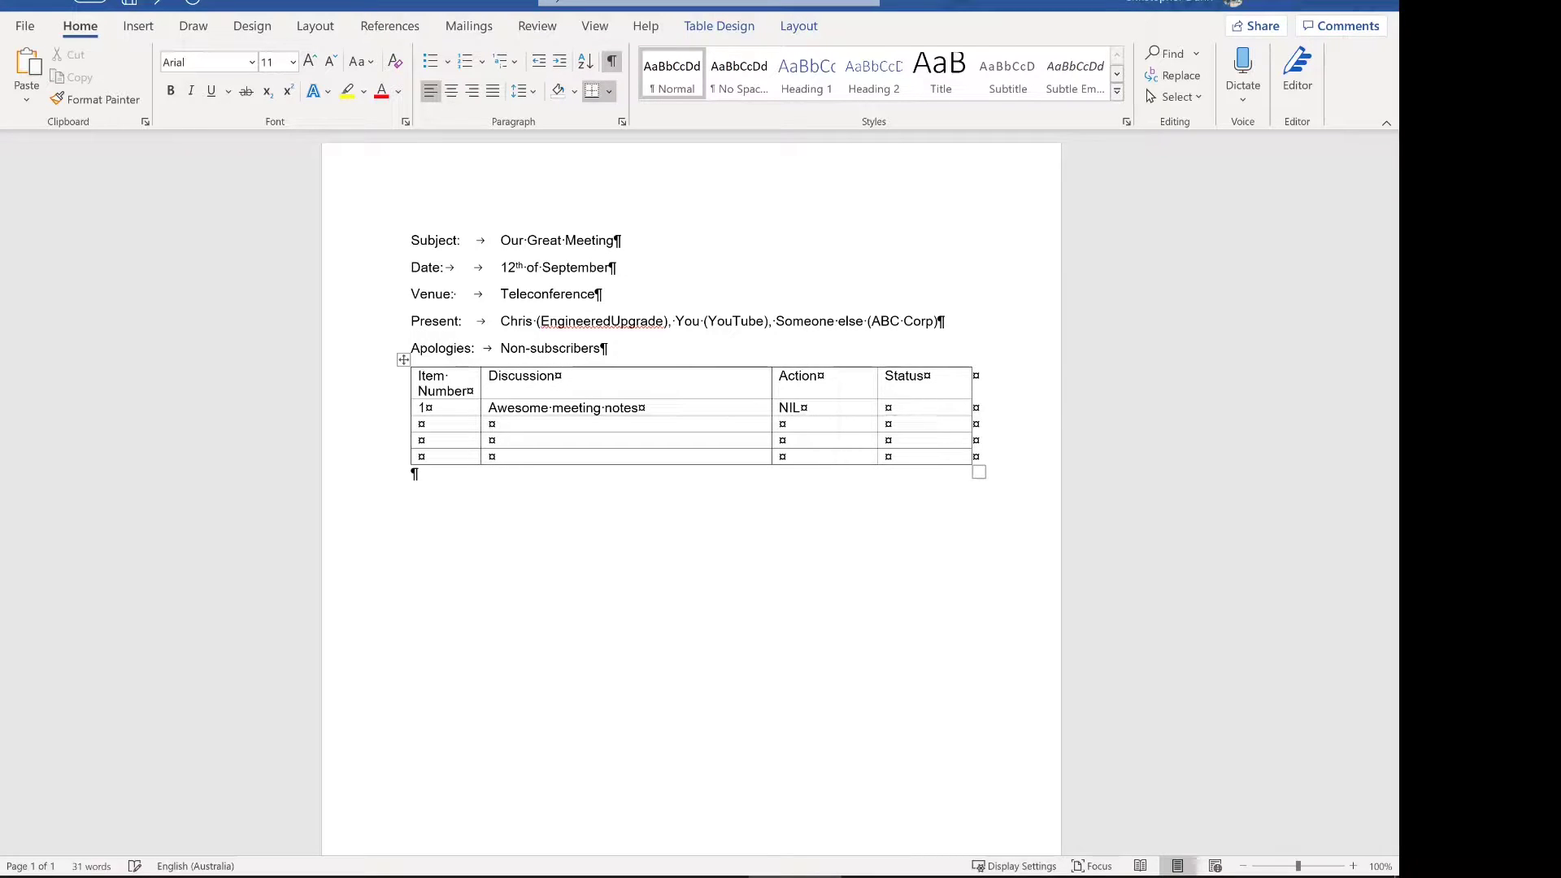
pyautogui.write('KIV')
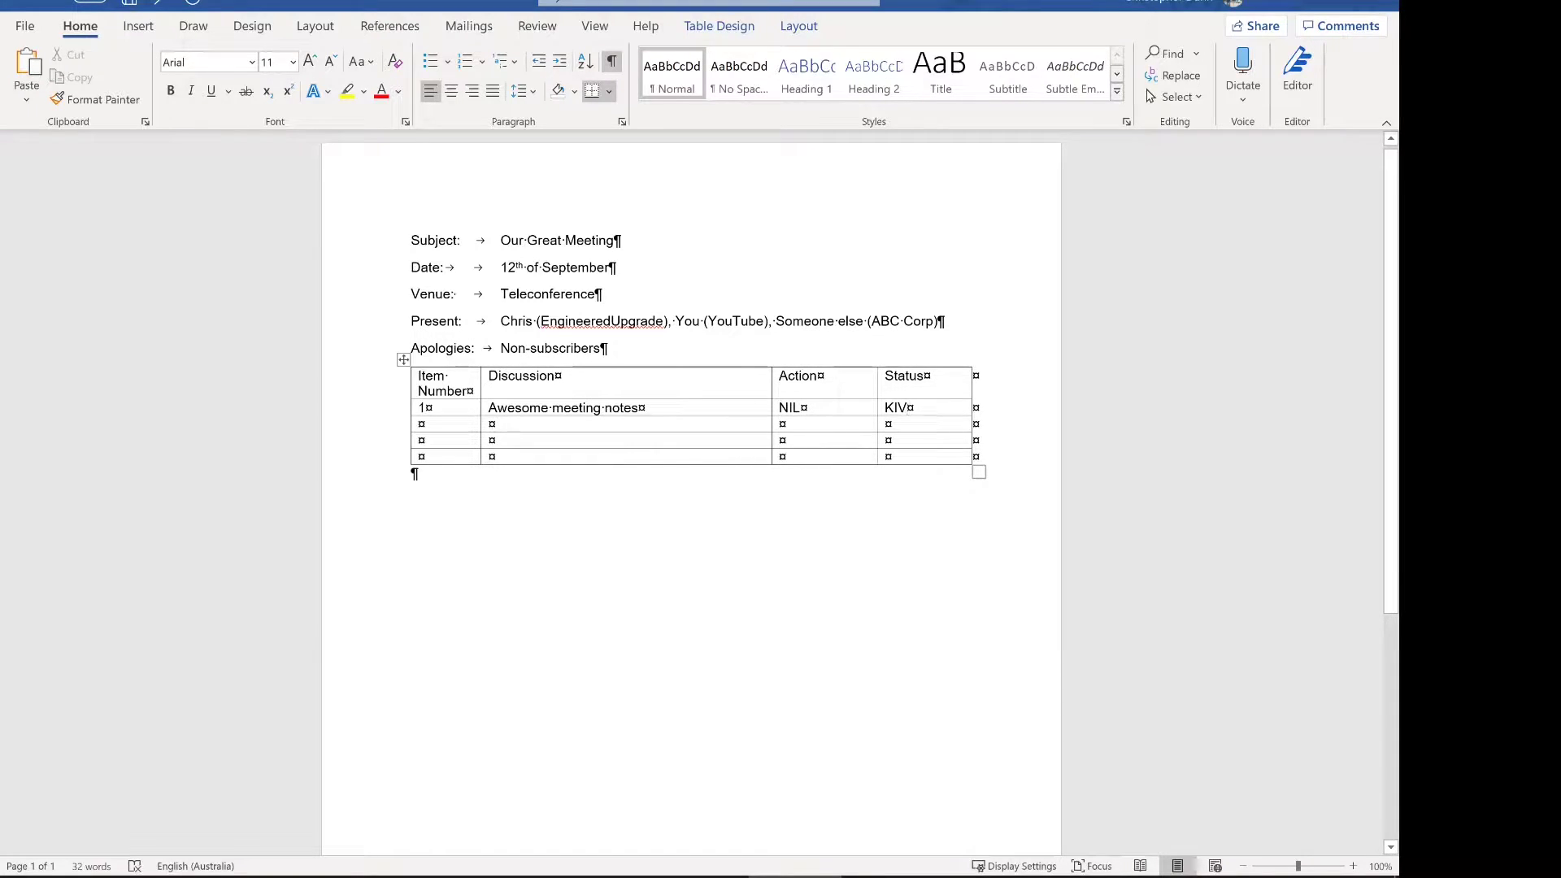
# - Fill the second item row with 2, "You said you would ask everyone to subscribe", action "You (YouTube)" and status "Open"
pyautogui.press('Tab')
pyautogui.write('2')
pyautogui.press('Tab')
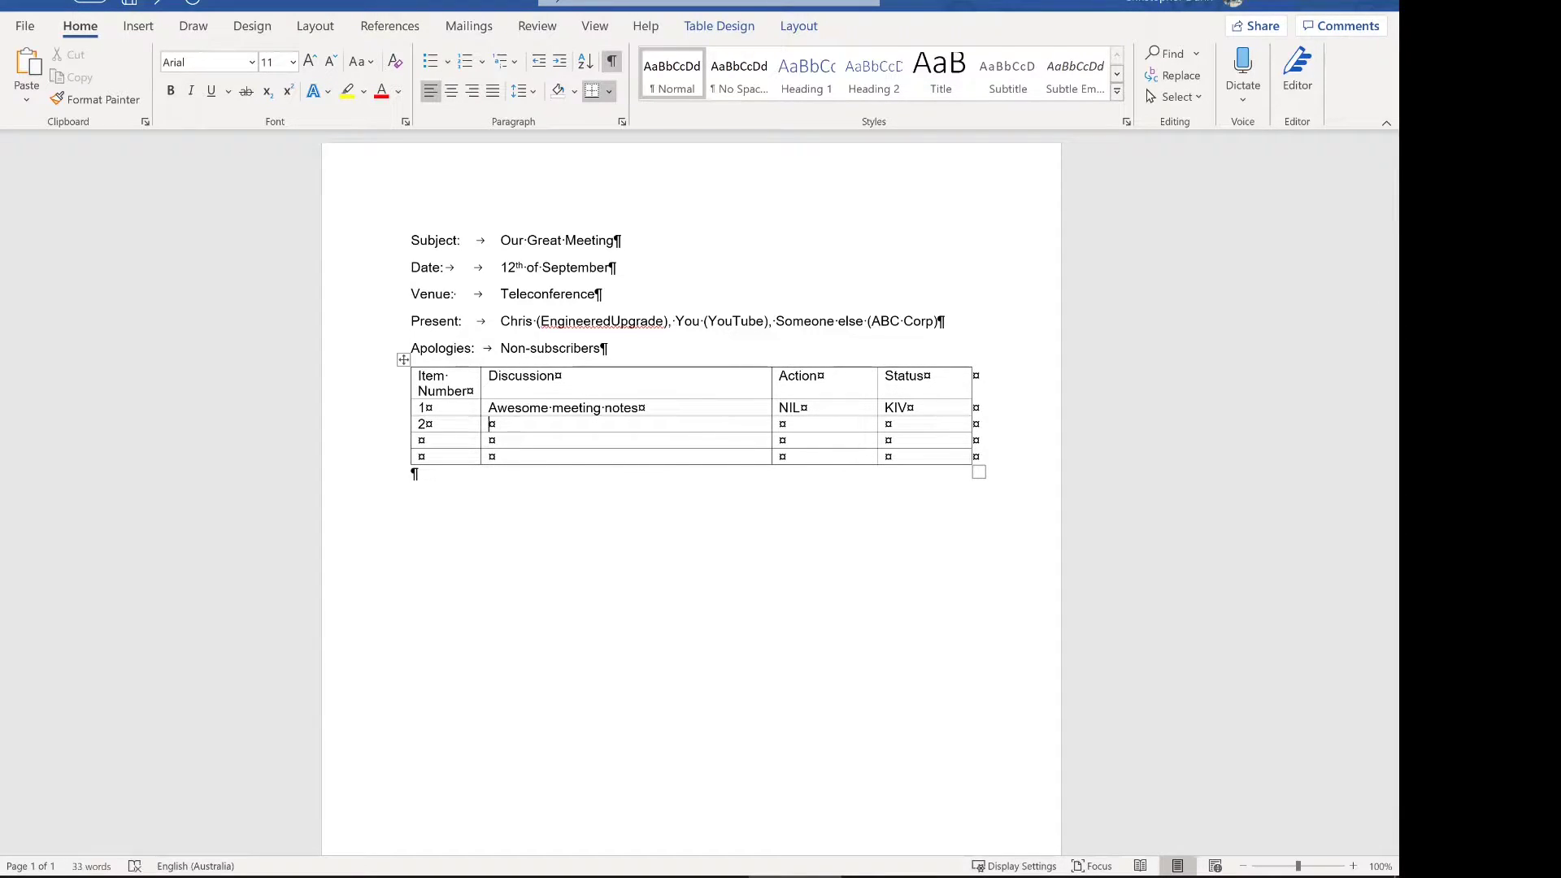
pyautogui.write('You said you would ask everyone to ')
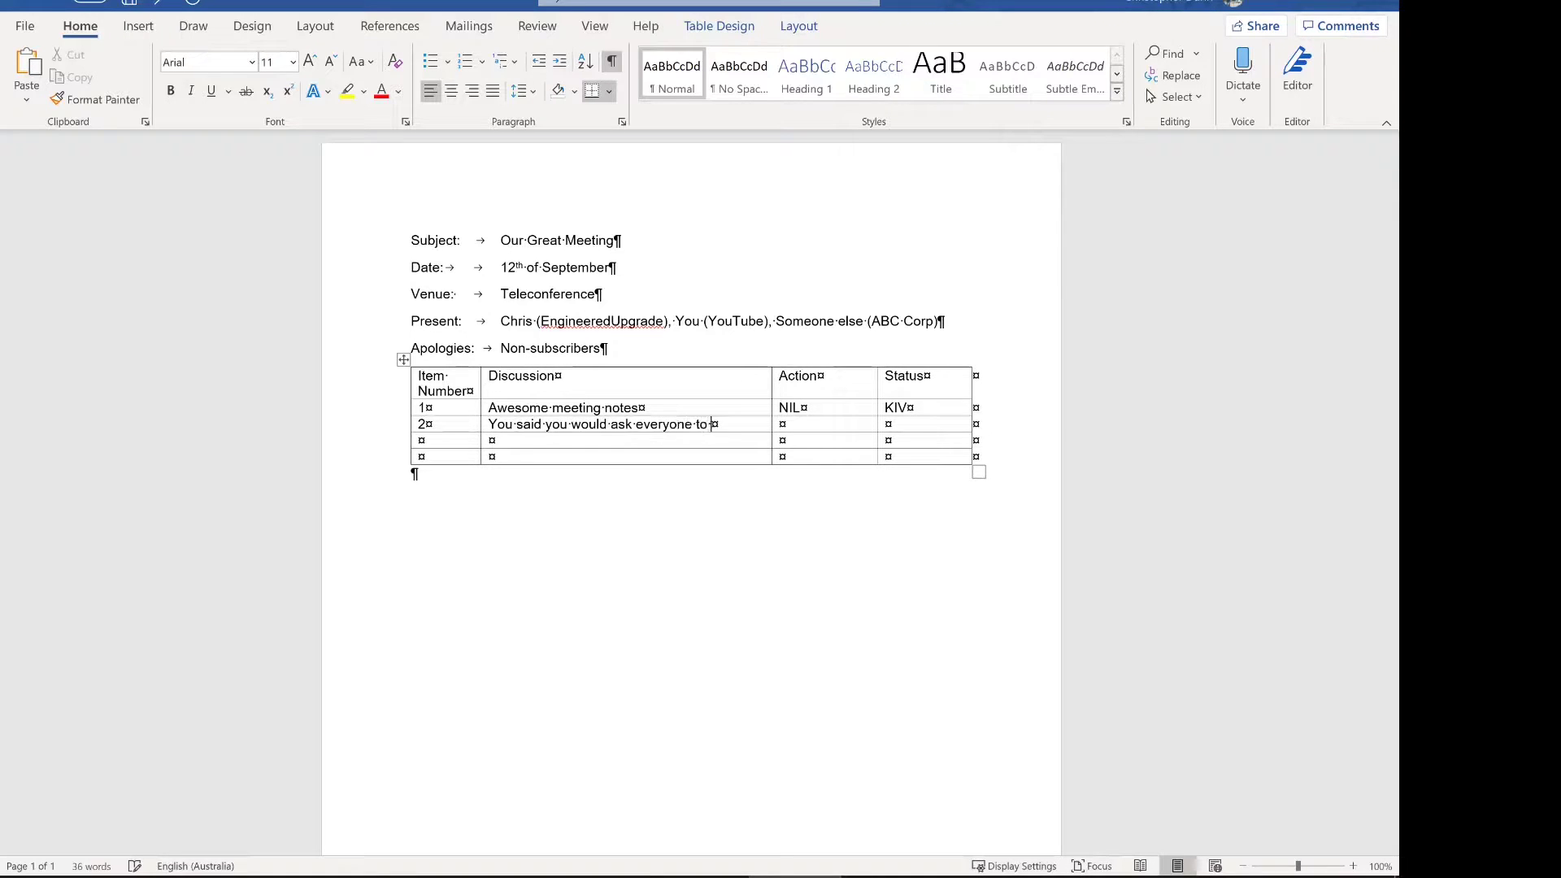
pyautogui.write('subscribe')
pyautogui.write('(')
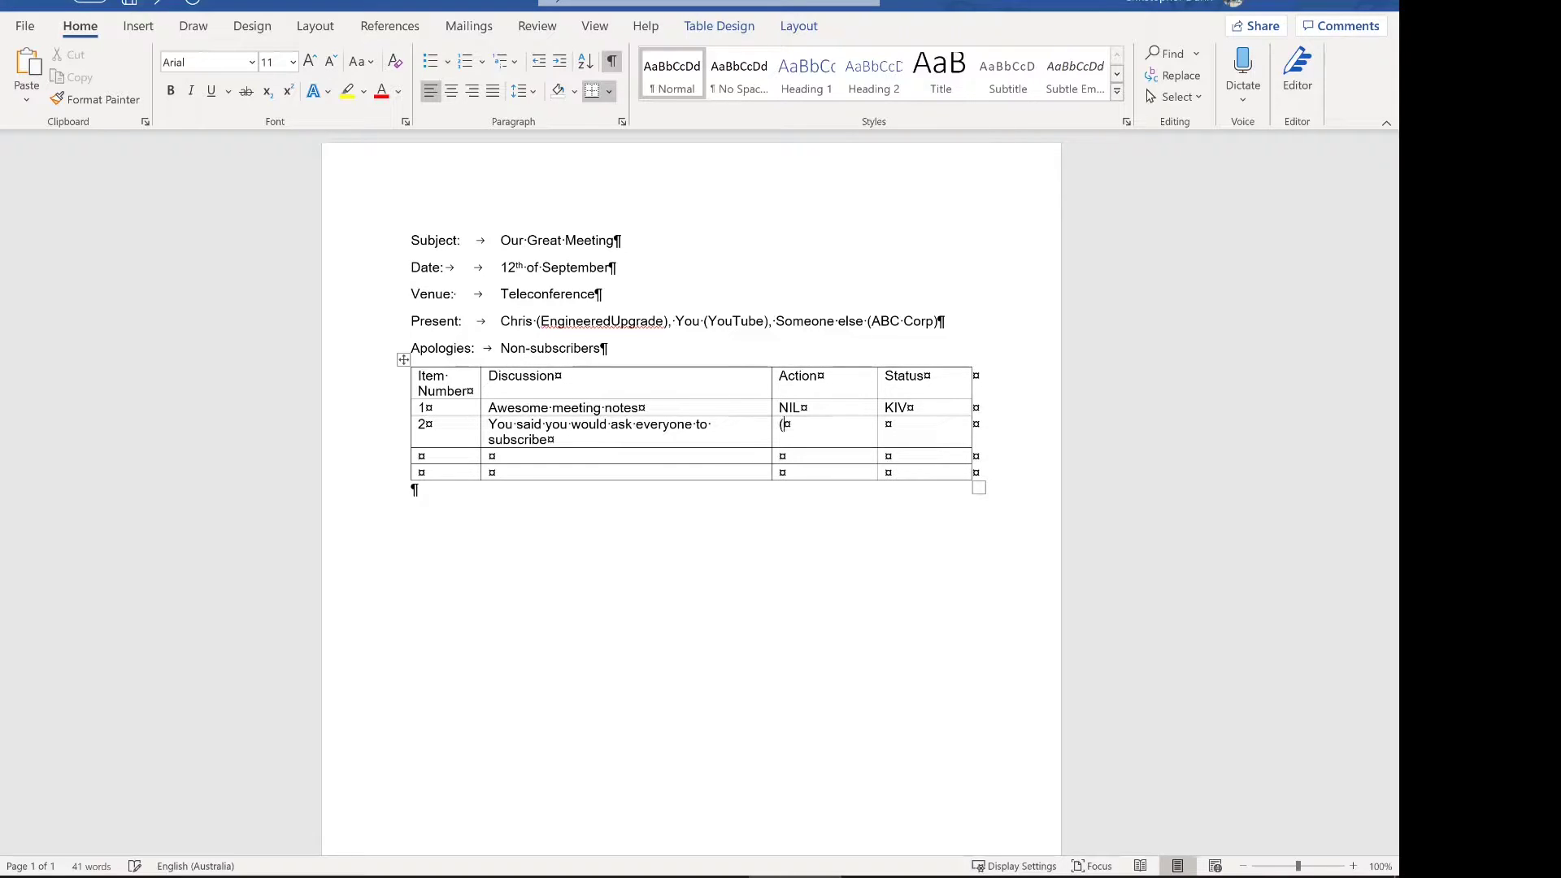
pyautogui.press('BackSpace')
pyautogui.write('You (Yout')
pyautogui.write('ube)')
pyautogui.press('Tab')
pyautogui.write('Open')
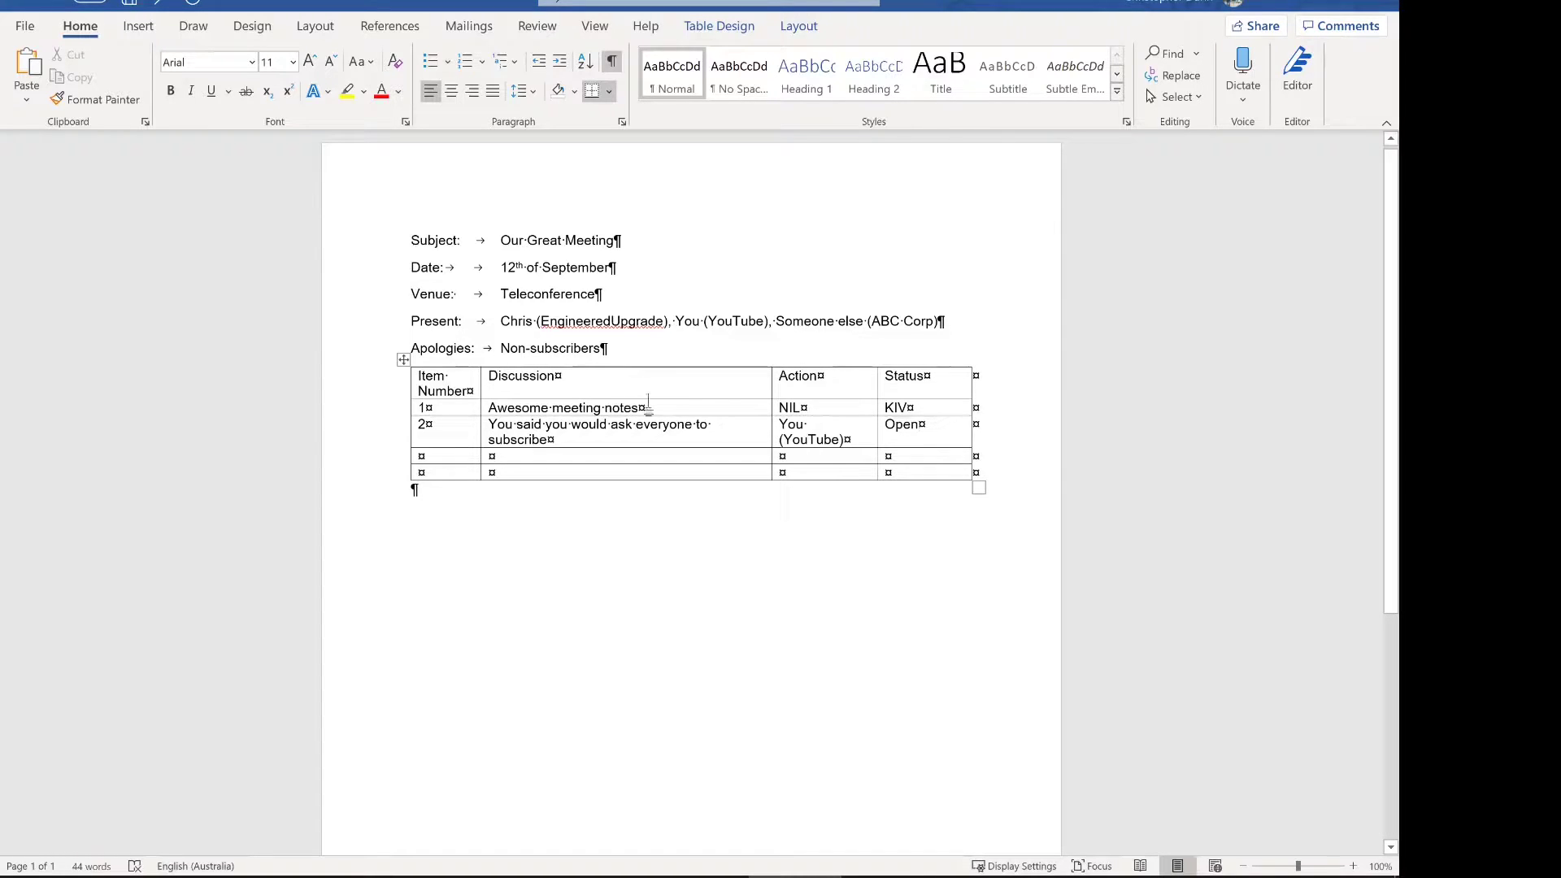
# - Replace item 1's discussion text with "Meeting minutes are awesome"
pyautogui.moveTo(644, 408); pyautogui.dragTo(486, 408)
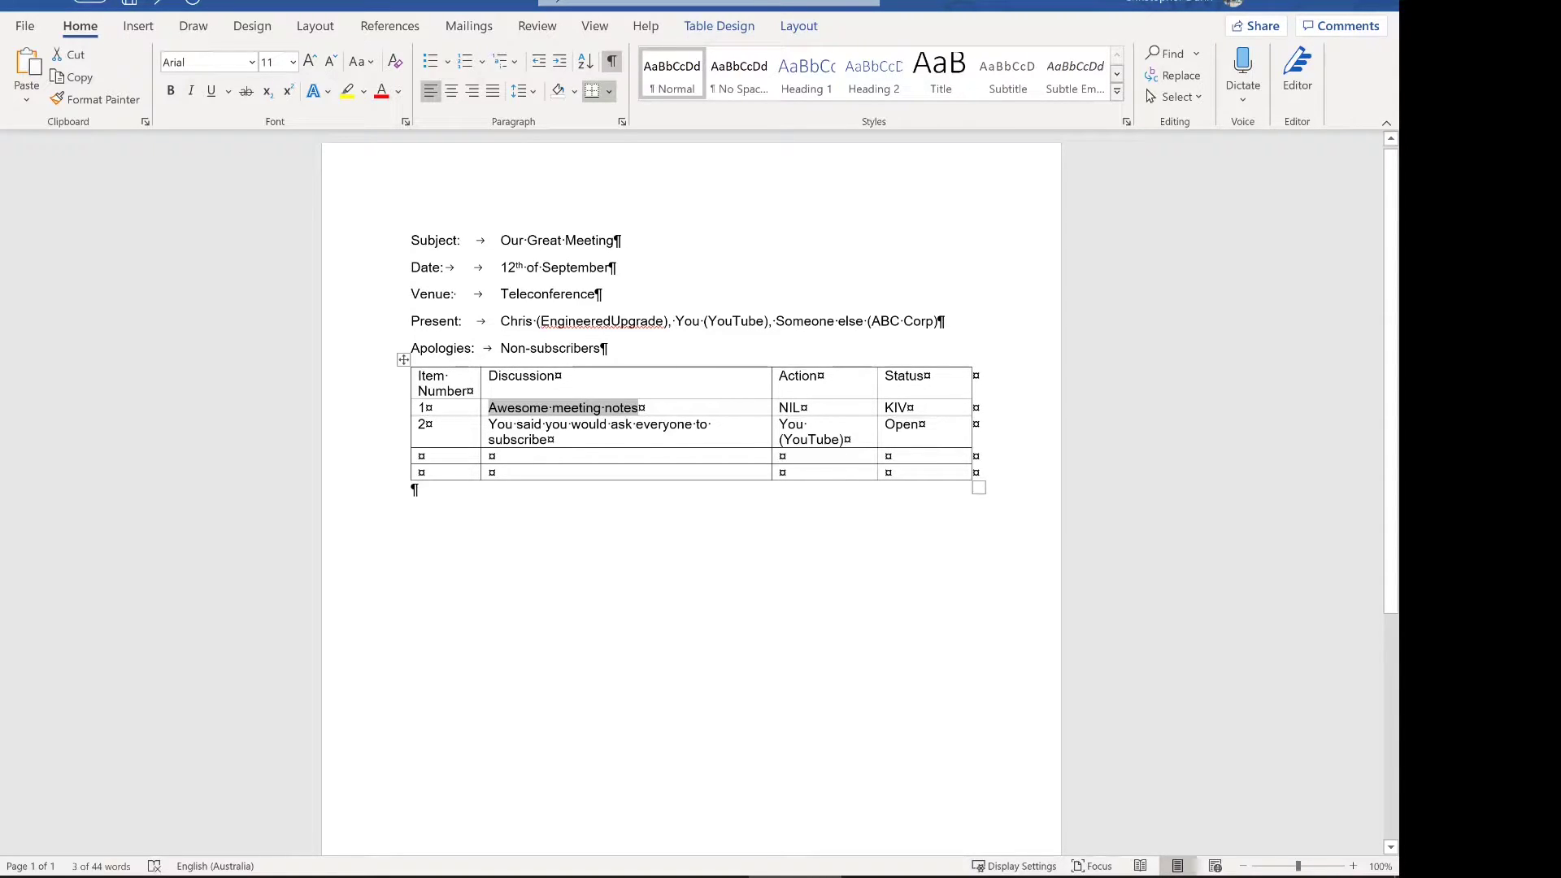
pyautogui.click(679, 411)
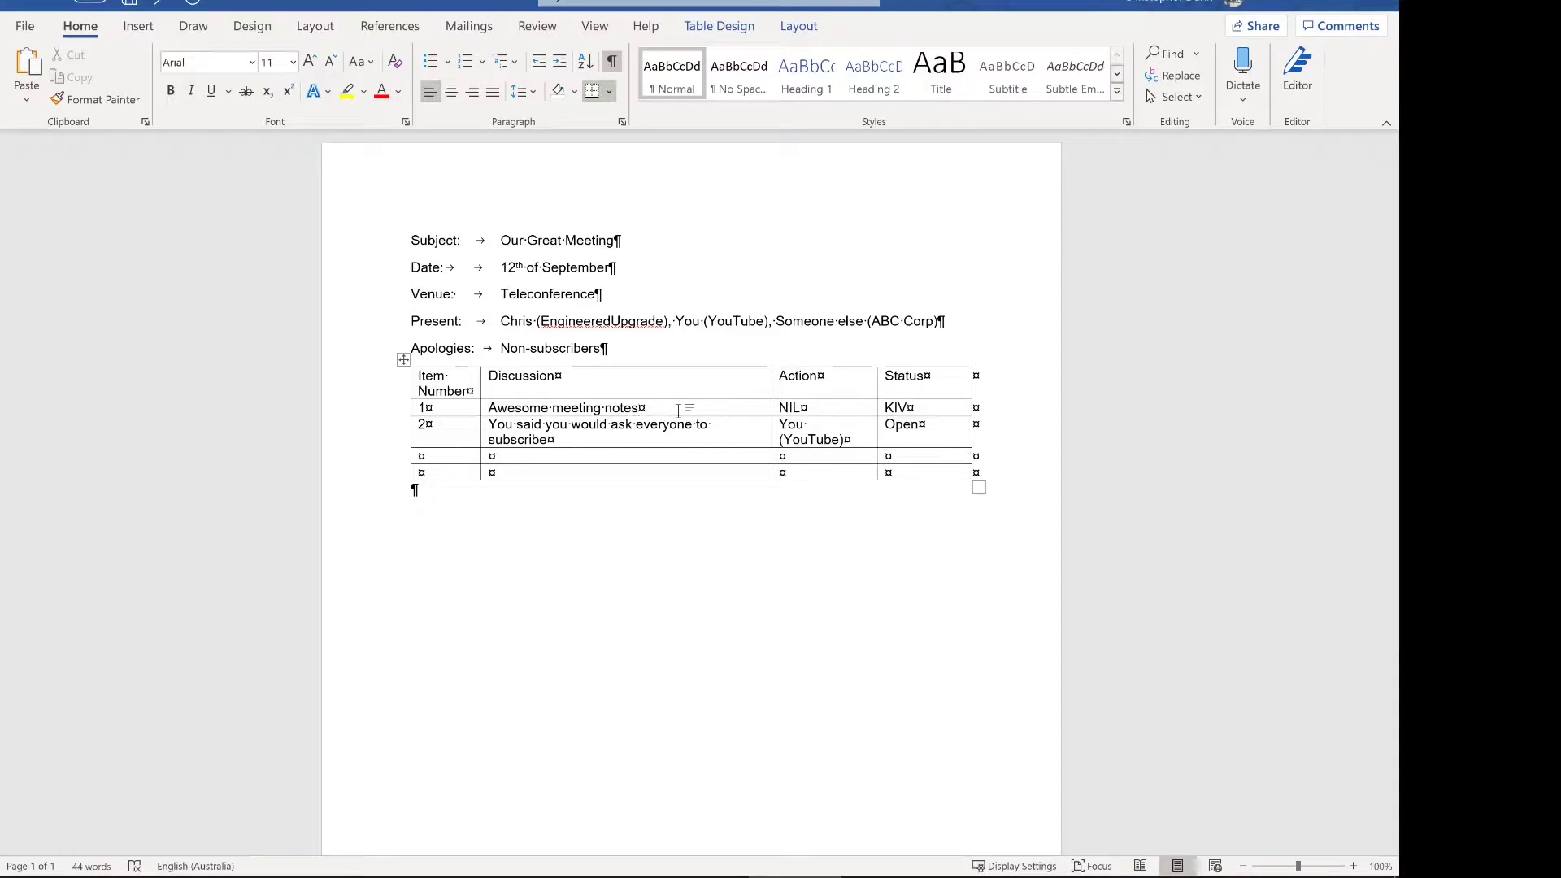
pyautogui.press('Return')
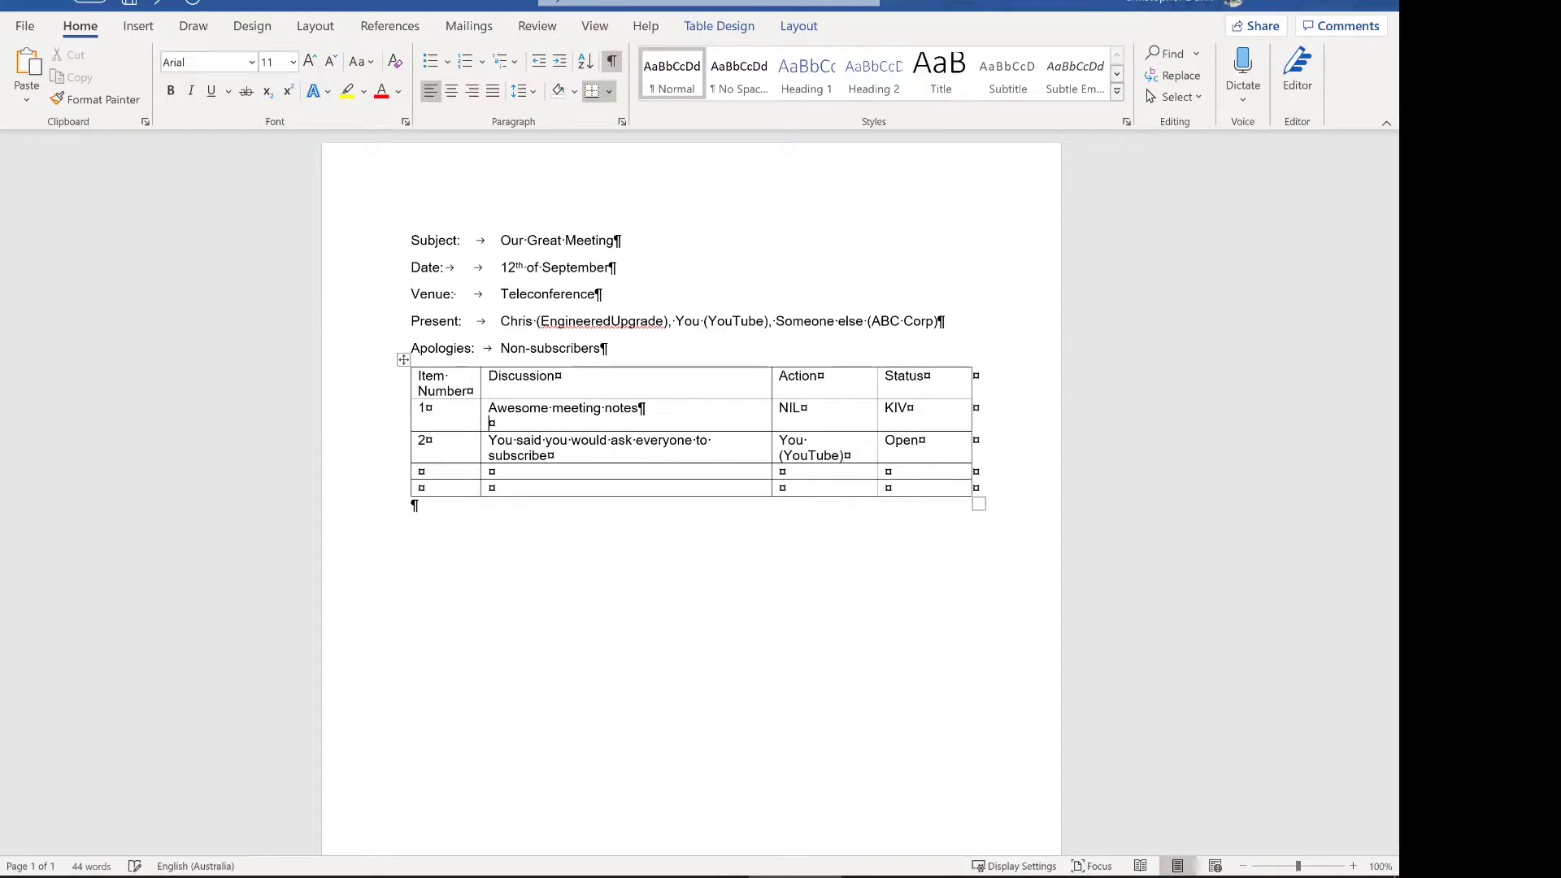
pyautogui.write('Meeting minutes are awesome')
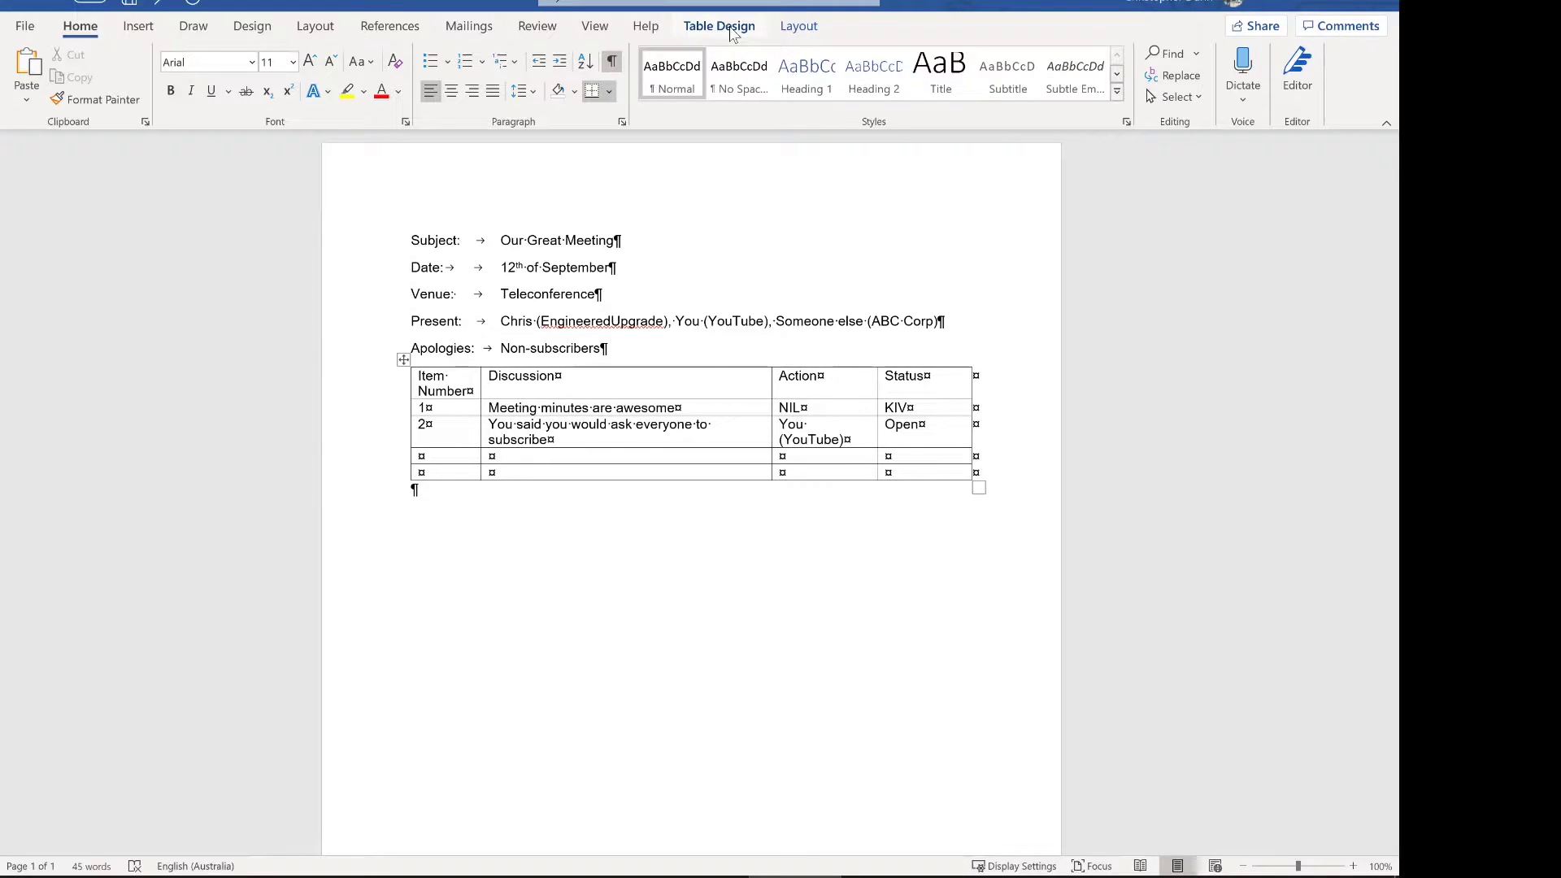
# - Apply the plain table style with light borders and grey banded rows, and turn off the special first-column formatting
pyautogui.click(728, 27)
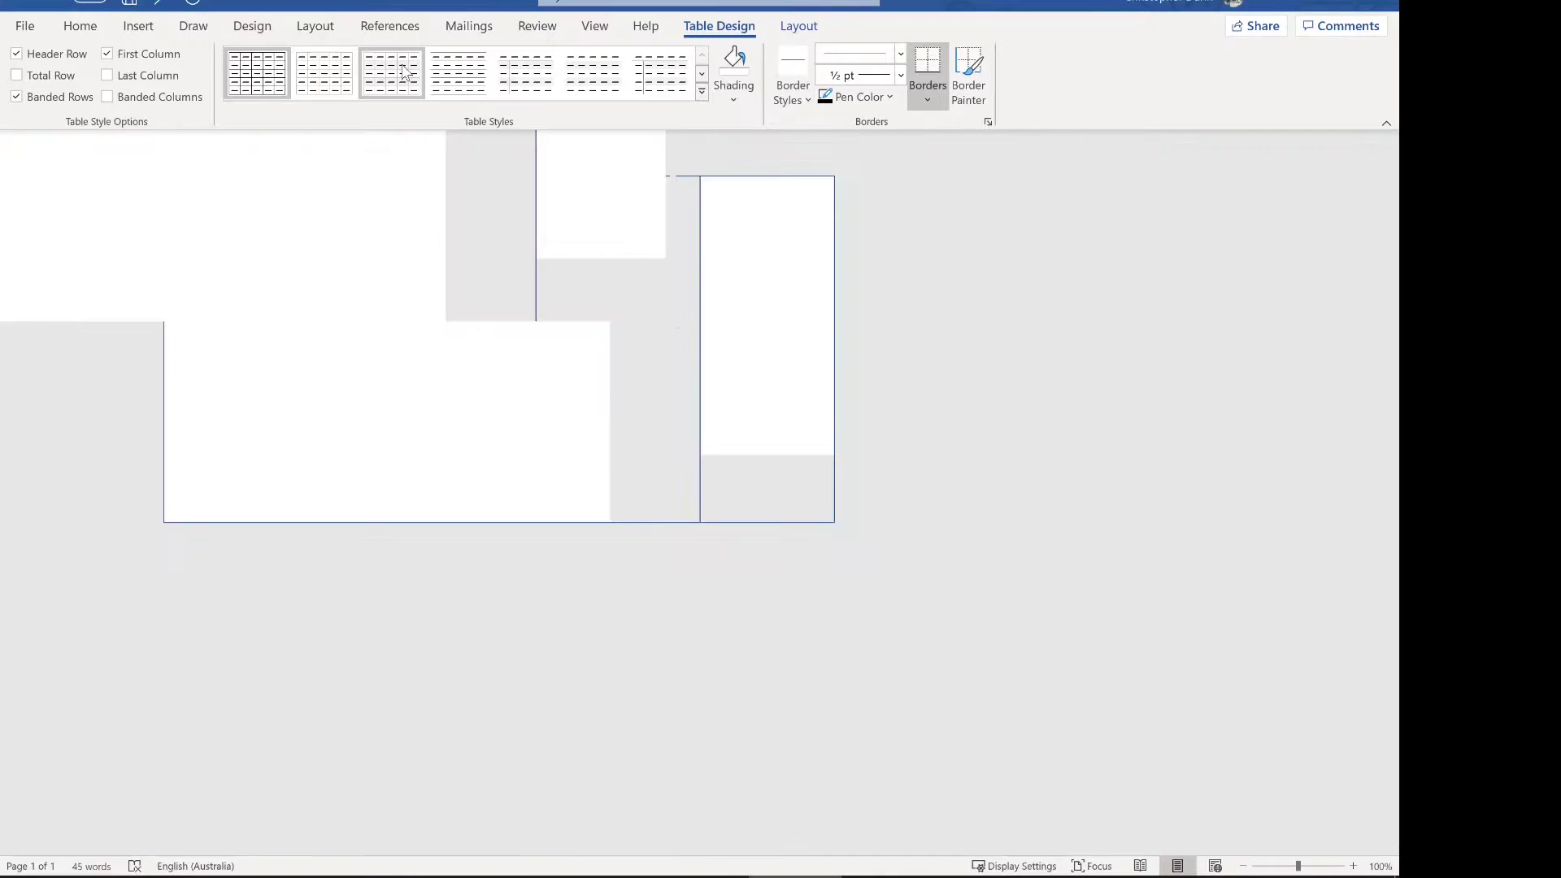
pyautogui.click(405, 71)
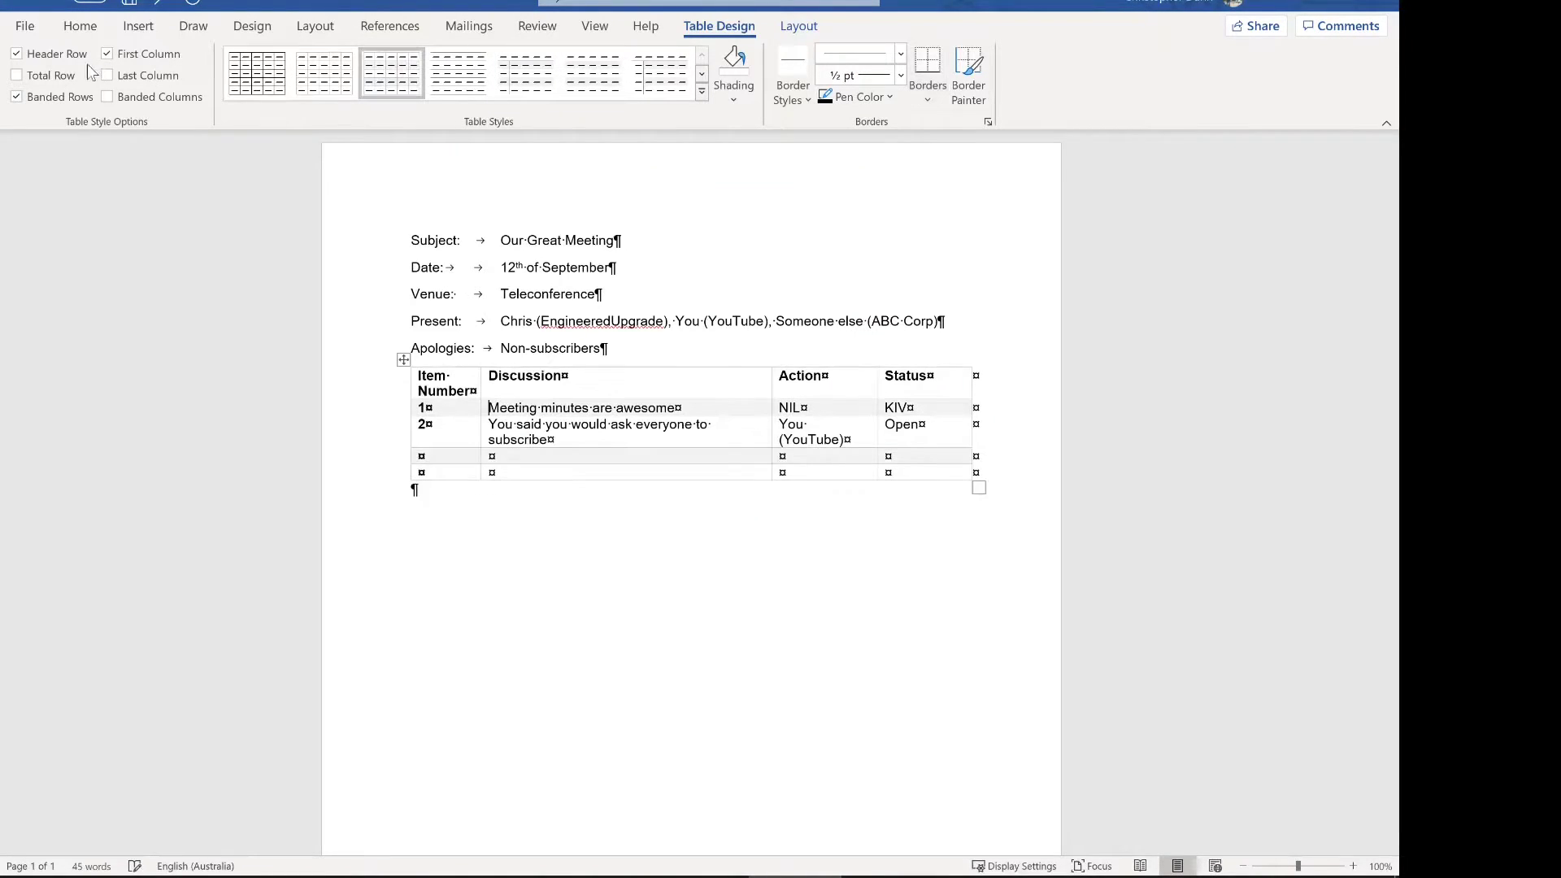
pyautogui.click(137, 60)
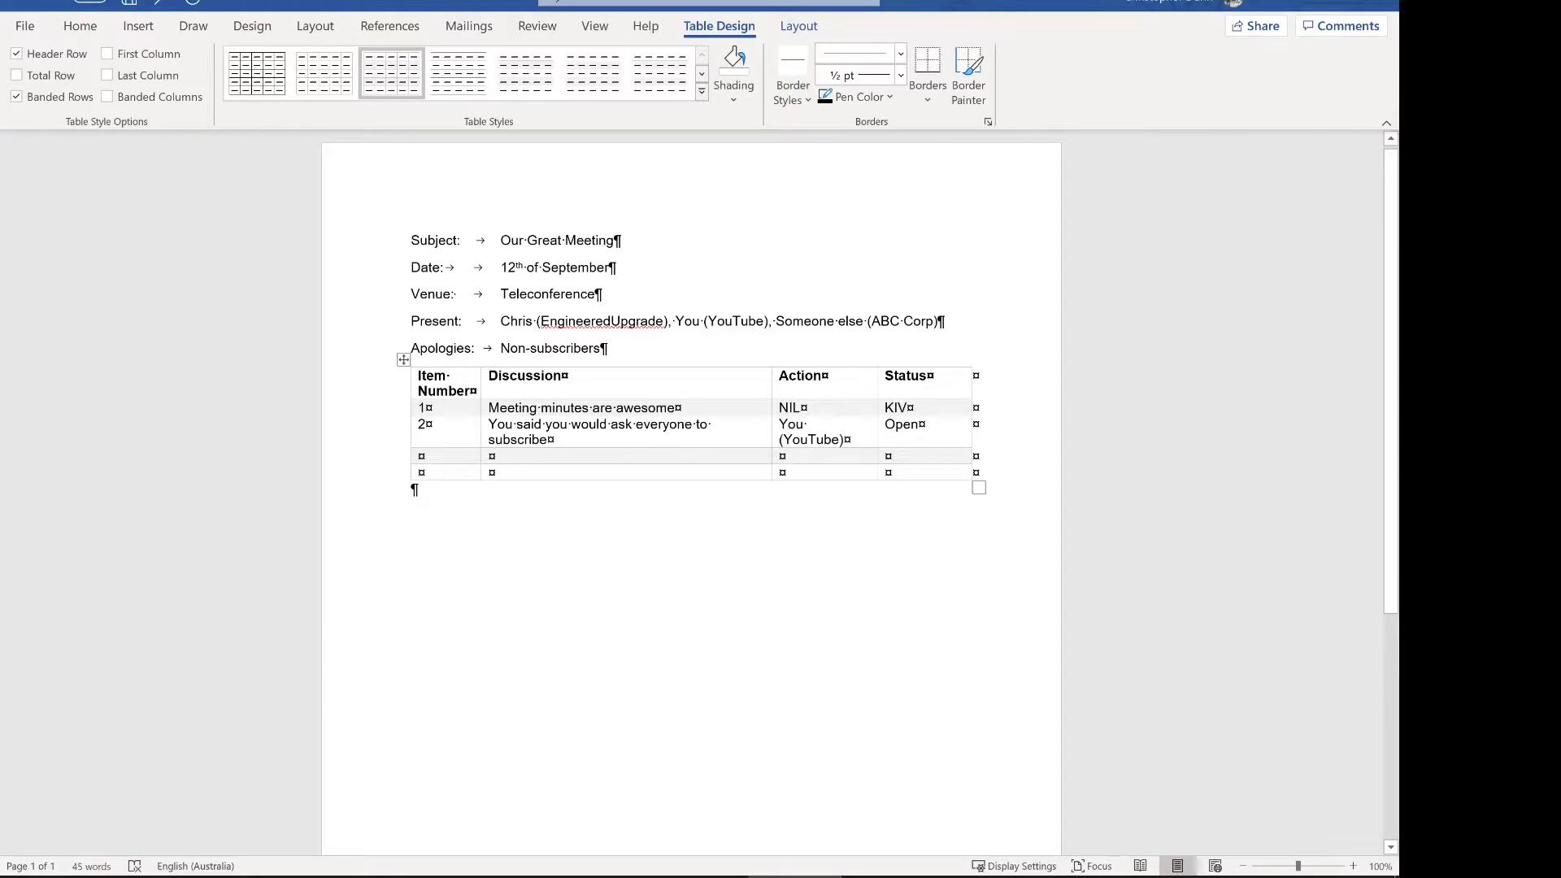
# - Align the text in all table cells to centre left
pyautogui.moveTo(922, 473); pyautogui.dragTo(446, 381)
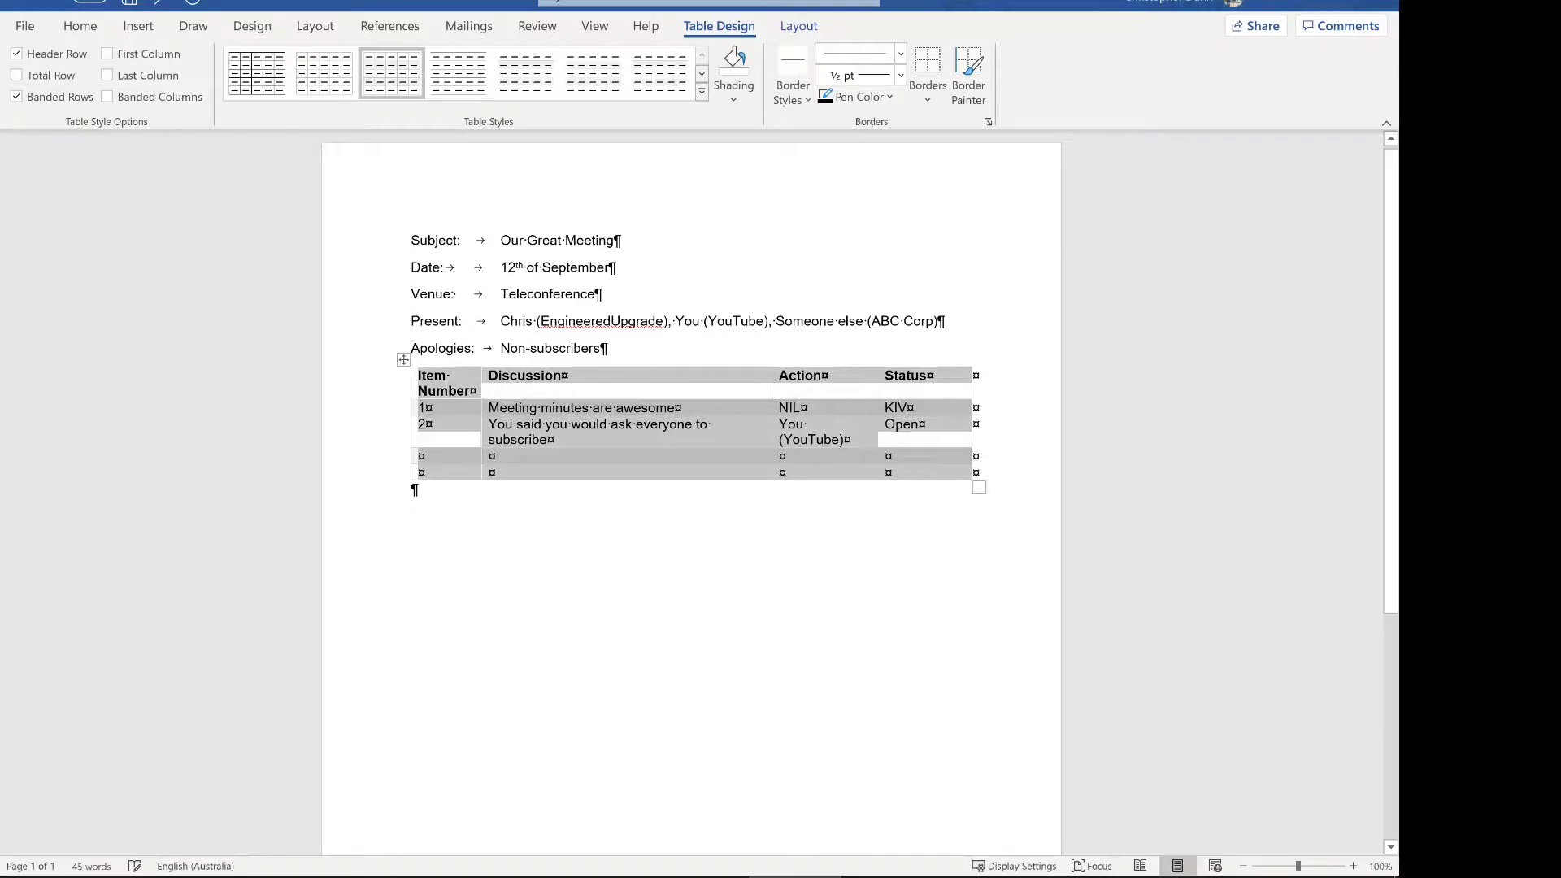
pyautogui.click(817, 26)
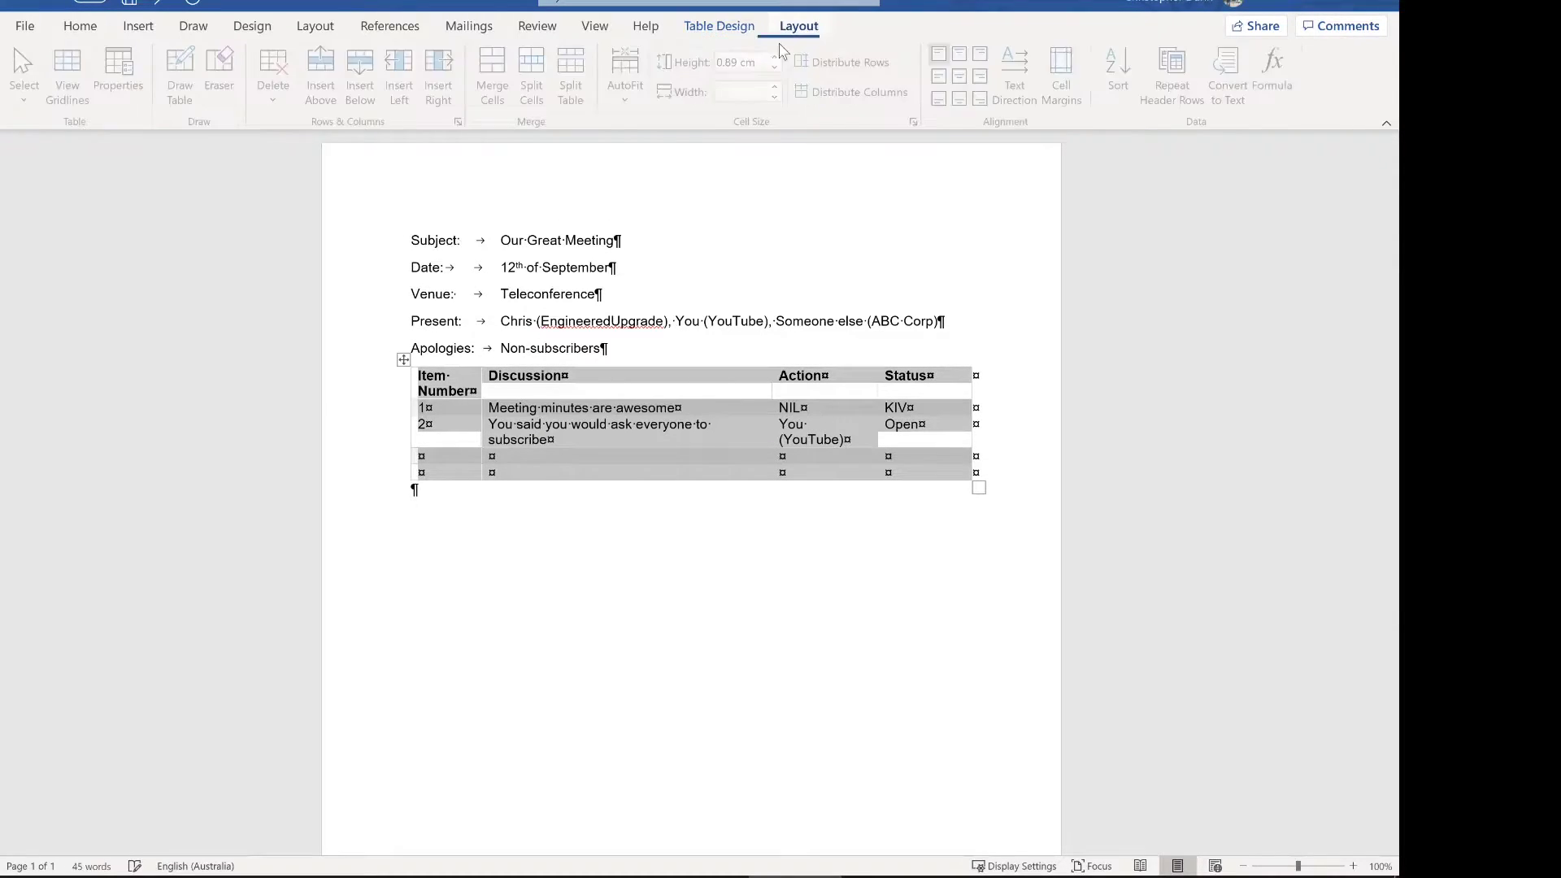
pyautogui.click(943, 77)
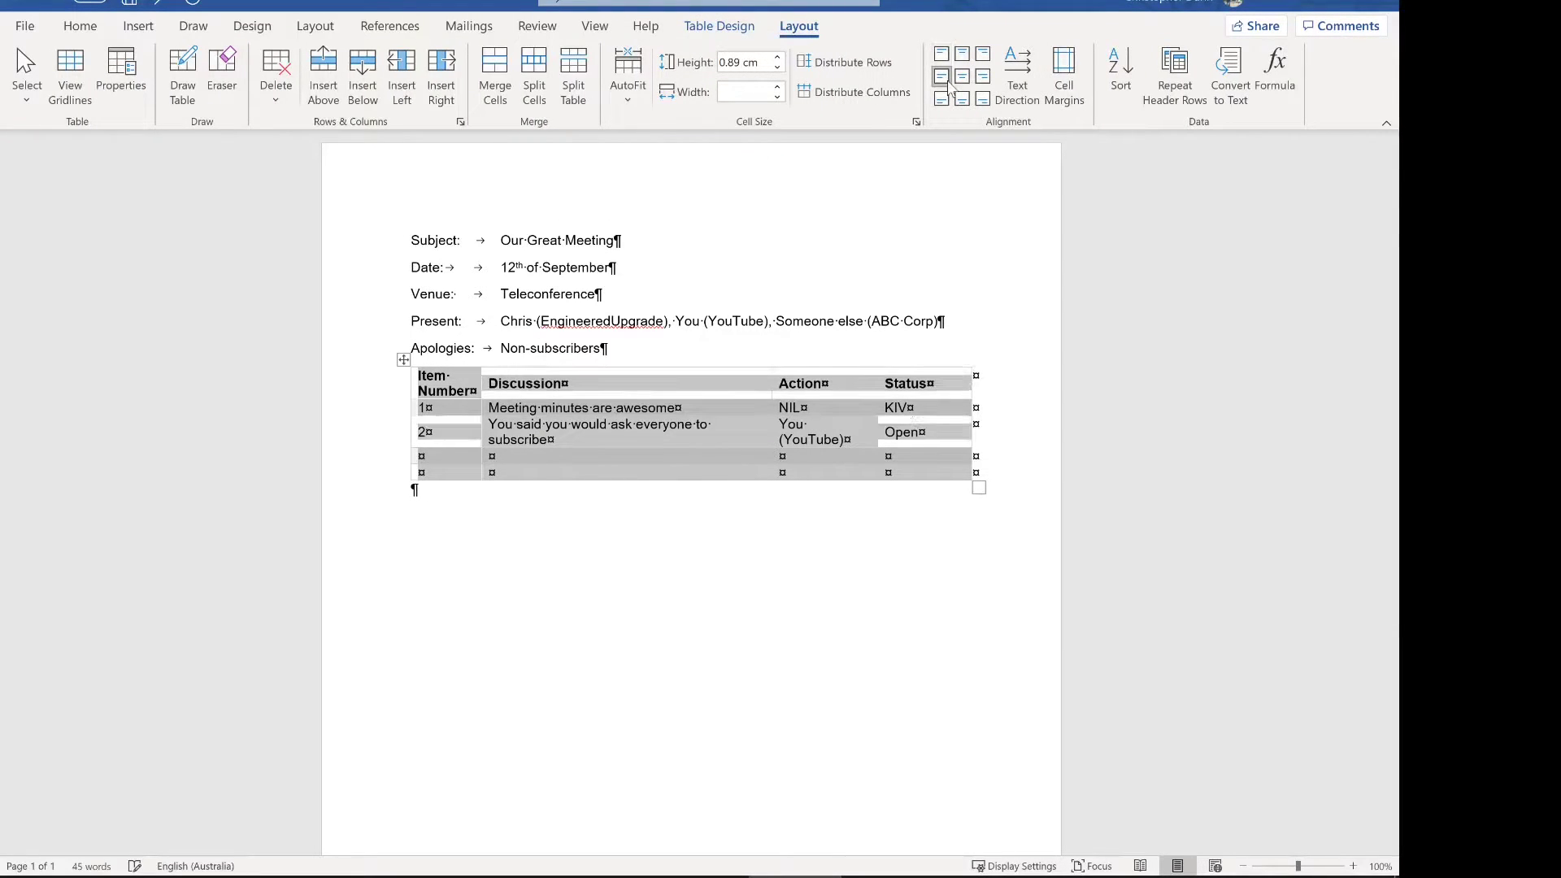
# - Fill the third item row with 3, "Someone else said they would do something", action "ABC Corp" and status "Open"
pyautogui.click(452, 470)
pyautogui.write('3')
pyautogui.press('Tab')
pyautogui.write('Someone e')
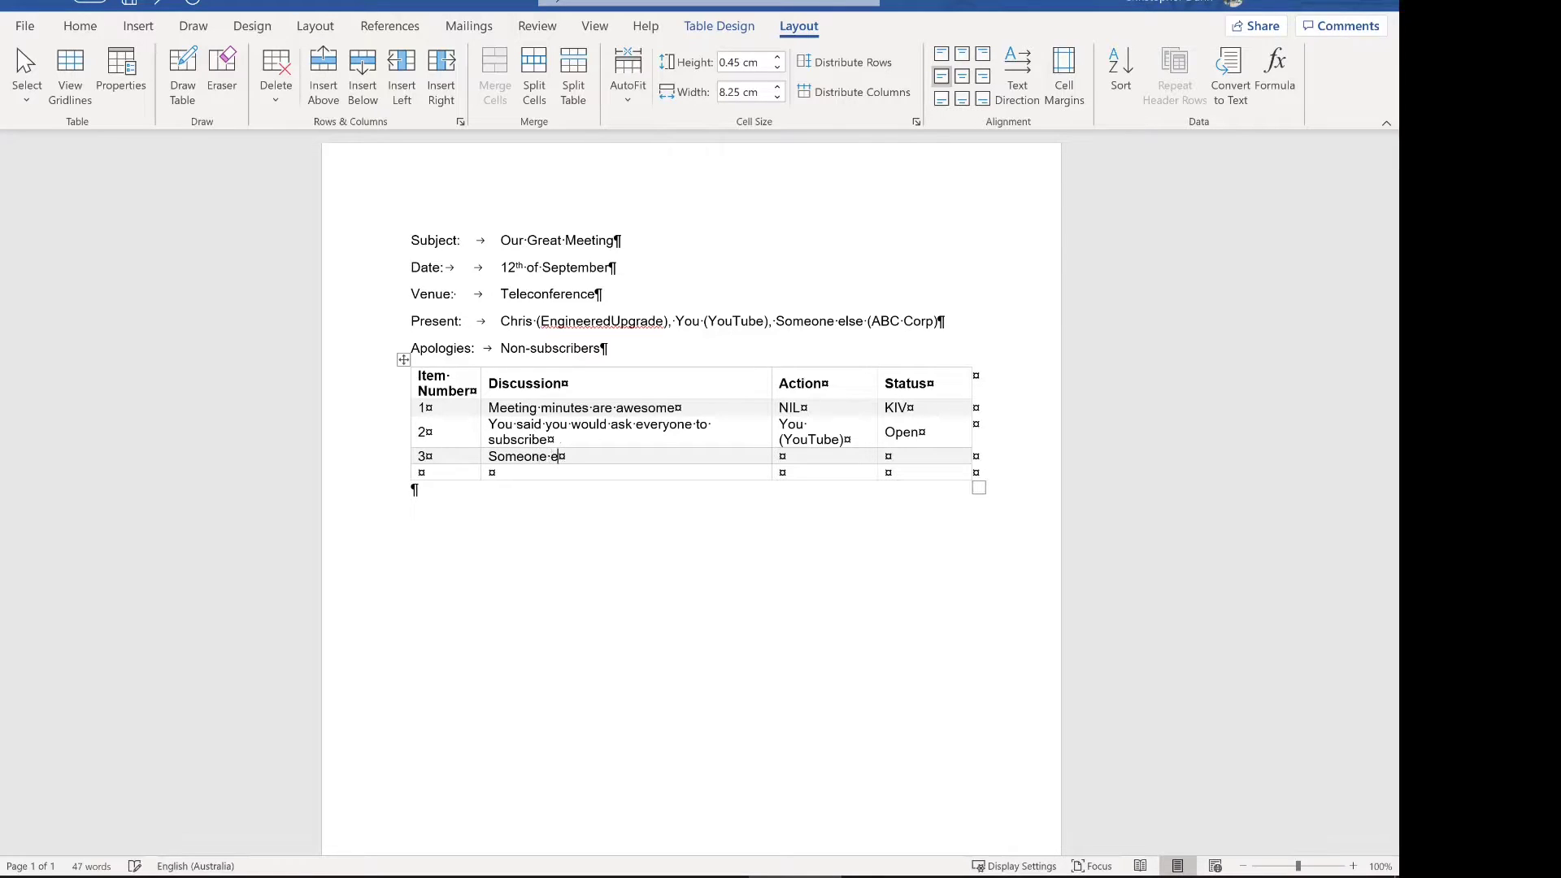
pyautogui.write('lse said they would do something')
pyautogui.press('Tab')
pyautogui.write('Some')
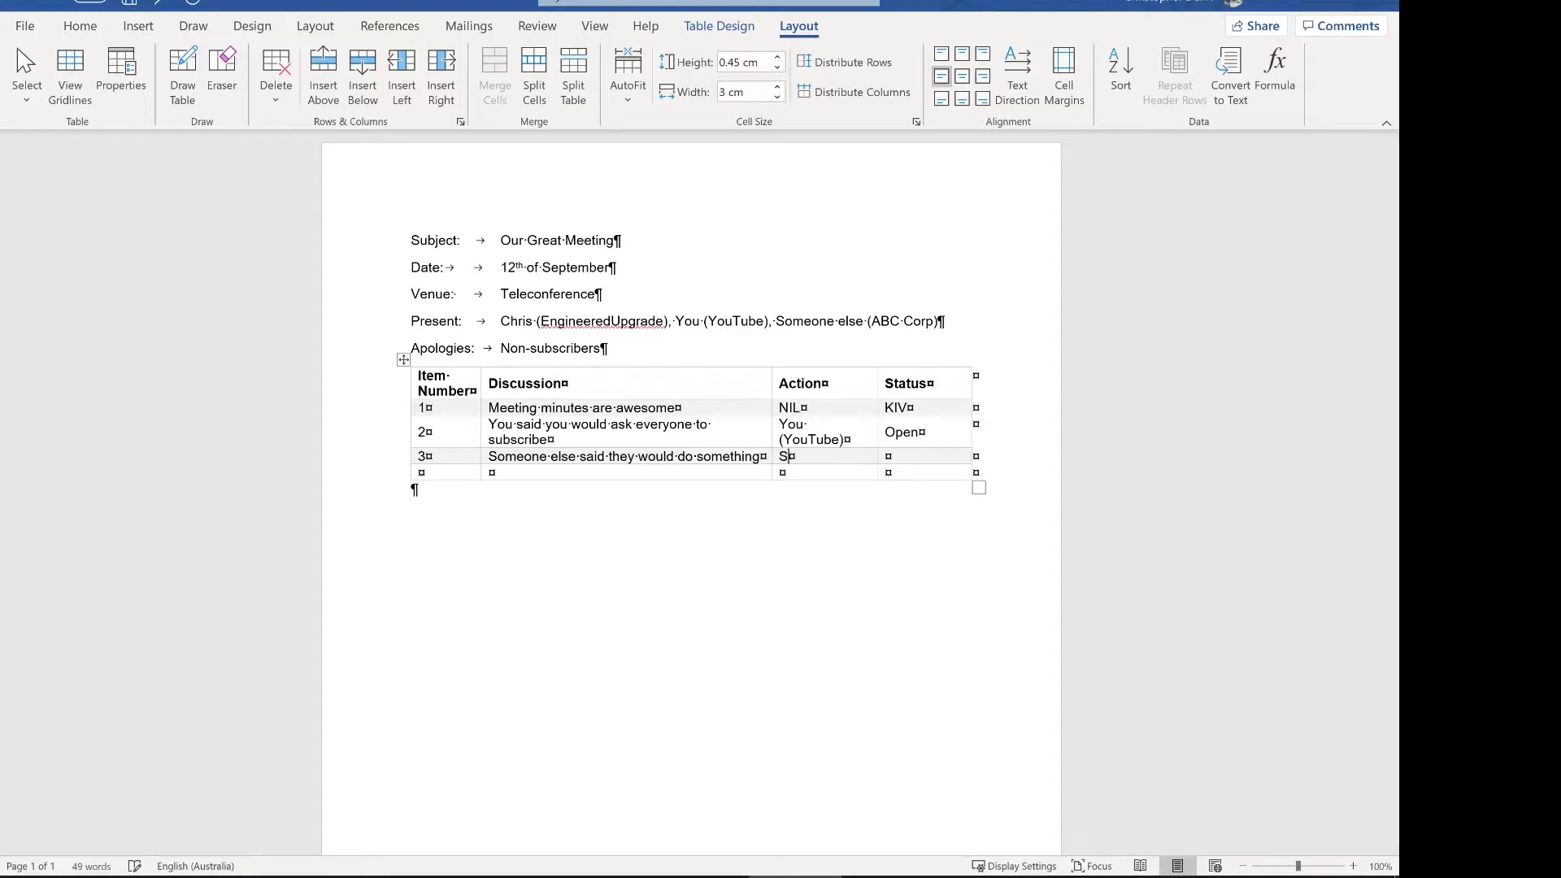
pyautogui.press('BackSpace')
pyautogui.press('BackSpace')
pyautogui.press('BackSpace')
pyautogui.press('BackSpace')
pyautogui.write('ABC Corp')
pyautogui.press('Tab')
pyautogui.write('Open')
# - Enter number 4 and discussion "Discussed the items from last meeting" in the fourth item row
pyautogui.press('Tab')
pyautogui.write('4')
pyautogui.press('Tab')
pyautogui.write('Discussed the items ')
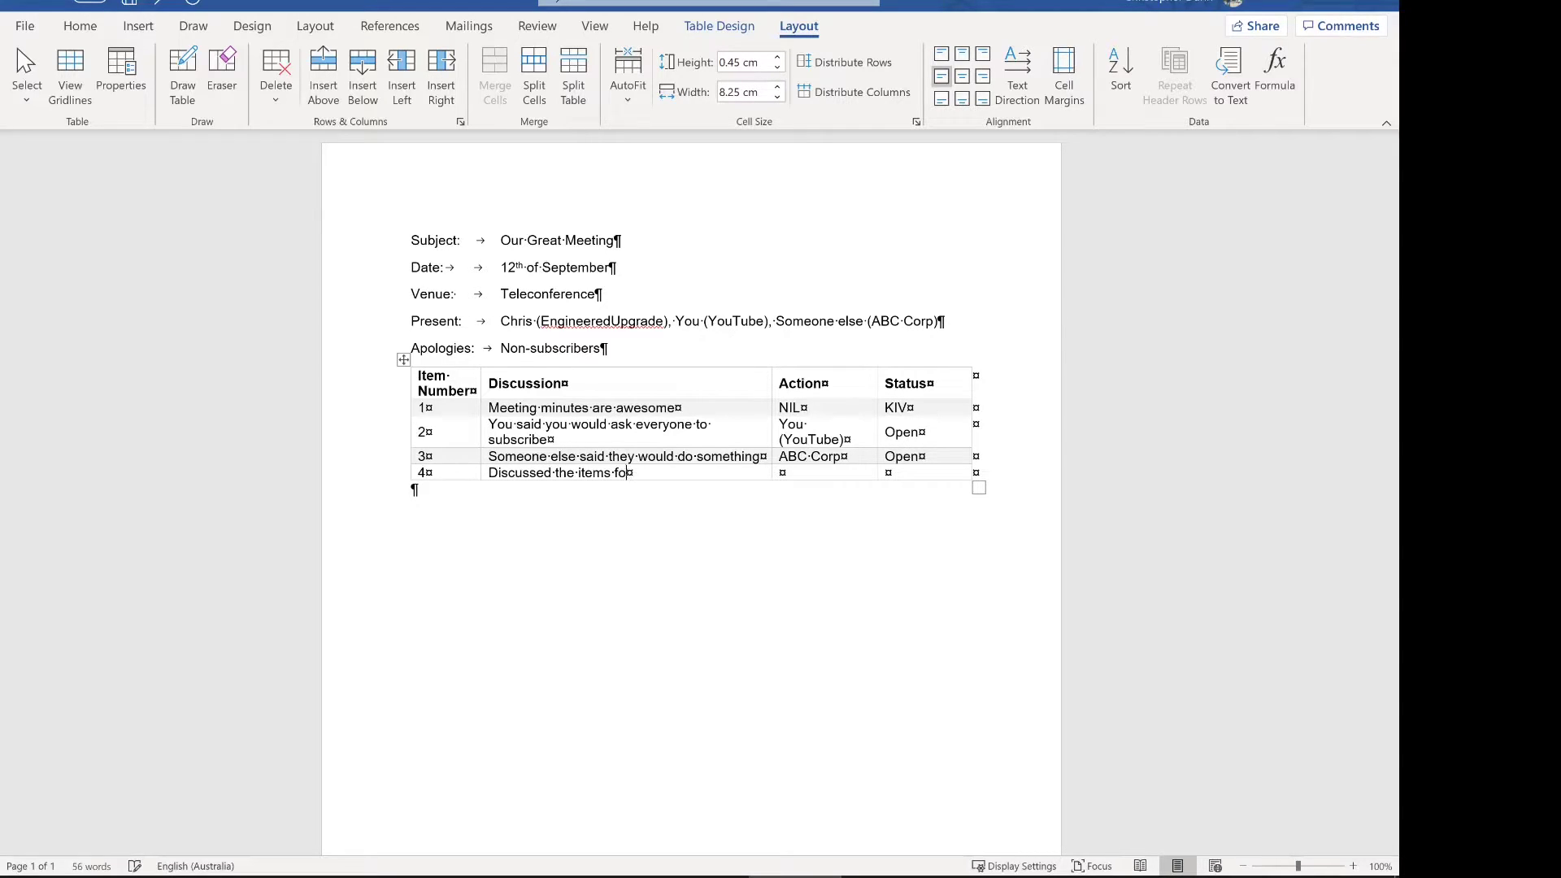
pyautogui.write('from last meeting')
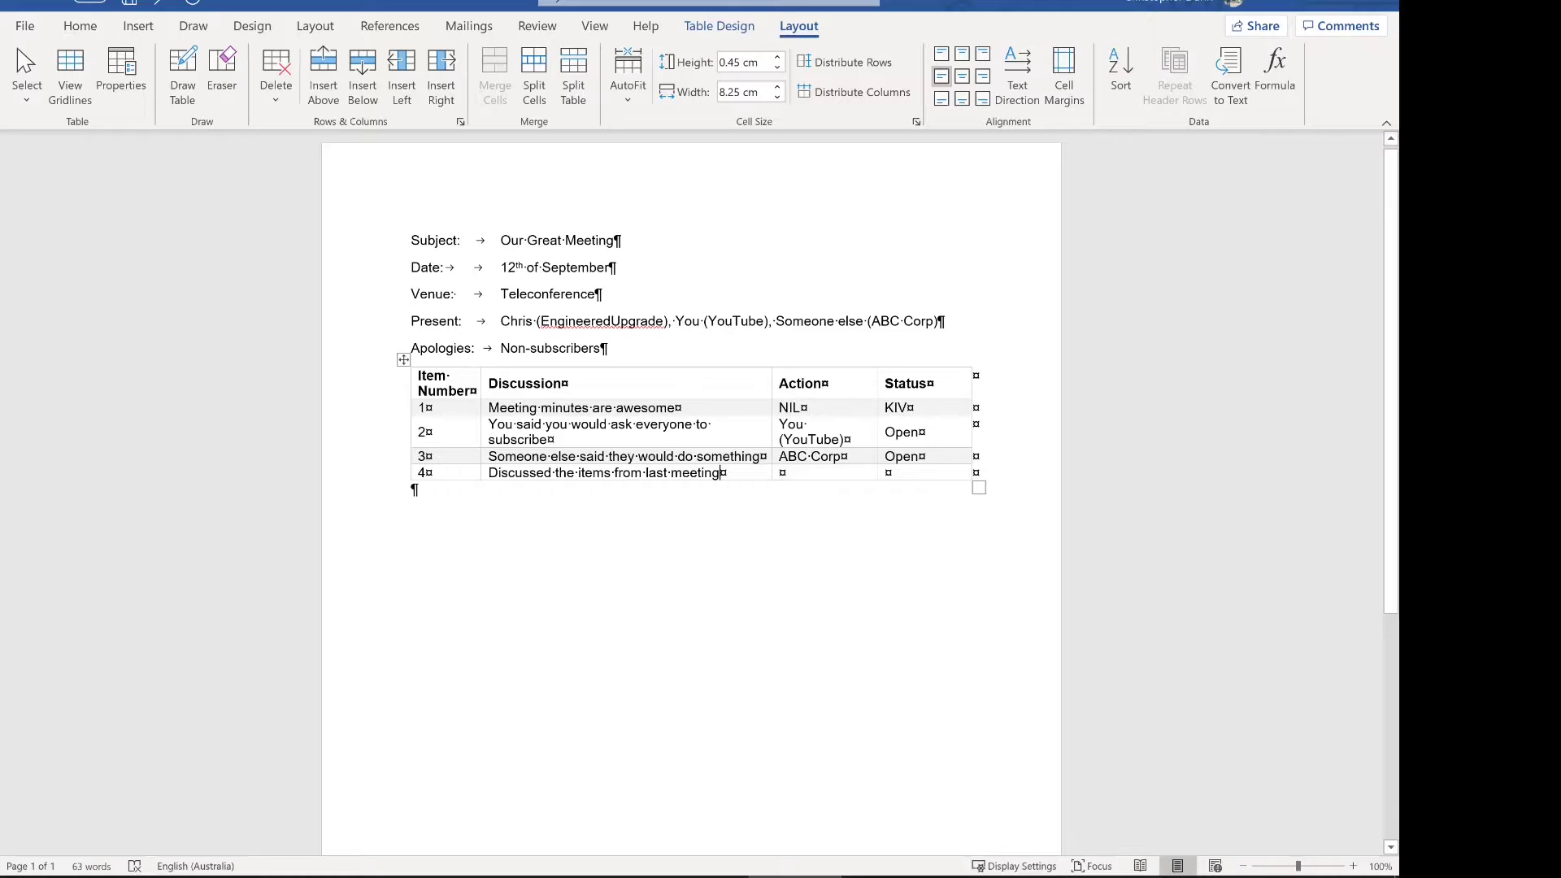
pyautogui.moveTo(615, 241); pyautogui.dragTo(480, 242)
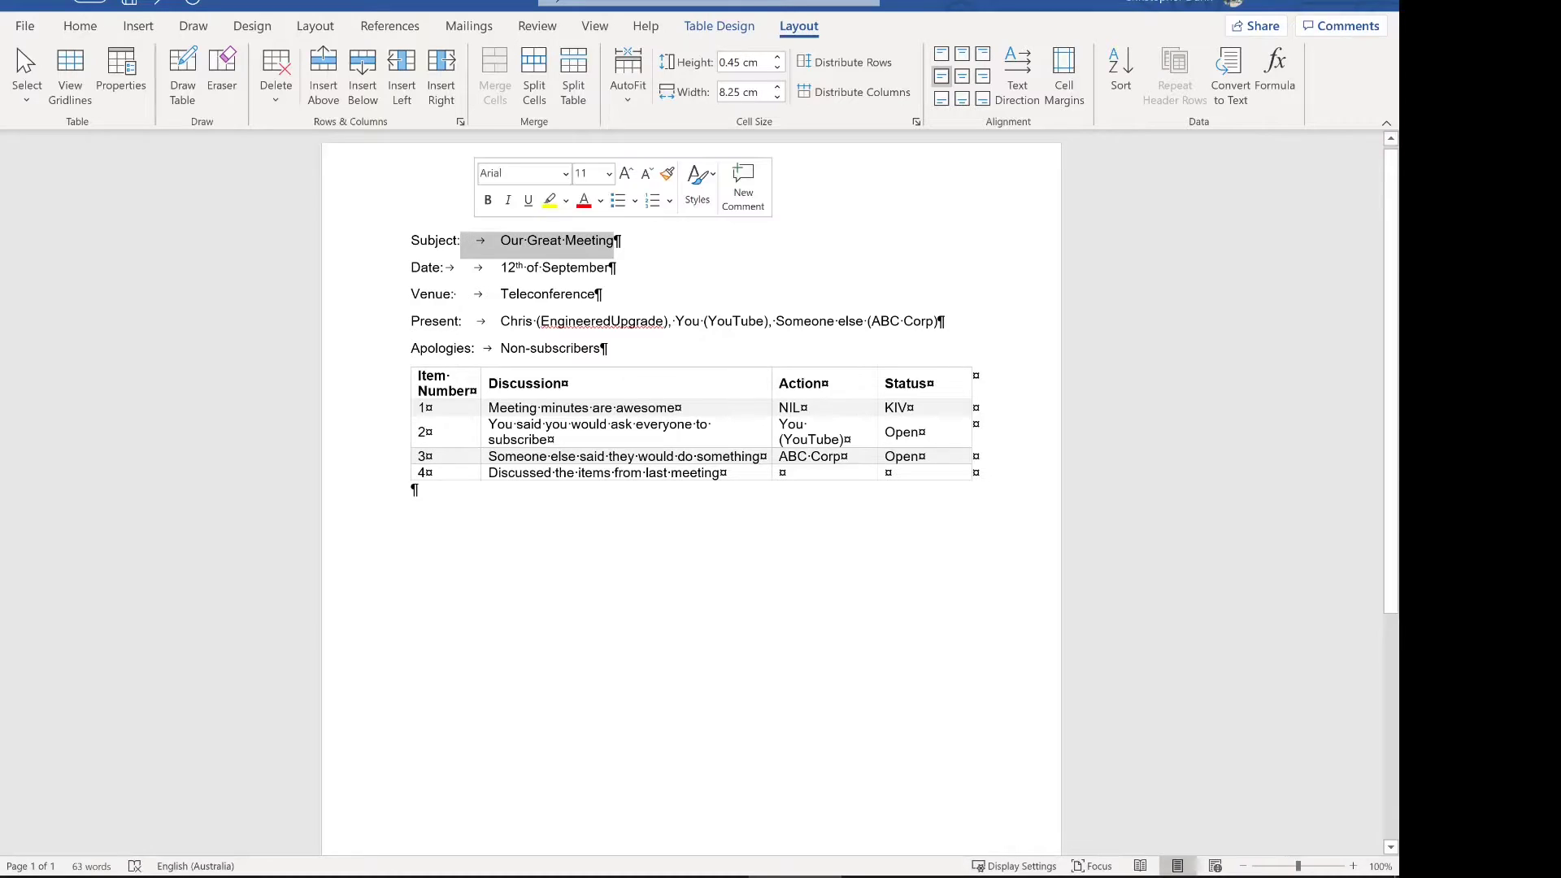
pyautogui.click(660, 409)
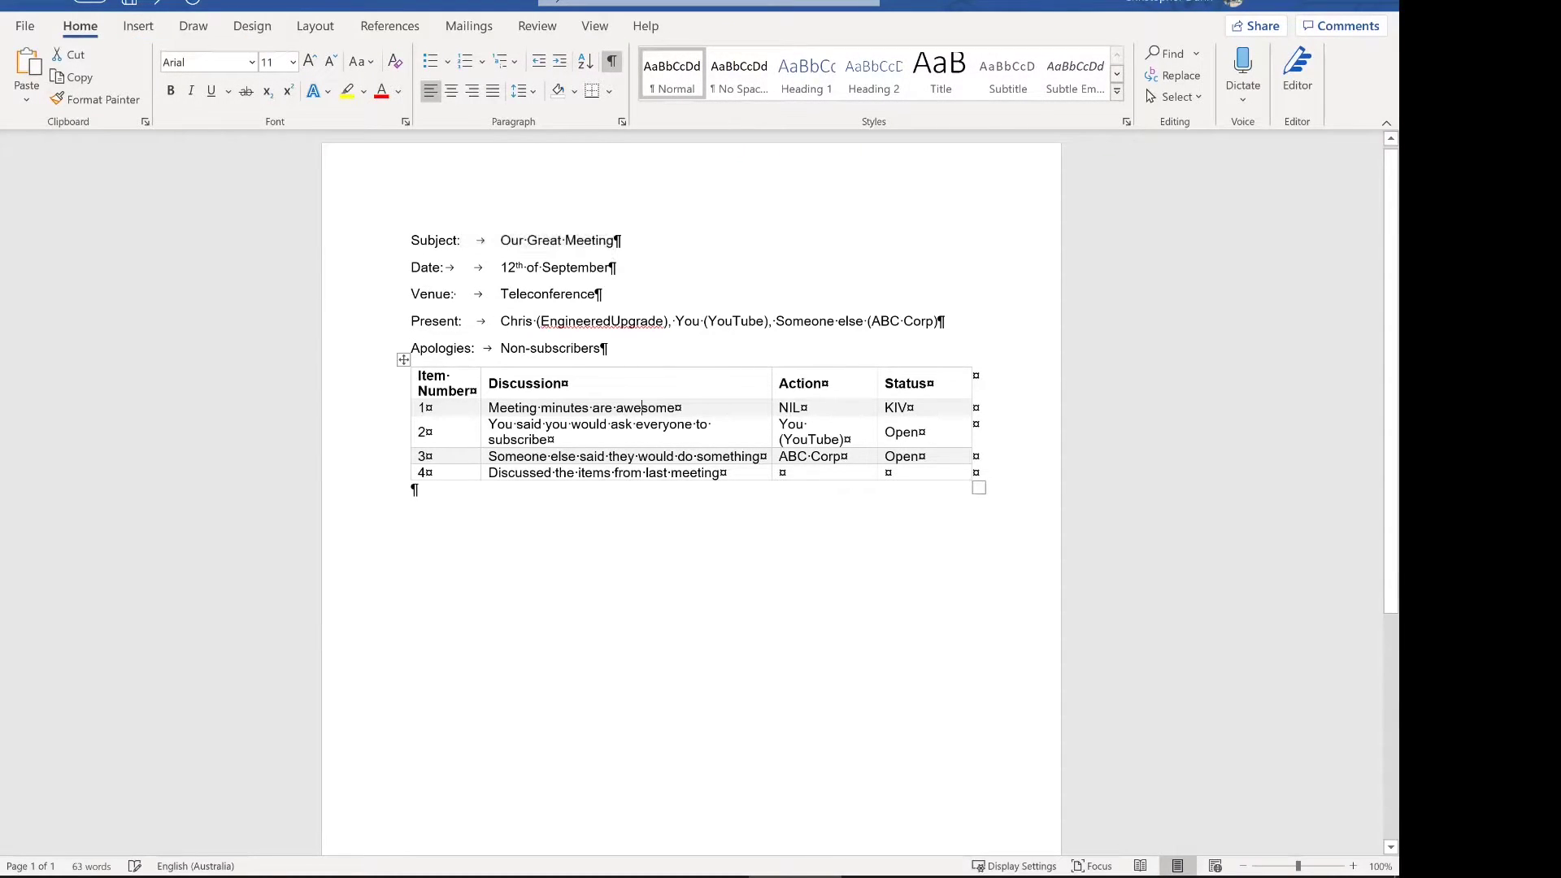
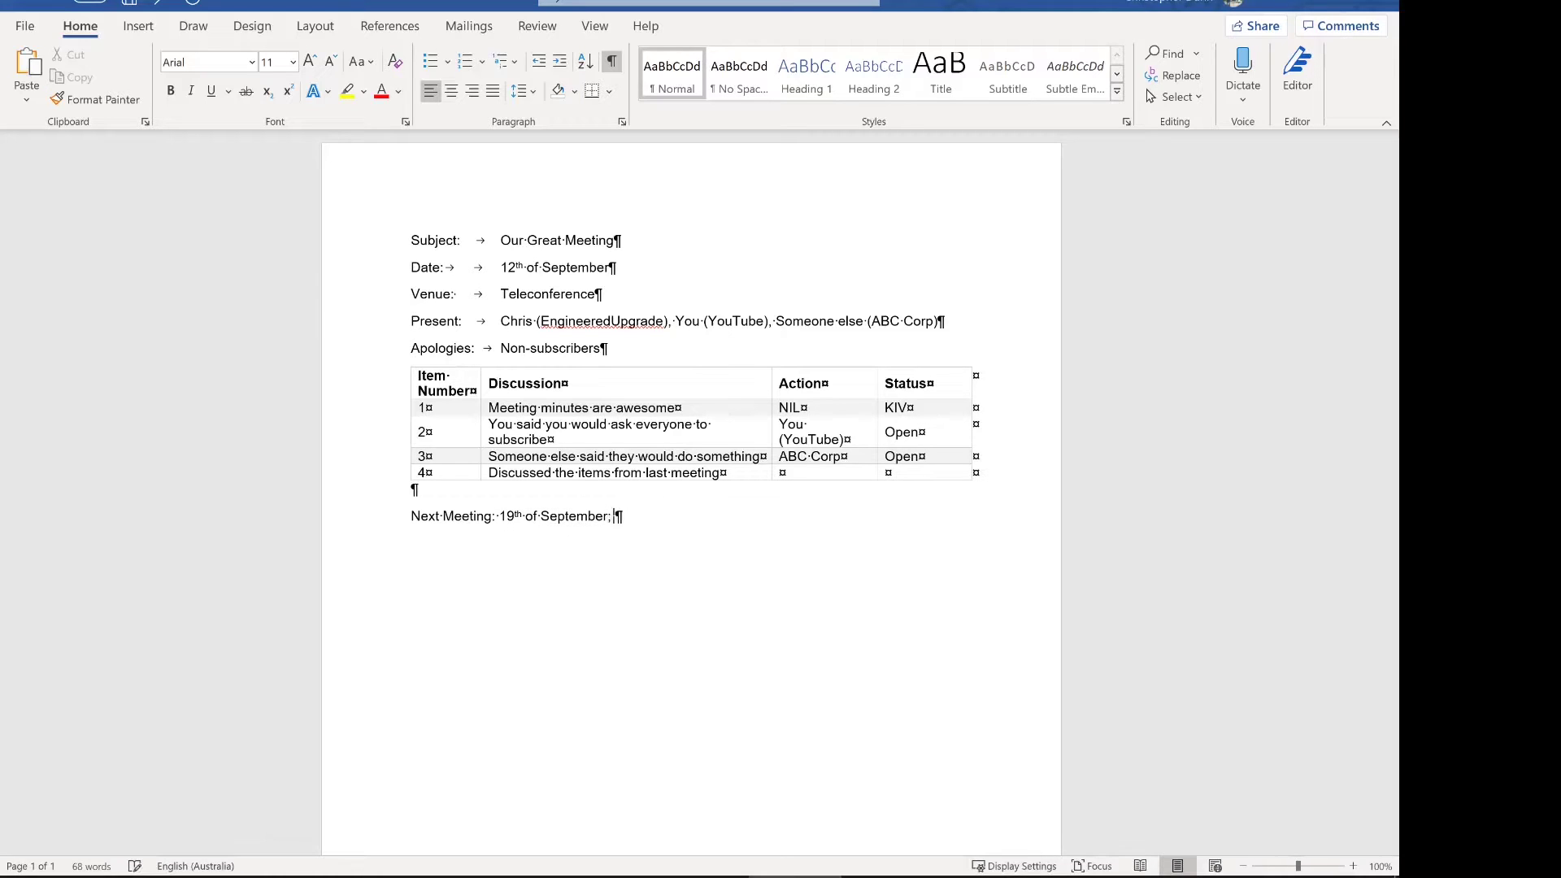
# - Continue the Next Meeting line after the date with "; time"
pyautogui.write('; time')
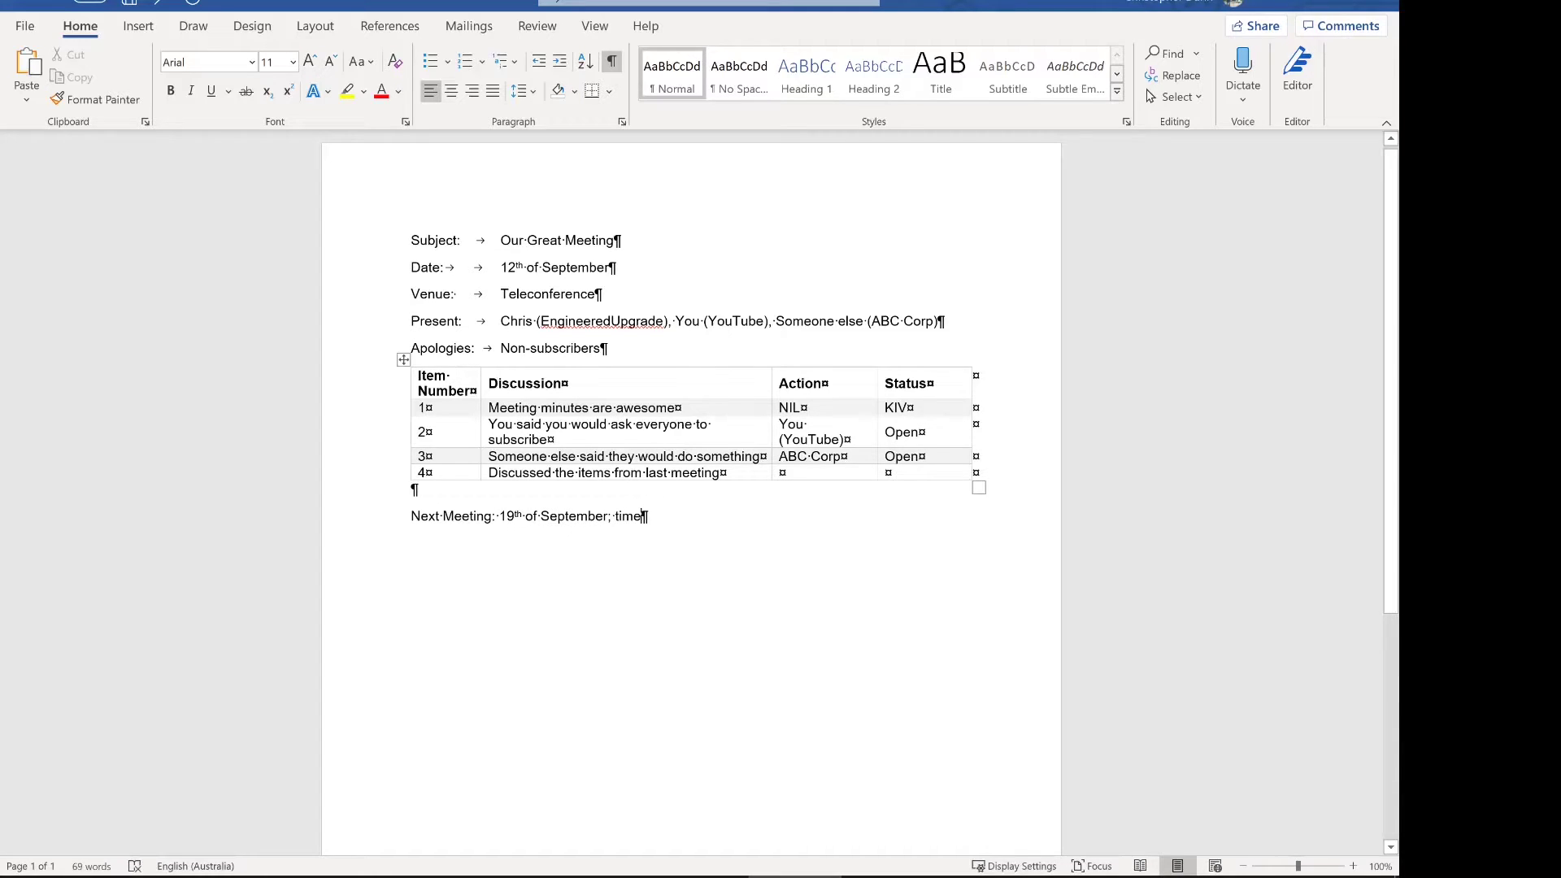
# - Add a Time line with "1000 – 1100hrs" below the Date line, lined up with the other meeting details
pyautogui.click(616, 268)
pyautogui.press('Return')
pyautogui.write('Time:')
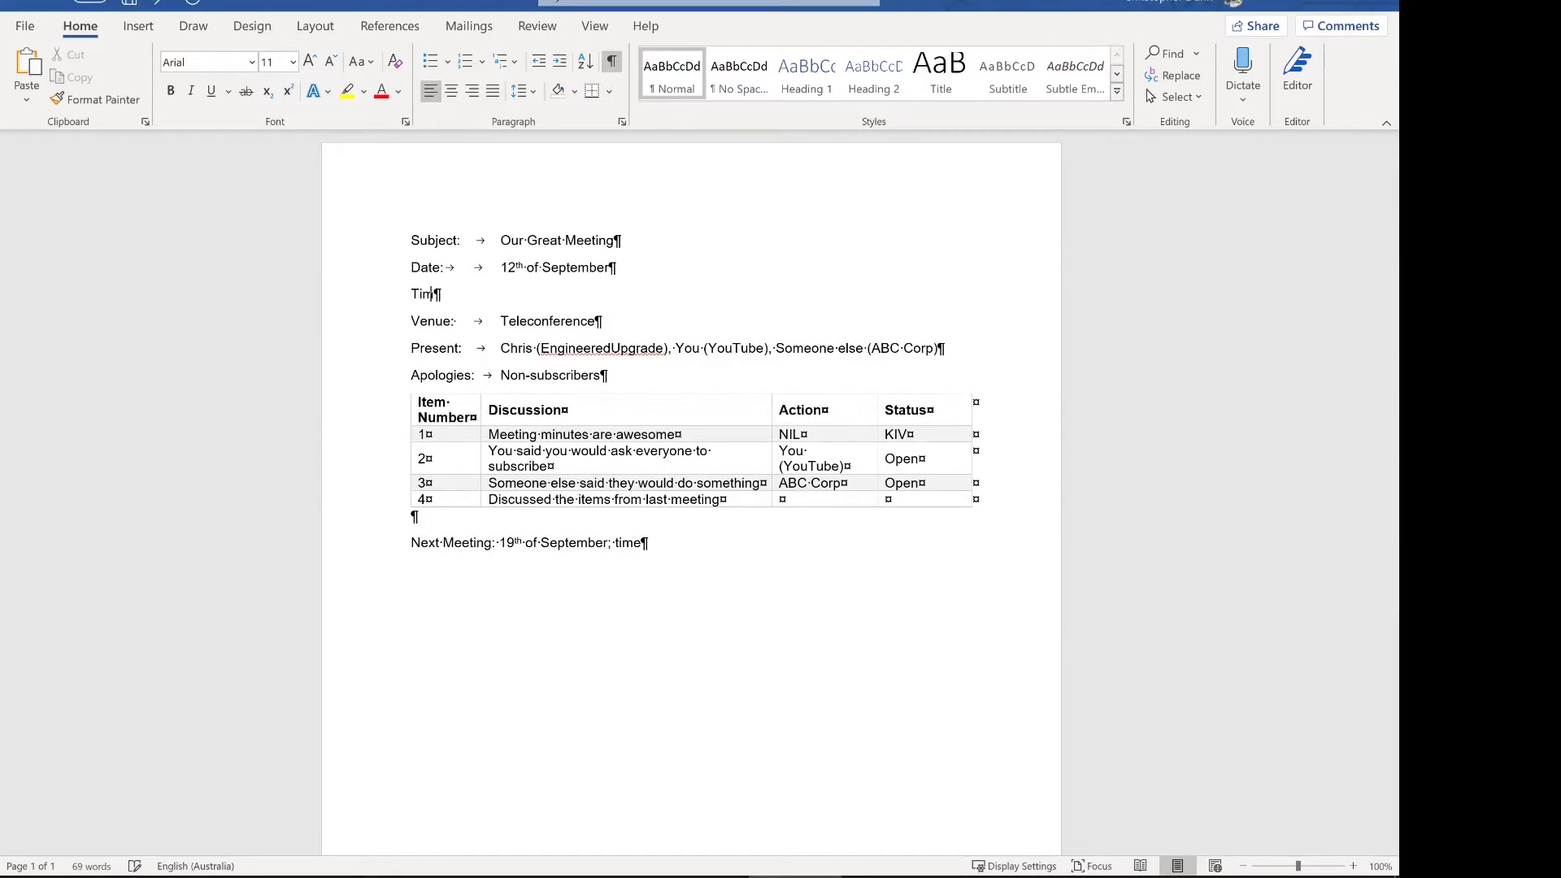
pyautogui.press('Tab')
pyautogui.press('Tab')
pyautogui.write('100')
pyautogui.write('0hrs - ')
pyautogui.write('1100')
pyautogui.press('BackSpace')
pyautogui.press('BackSpace')
pyautogui.press('BackSpace')
pyautogui.press('BackSpace')
pyautogui.press('BackSpace')
pyautogui.press('BackSpace')
pyautogui.press('BackSpace')
pyautogui.press('BackSpace')
pyautogui.press('BackSpace')
pyautogui.press('BackSpace')
pyautogui.write('- 1100h')
pyautogui.write('rs')
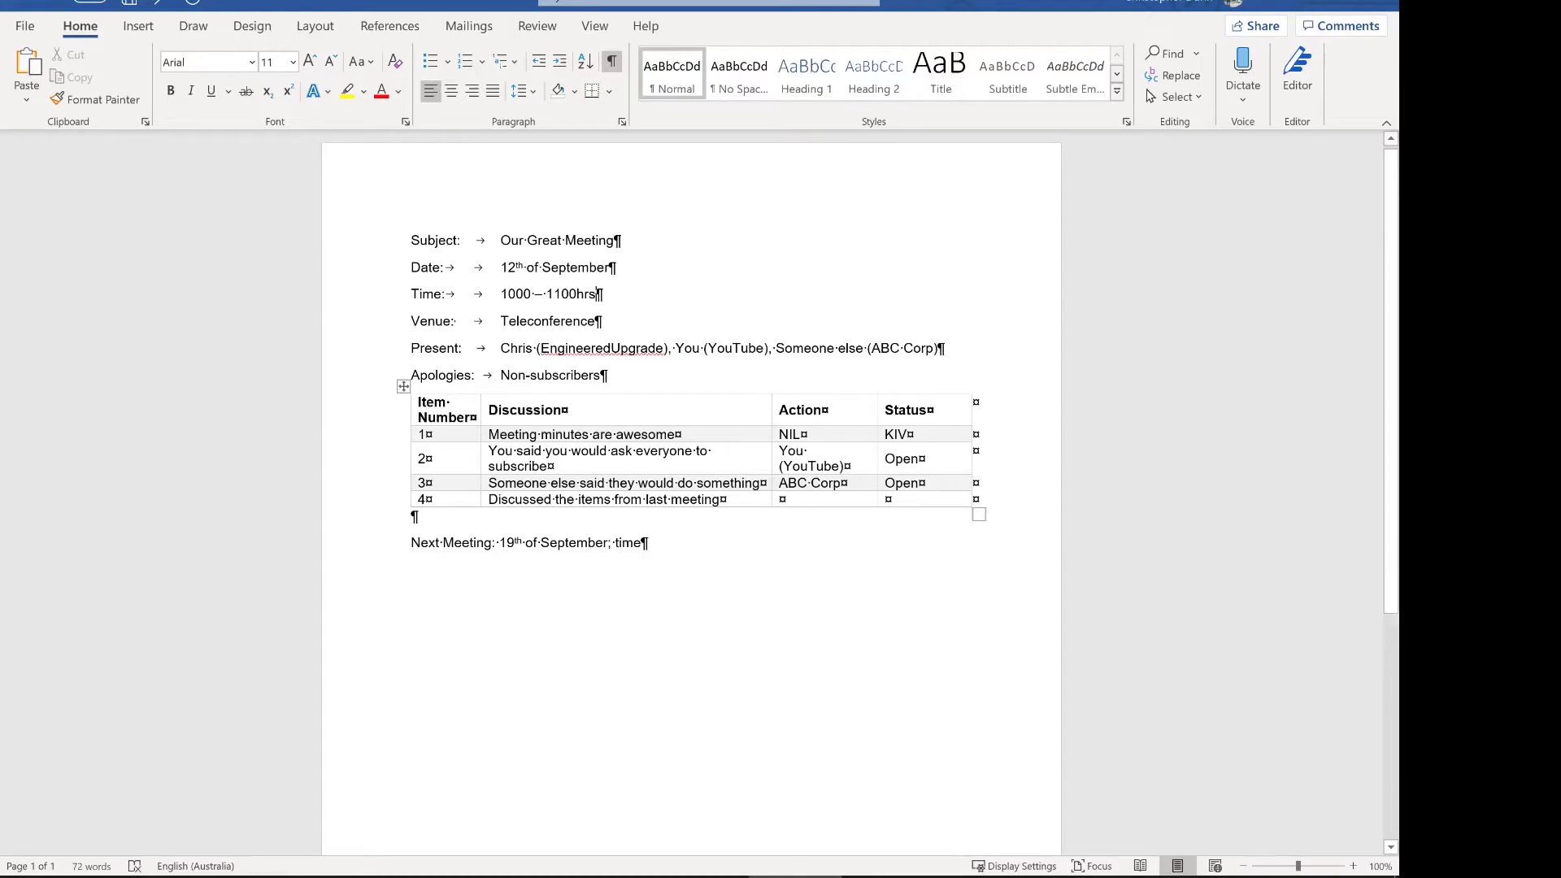
# - Replace "time" in the Next Meeting line with "Time: 1000-1100hrs; Venue: Teleconference"
pyautogui.press('BackSpace')
pyautogui.press('BackSpace')
pyautogui.press('BackSpace')
pyautogui.press('BackSpace')
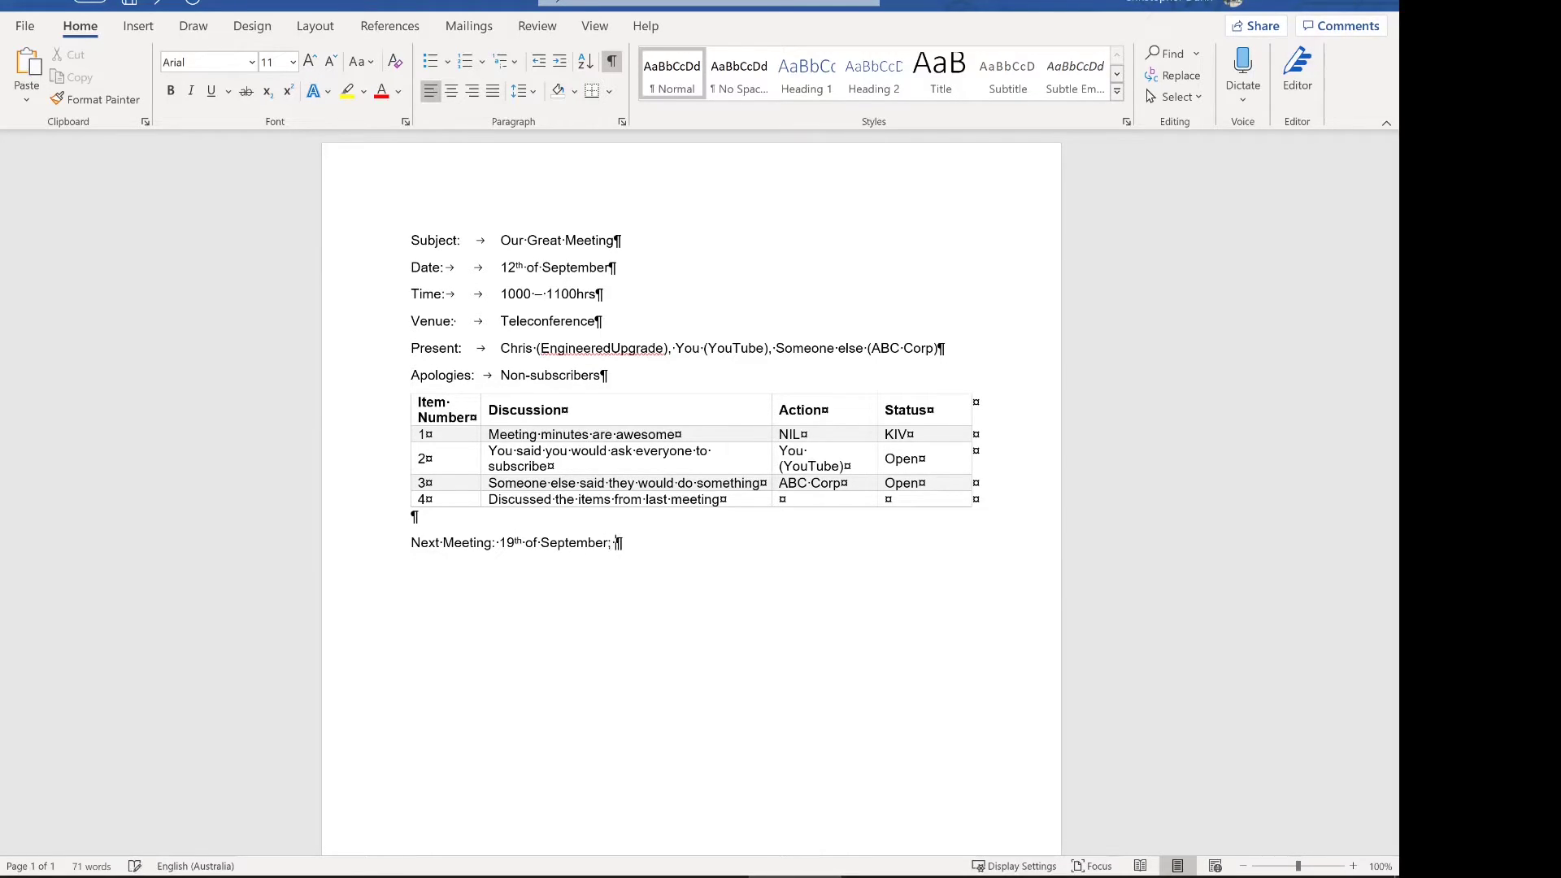
pyautogui.write('ti')
pyautogui.write('Time: 10000-1100hrs; Venue')
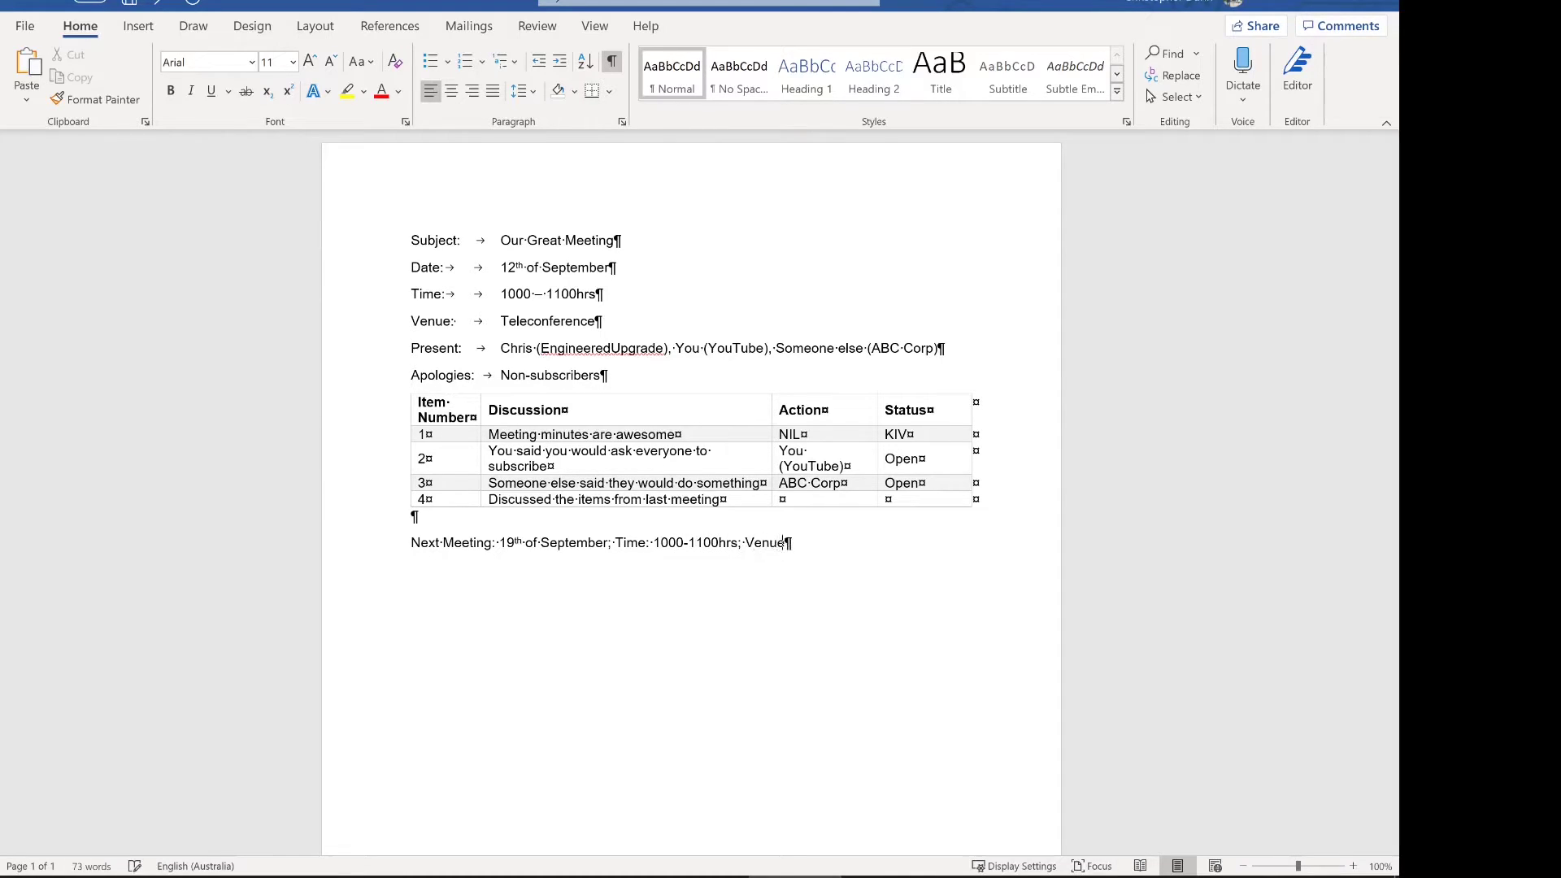
pyautogui.write(': Teleconference')
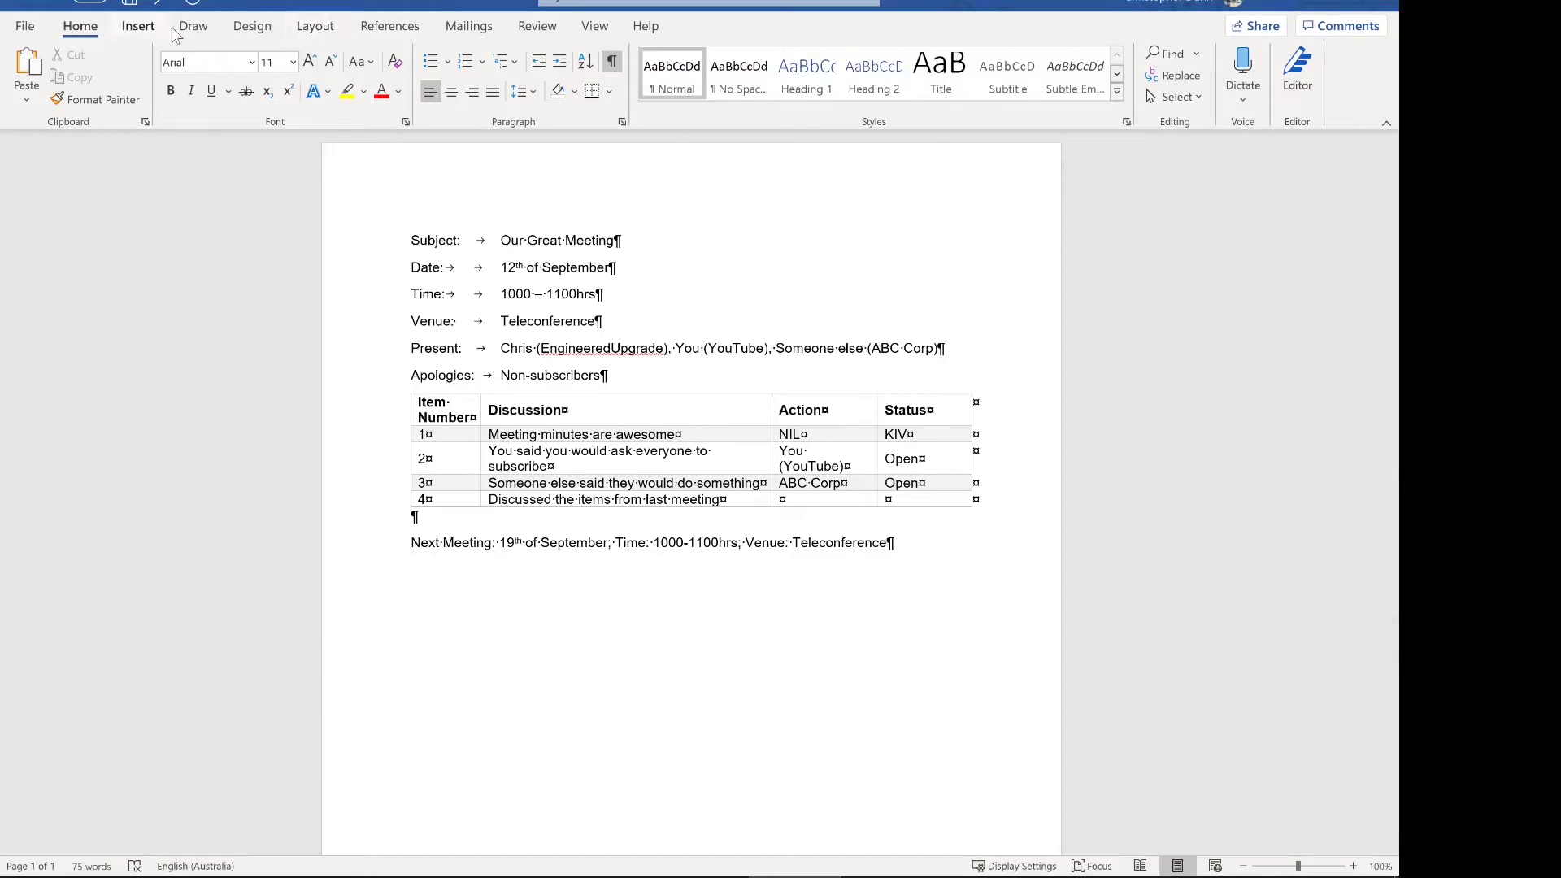
# - Open the page header and add "Engineered Upgrade" using a right alignment tab relative to the margin
pyautogui.click(316, 27)
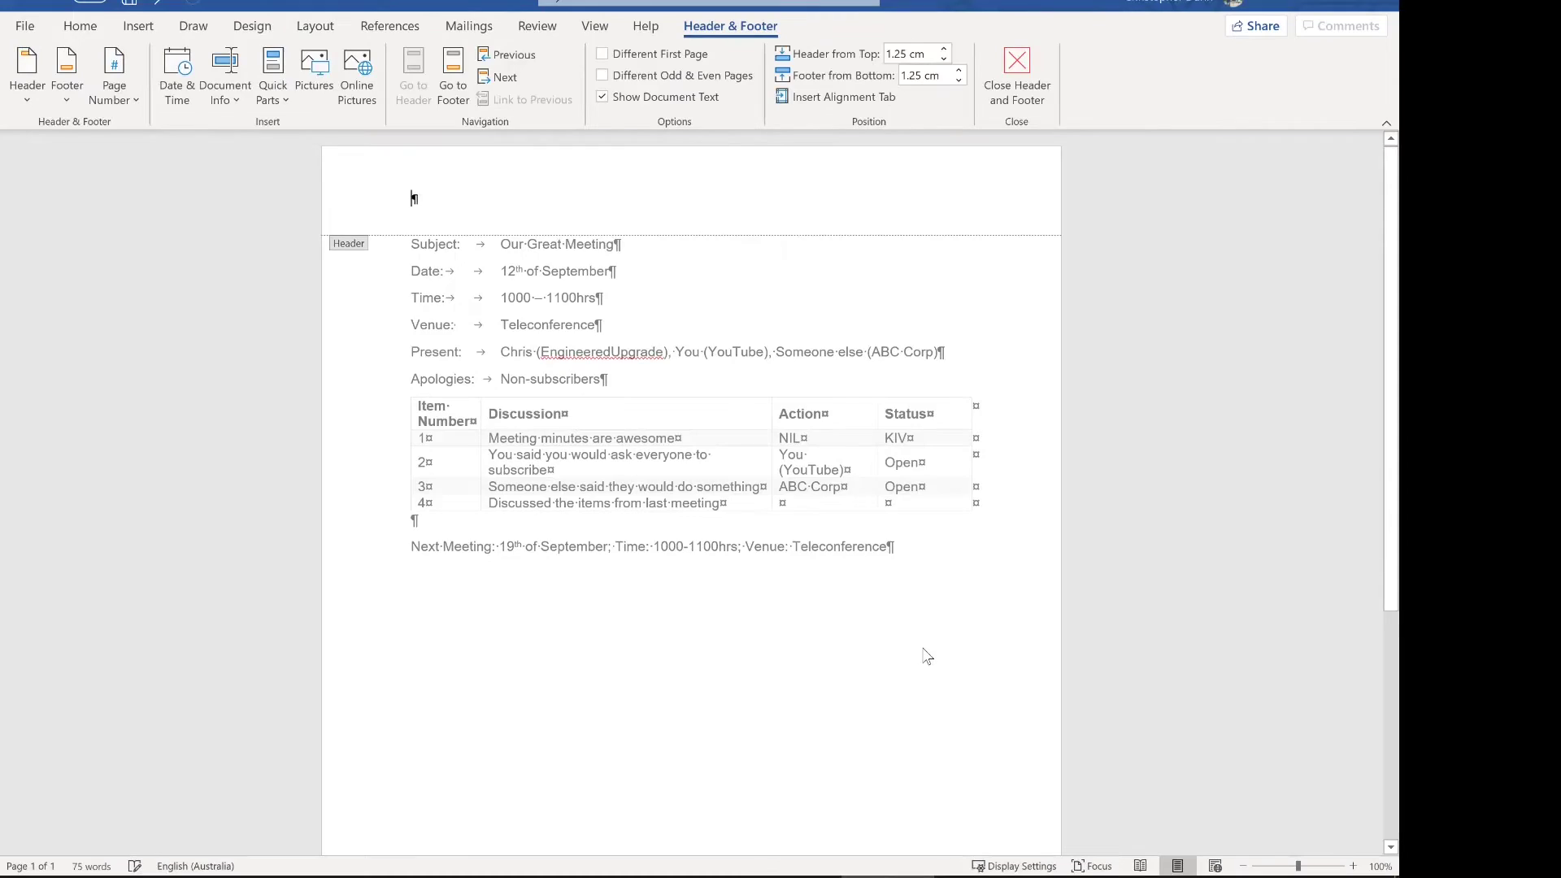
pyautogui.click(846, 97)
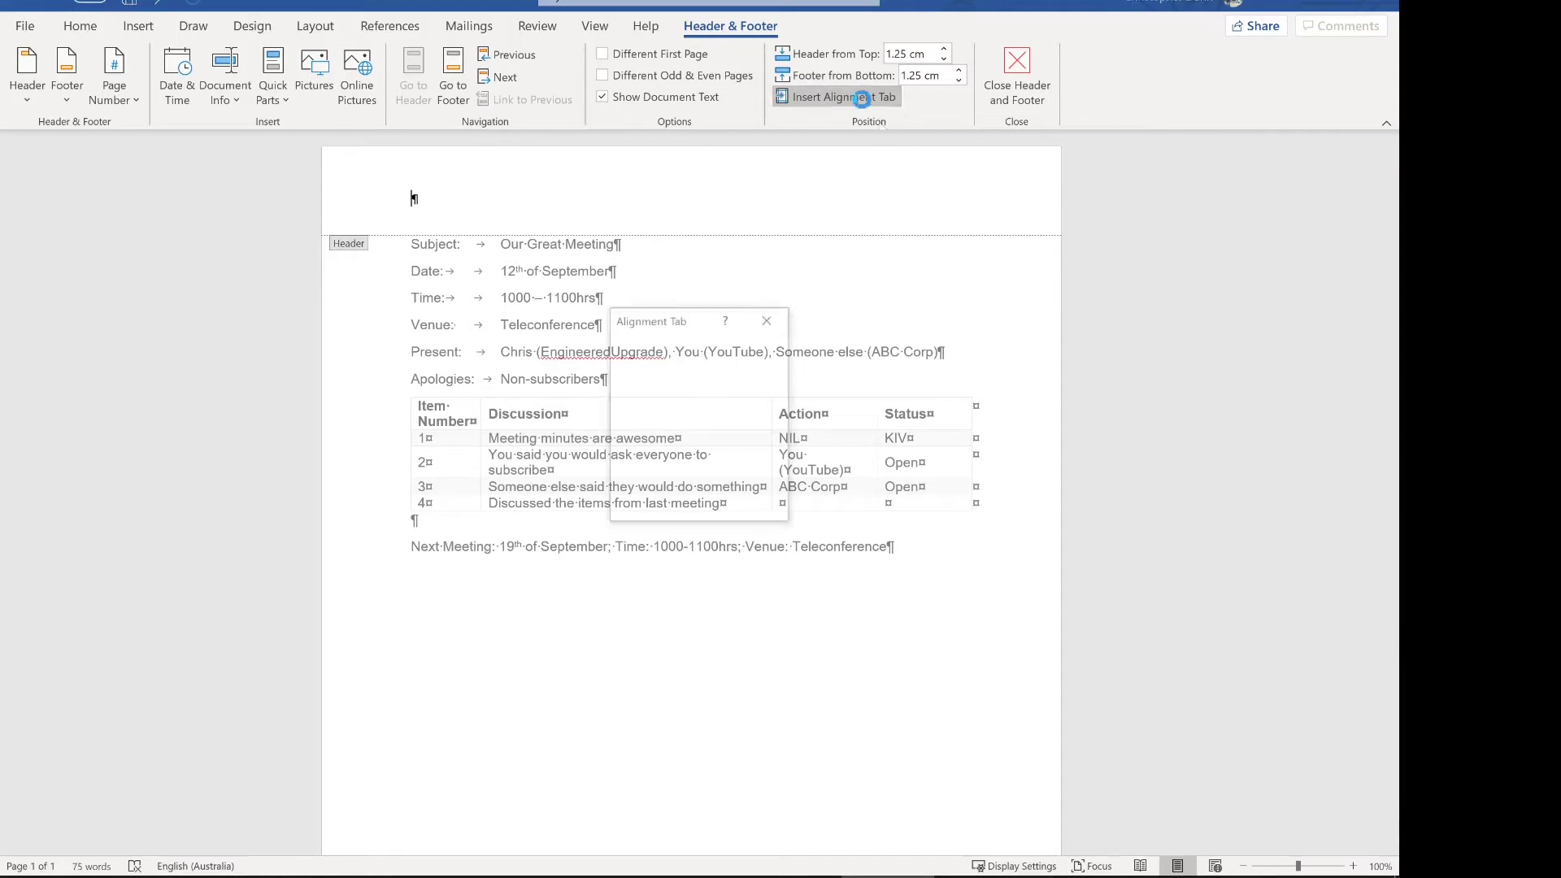
pyautogui.click(751, 371)
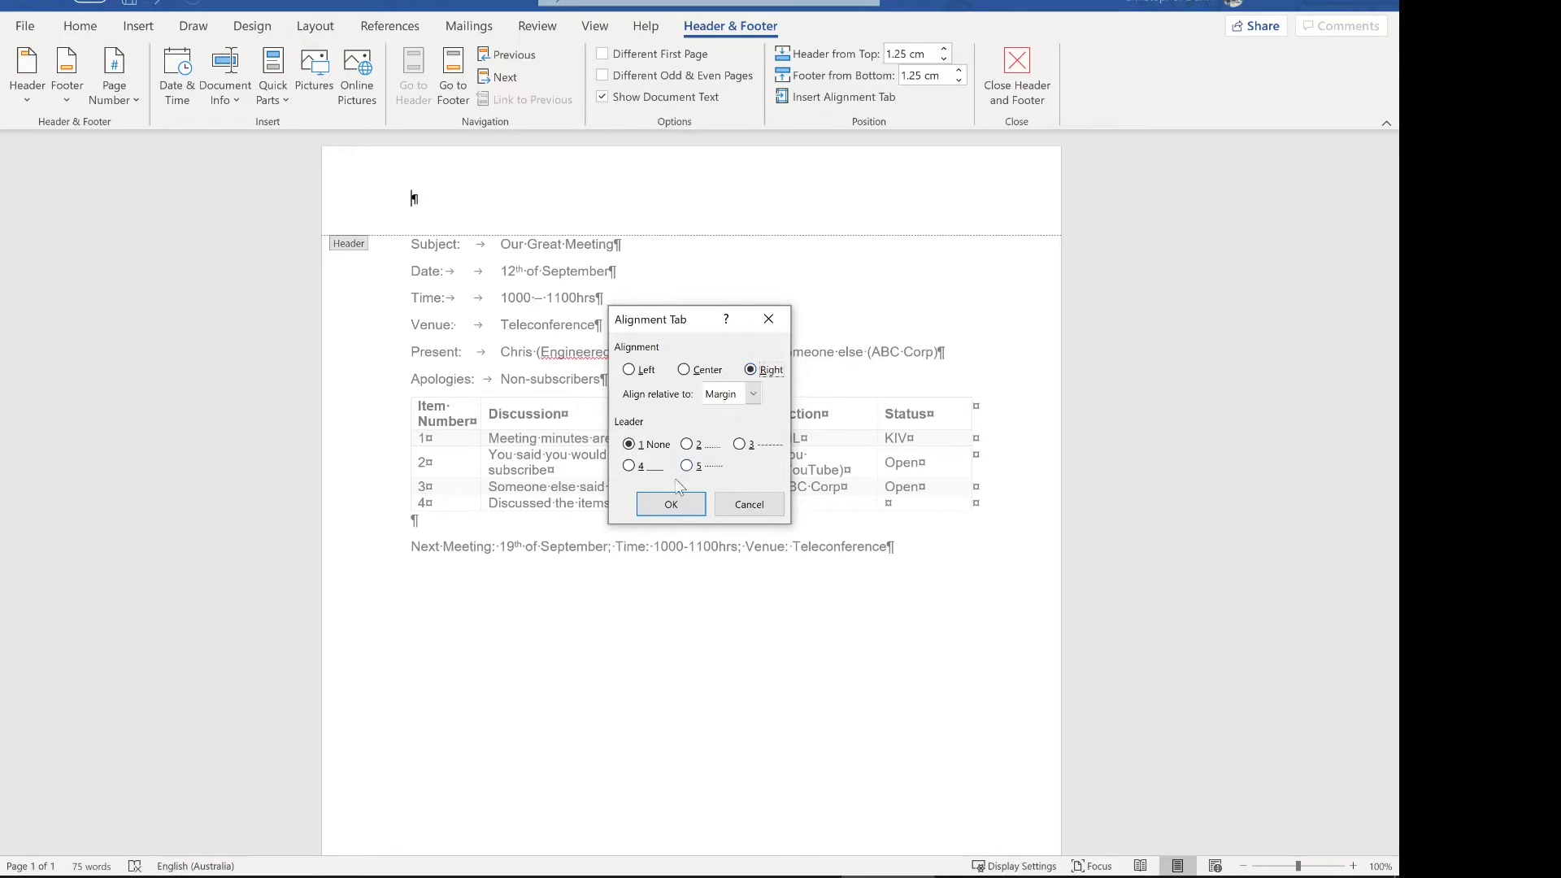
pyautogui.click(671, 506)
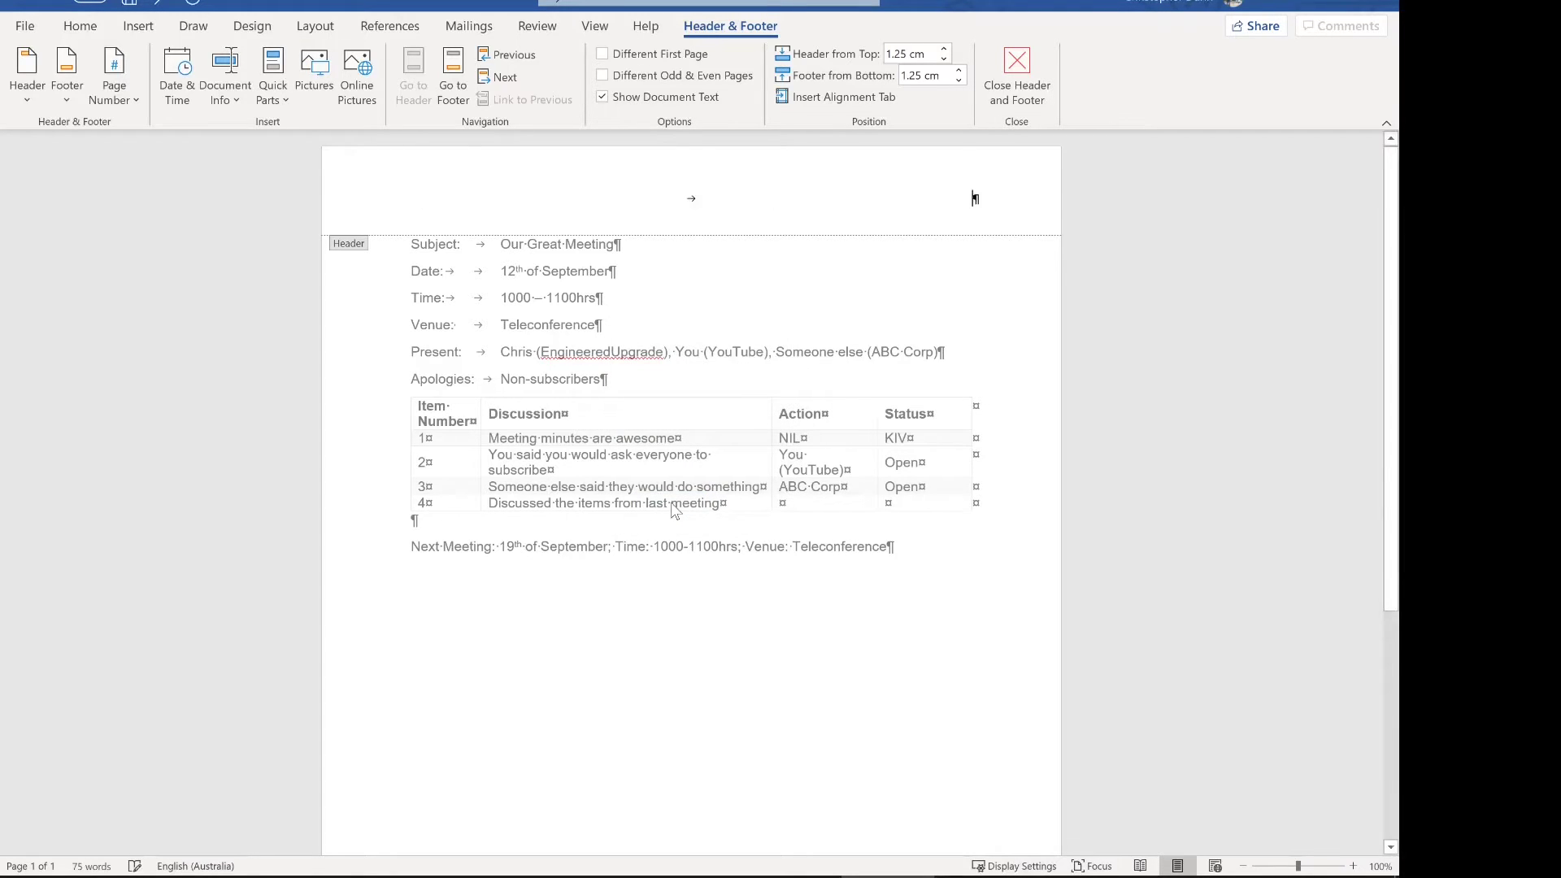
pyautogui.write('Engineered Upg')
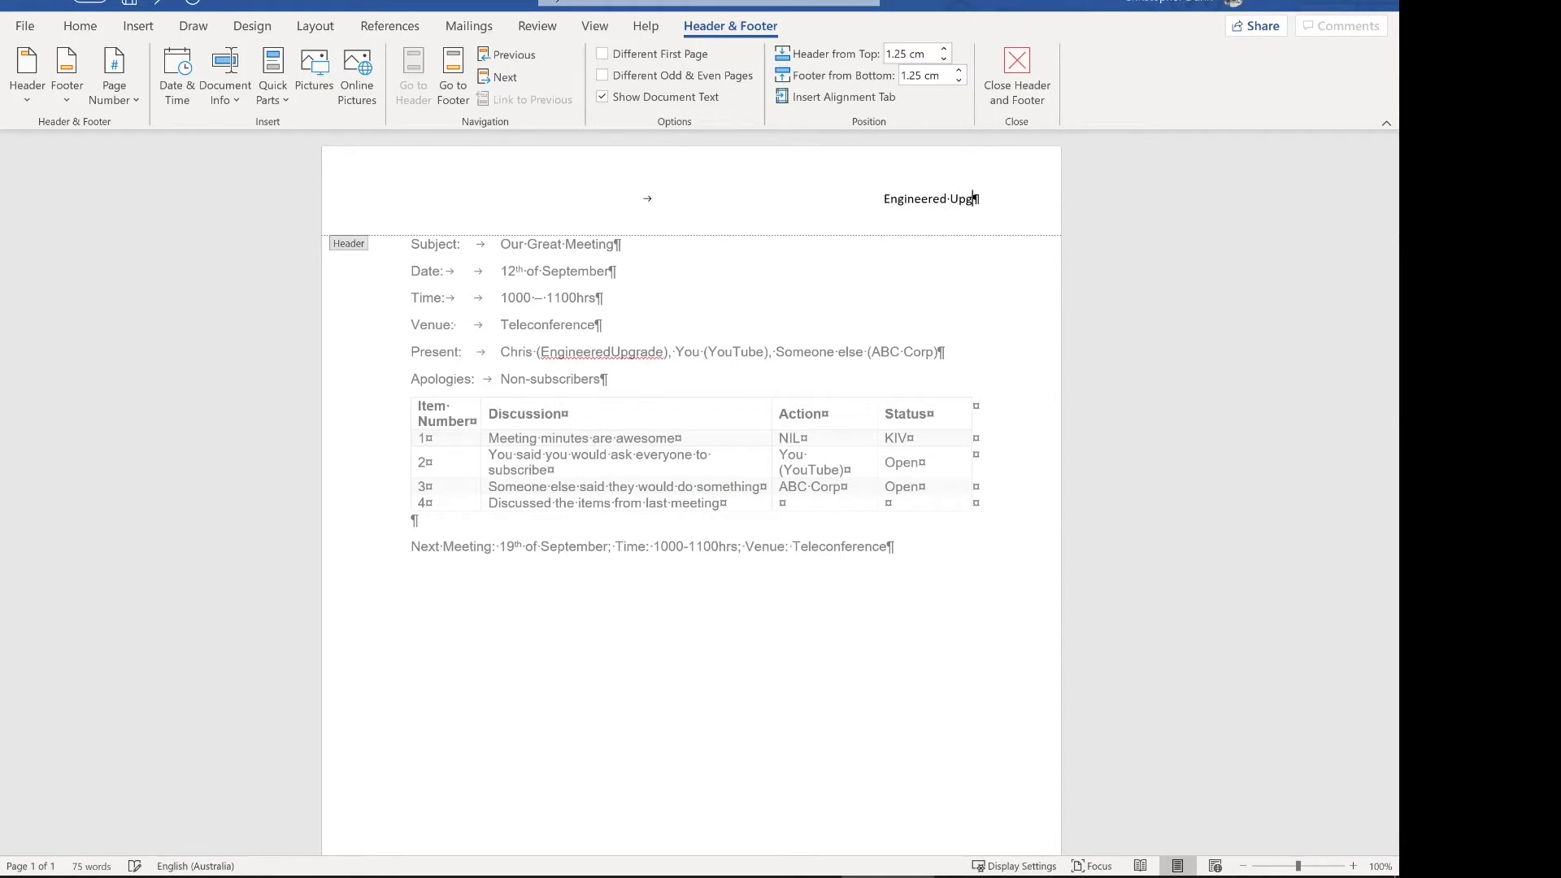
pyautogui.write('rade')
# - Add a second header line reading "Meeting Minutes" with a right alignment tab
pyautogui.press('BackSpace')
pyautogui.click(883, 91)
pyautogui.click(767, 373)
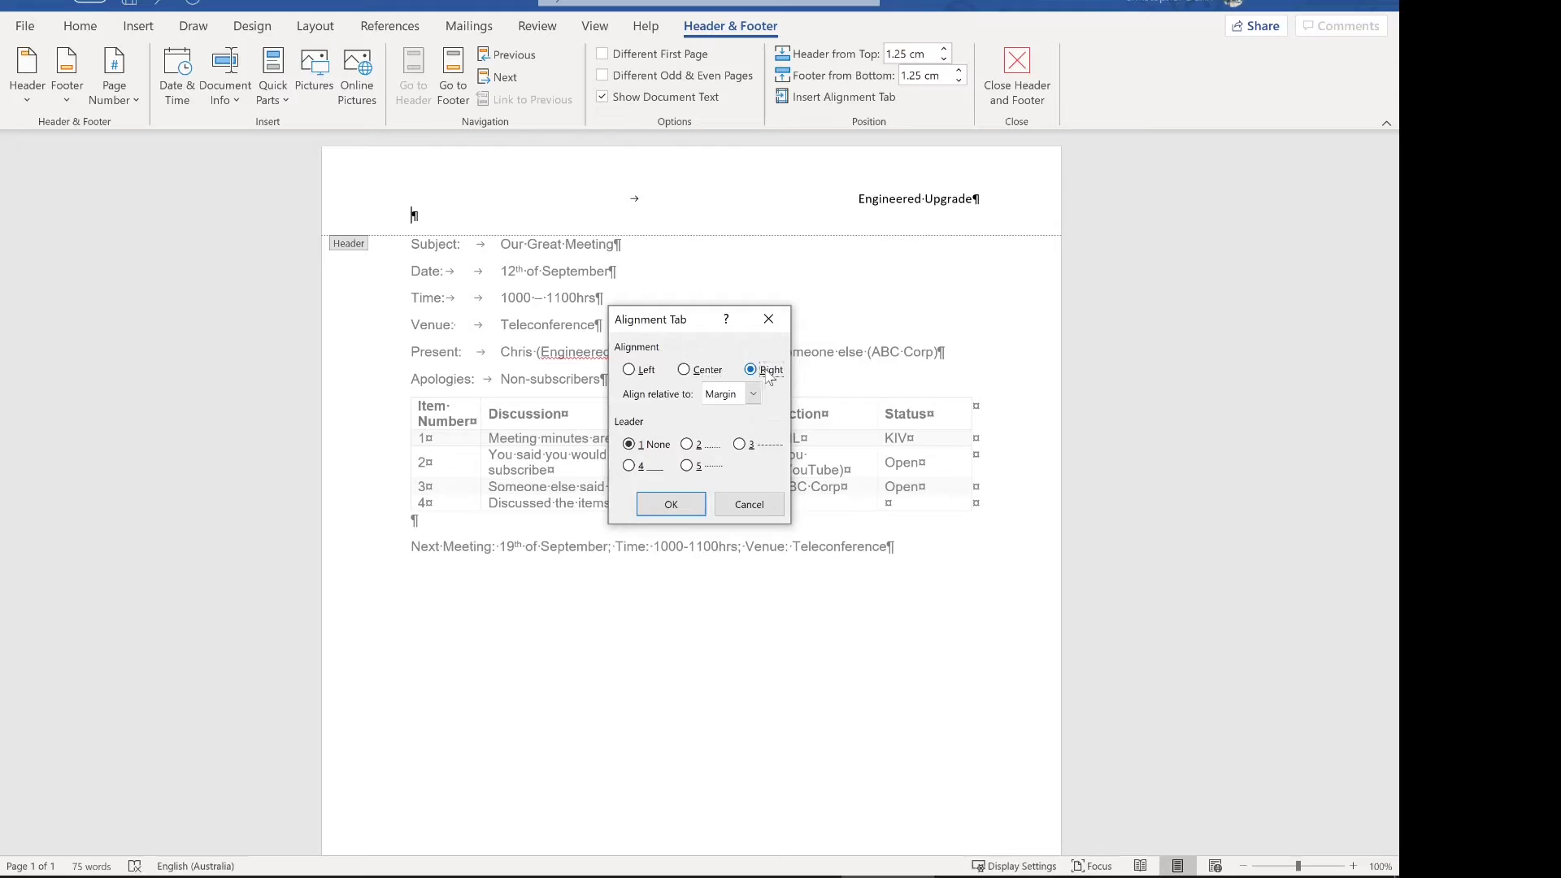
pyautogui.click(671, 505)
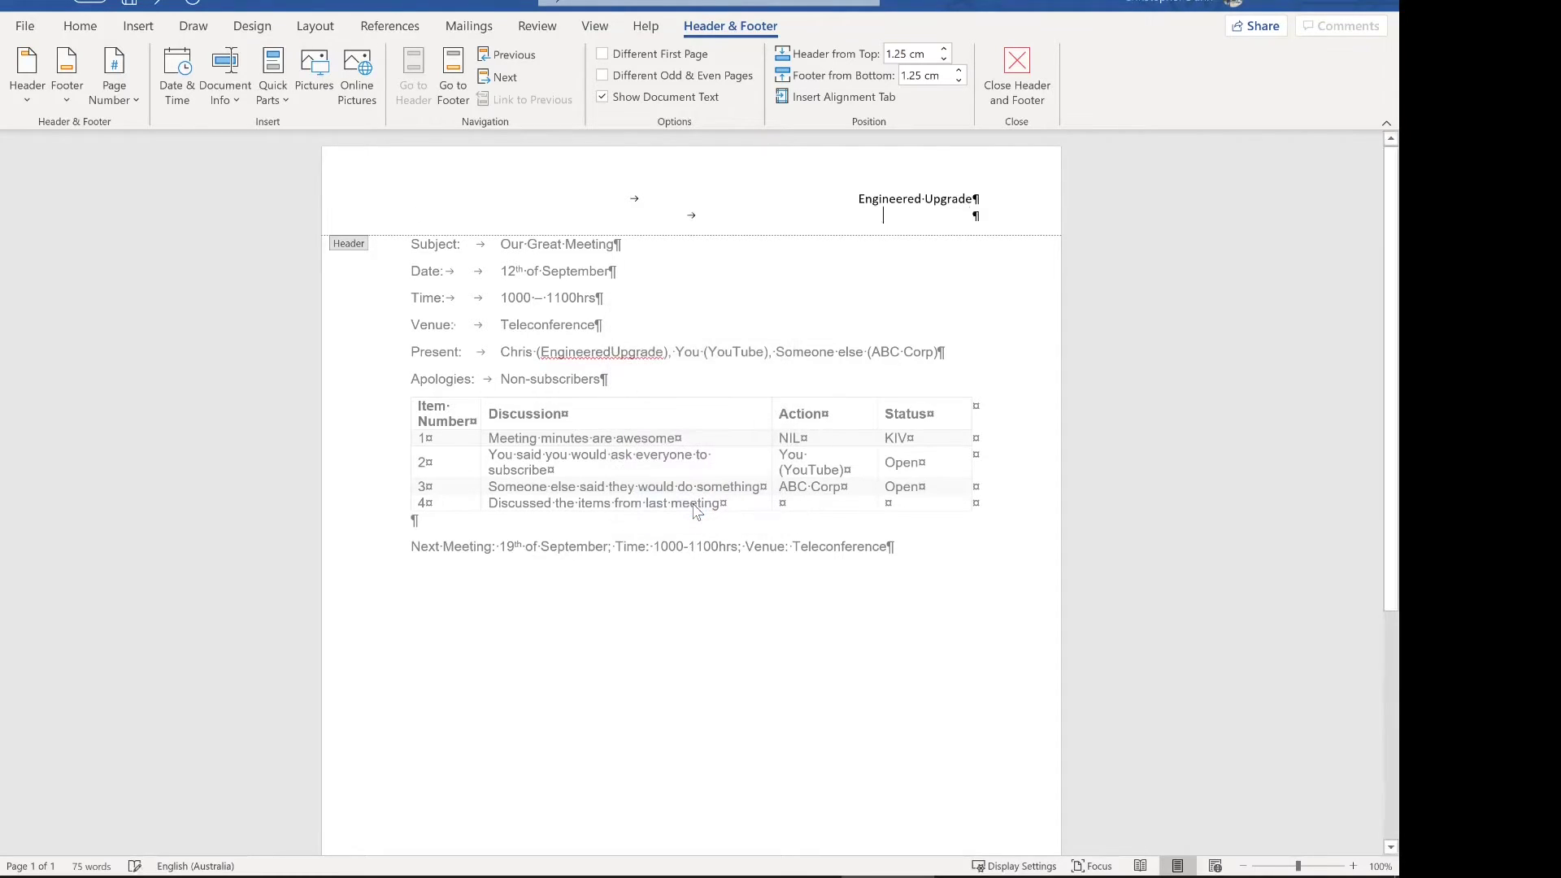
pyautogui.write('Meeting Minutes')
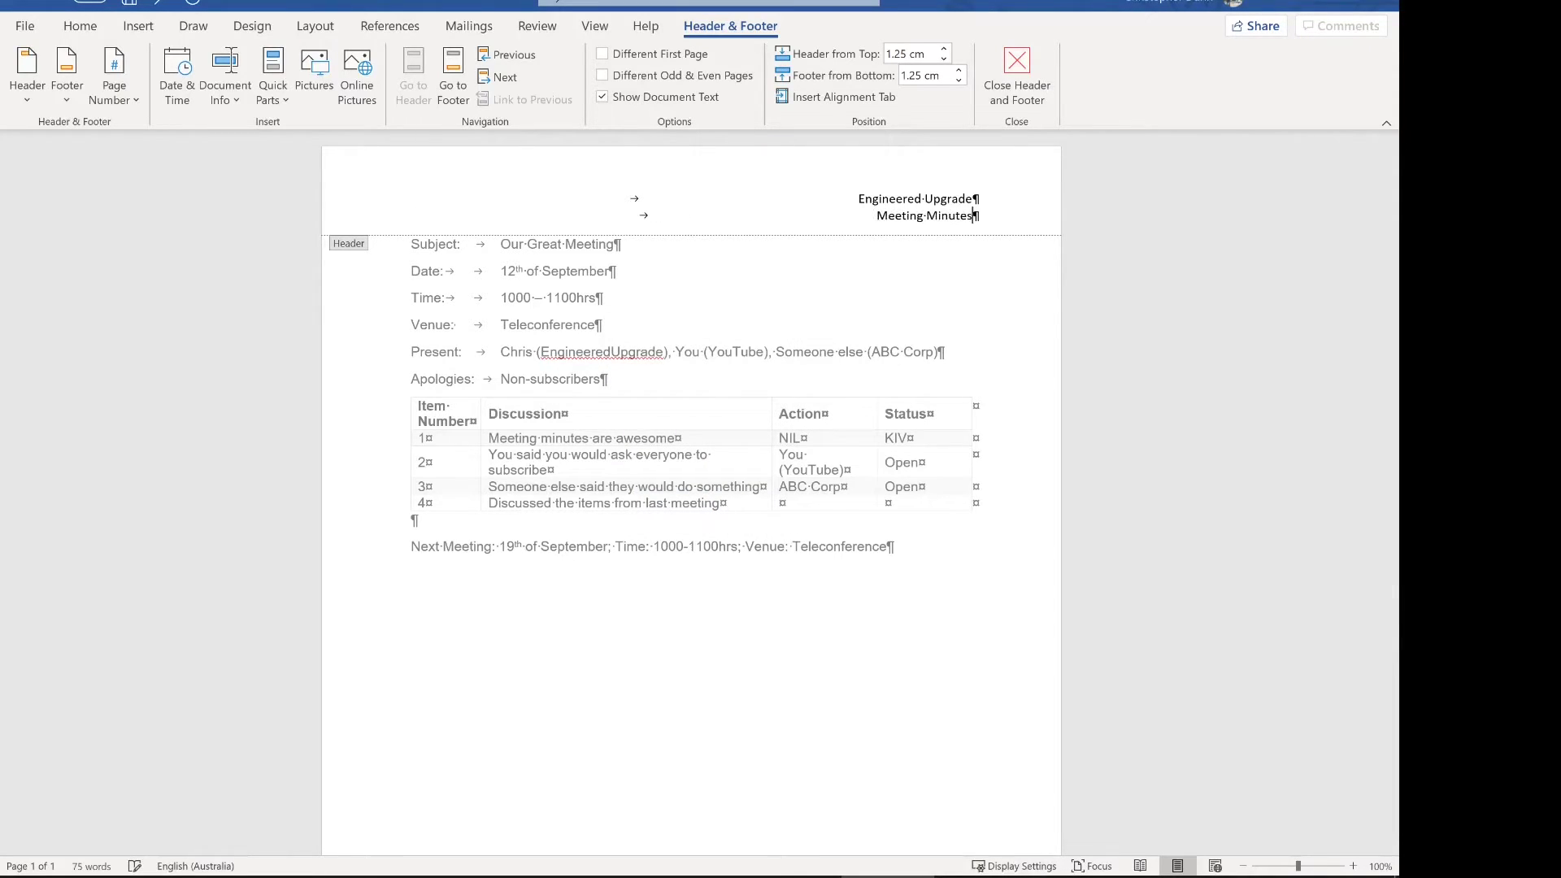
# - Add a third right-aligned header line reading "Confidential" and return to the document body
pyautogui.press('Return')
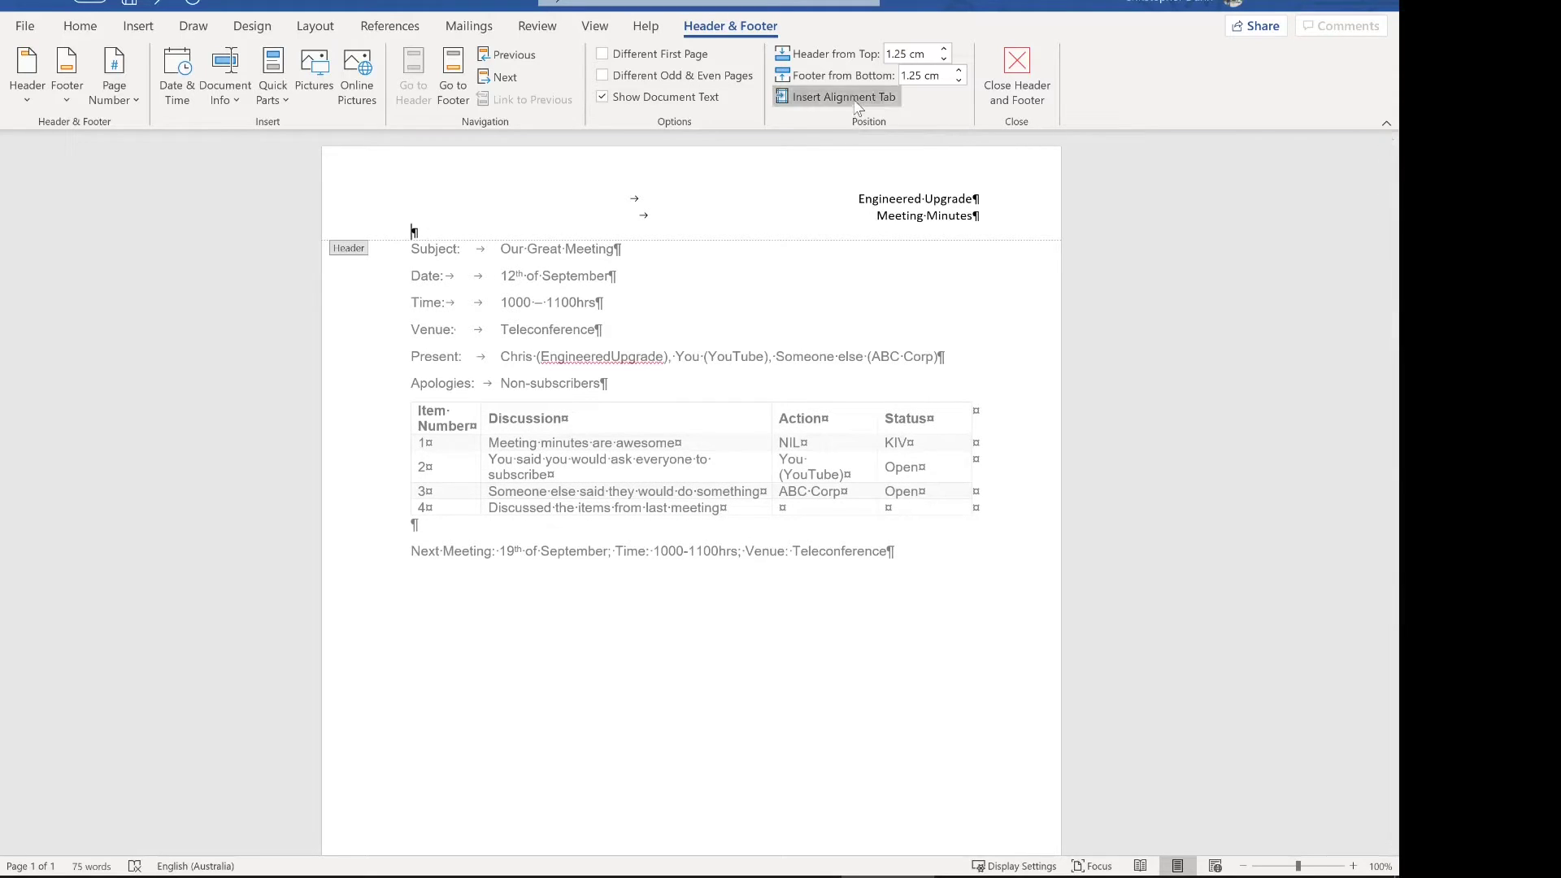
pyautogui.click(846, 97)
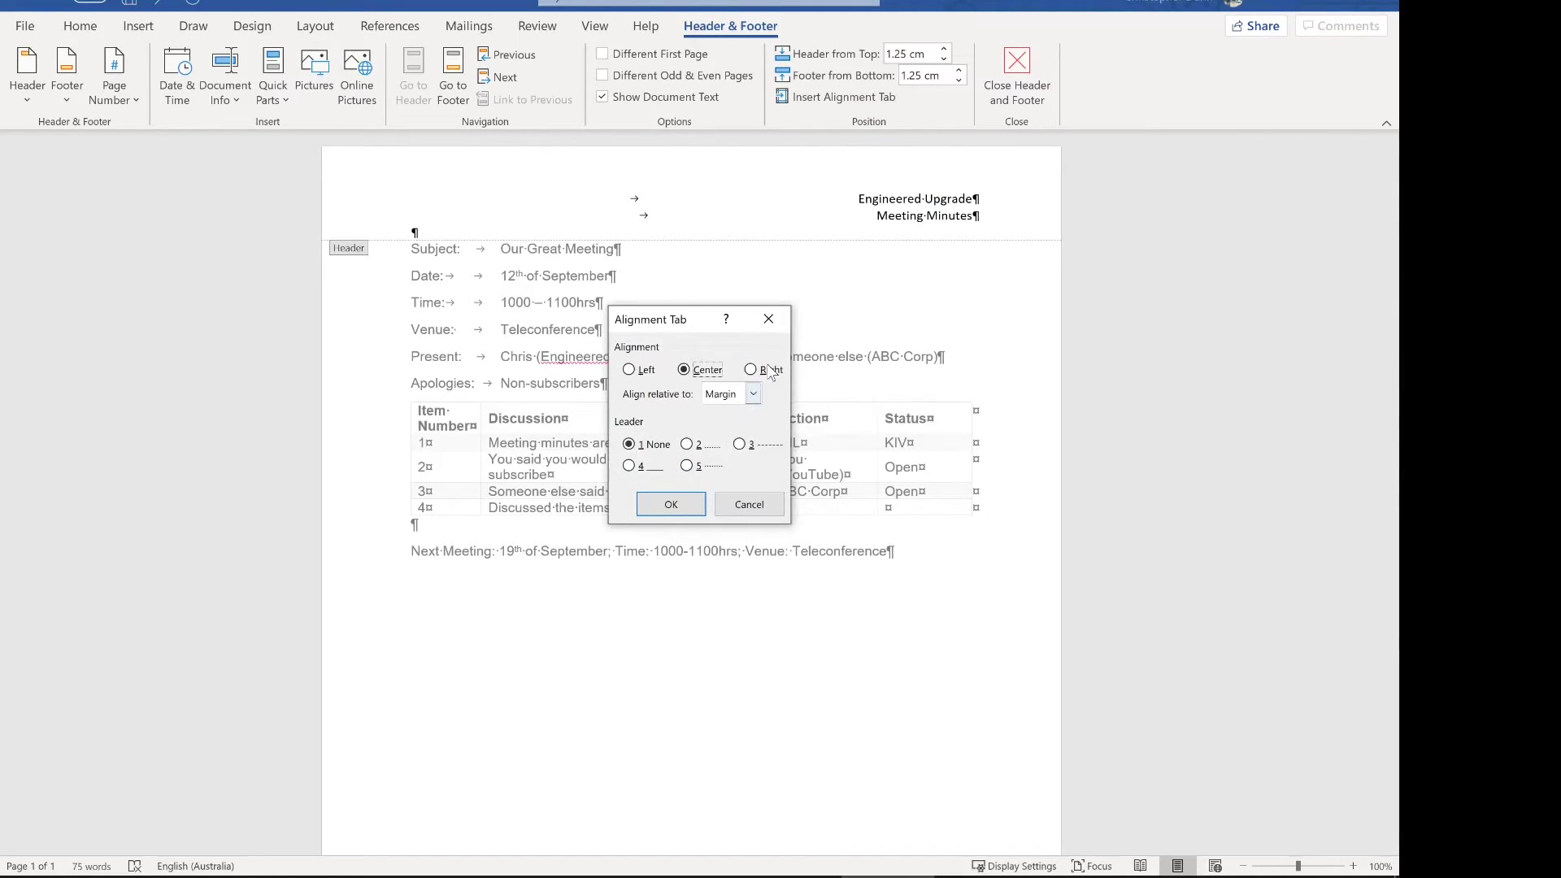
pyautogui.click(751, 370)
pyautogui.click(670, 504)
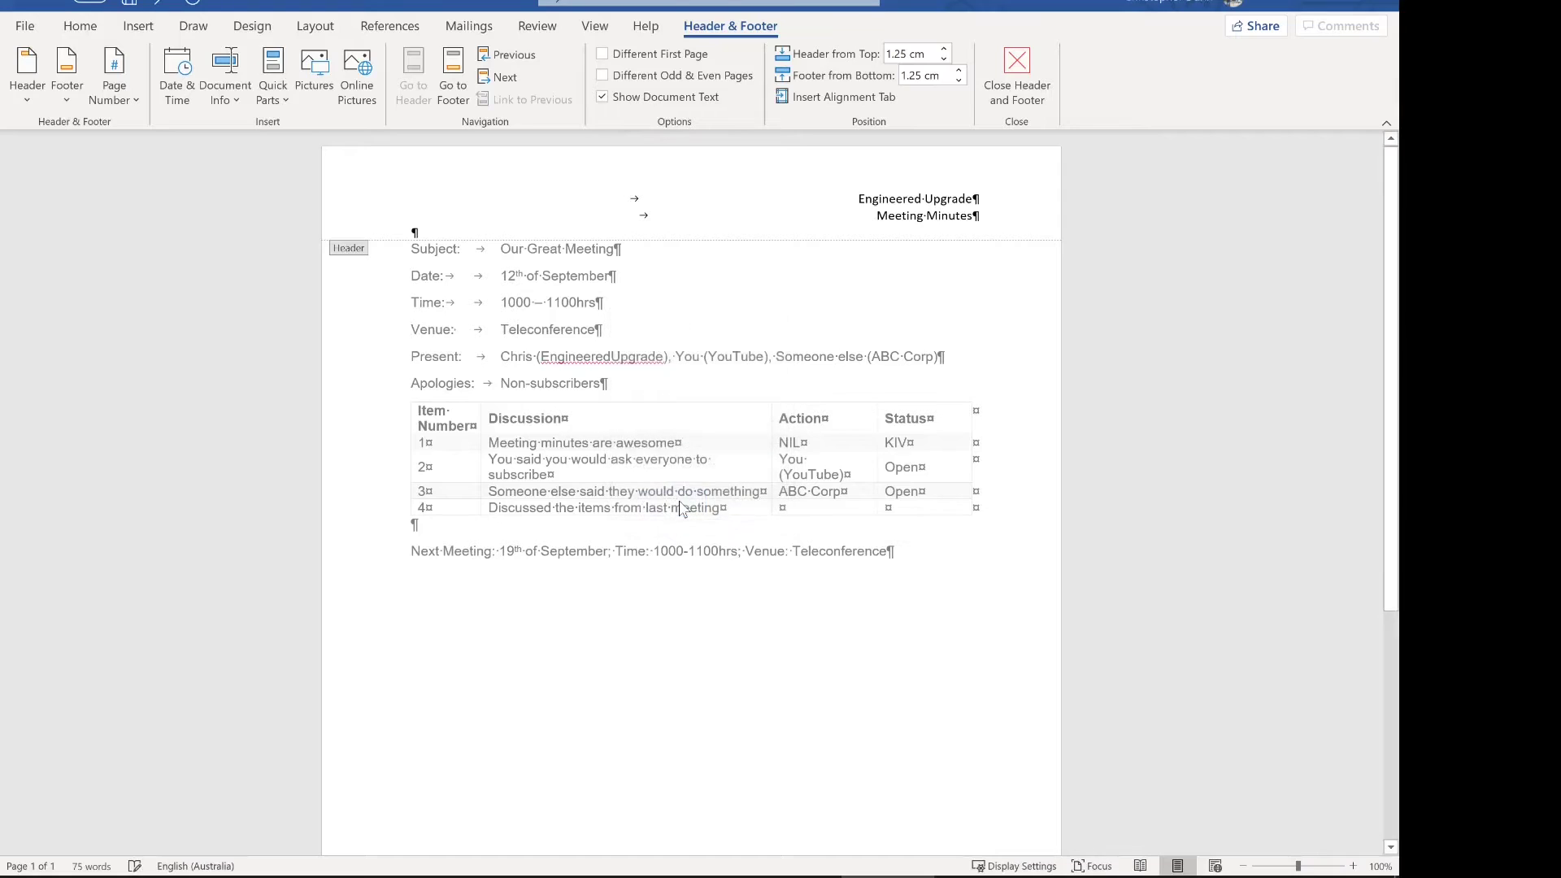
pyautogui.write('Confidential')
pyautogui.doubleClick(598, 302)
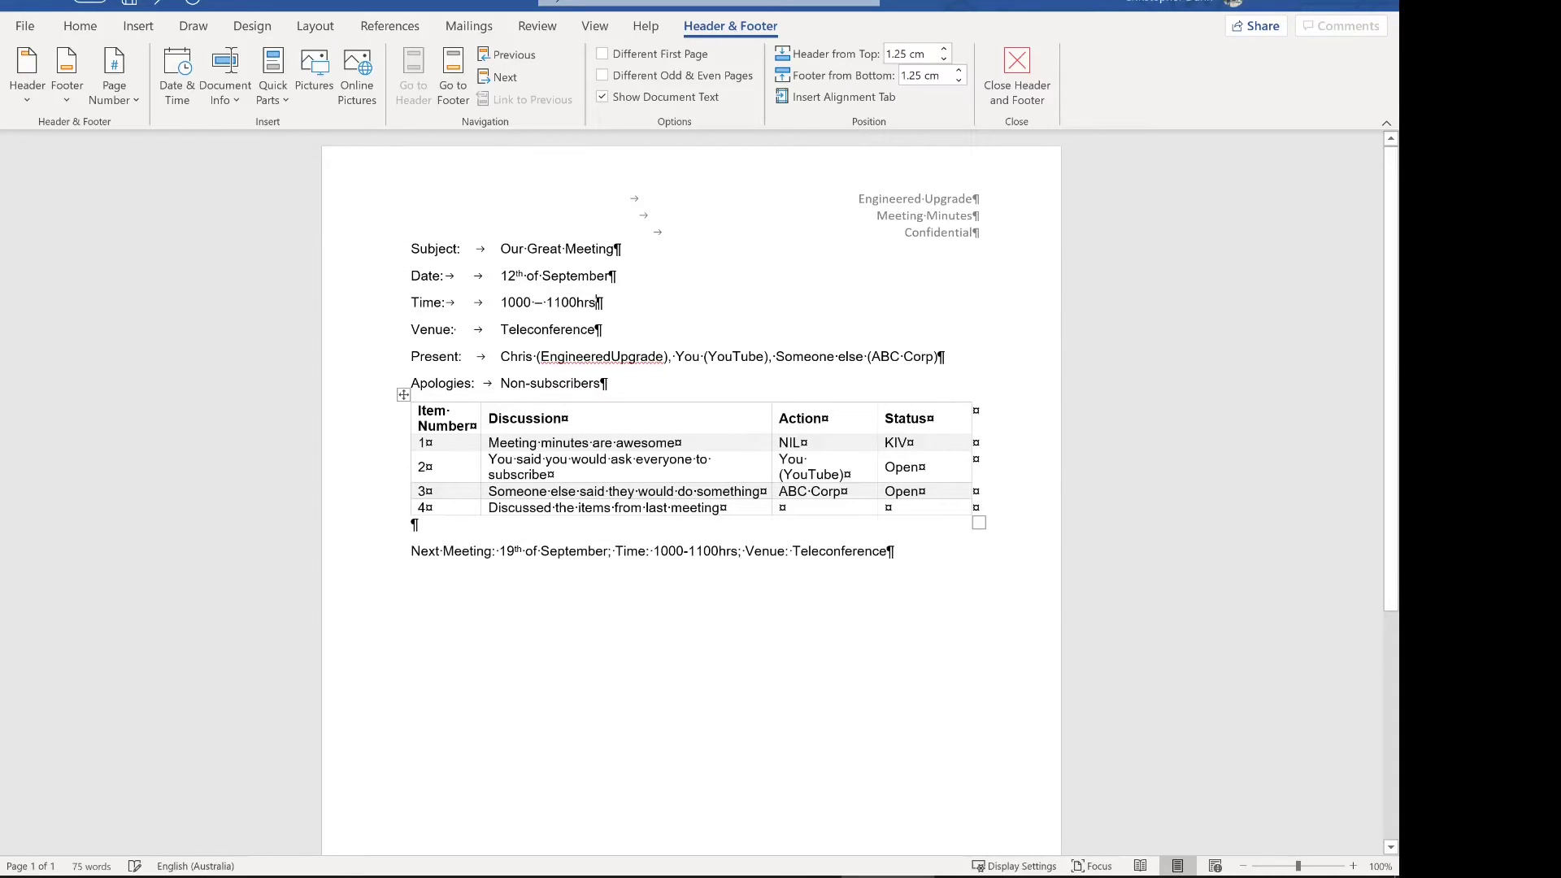
# - Reopen the page header and add an empty line below "Confidential"
pyautogui.scroll(-7, 598, 302)
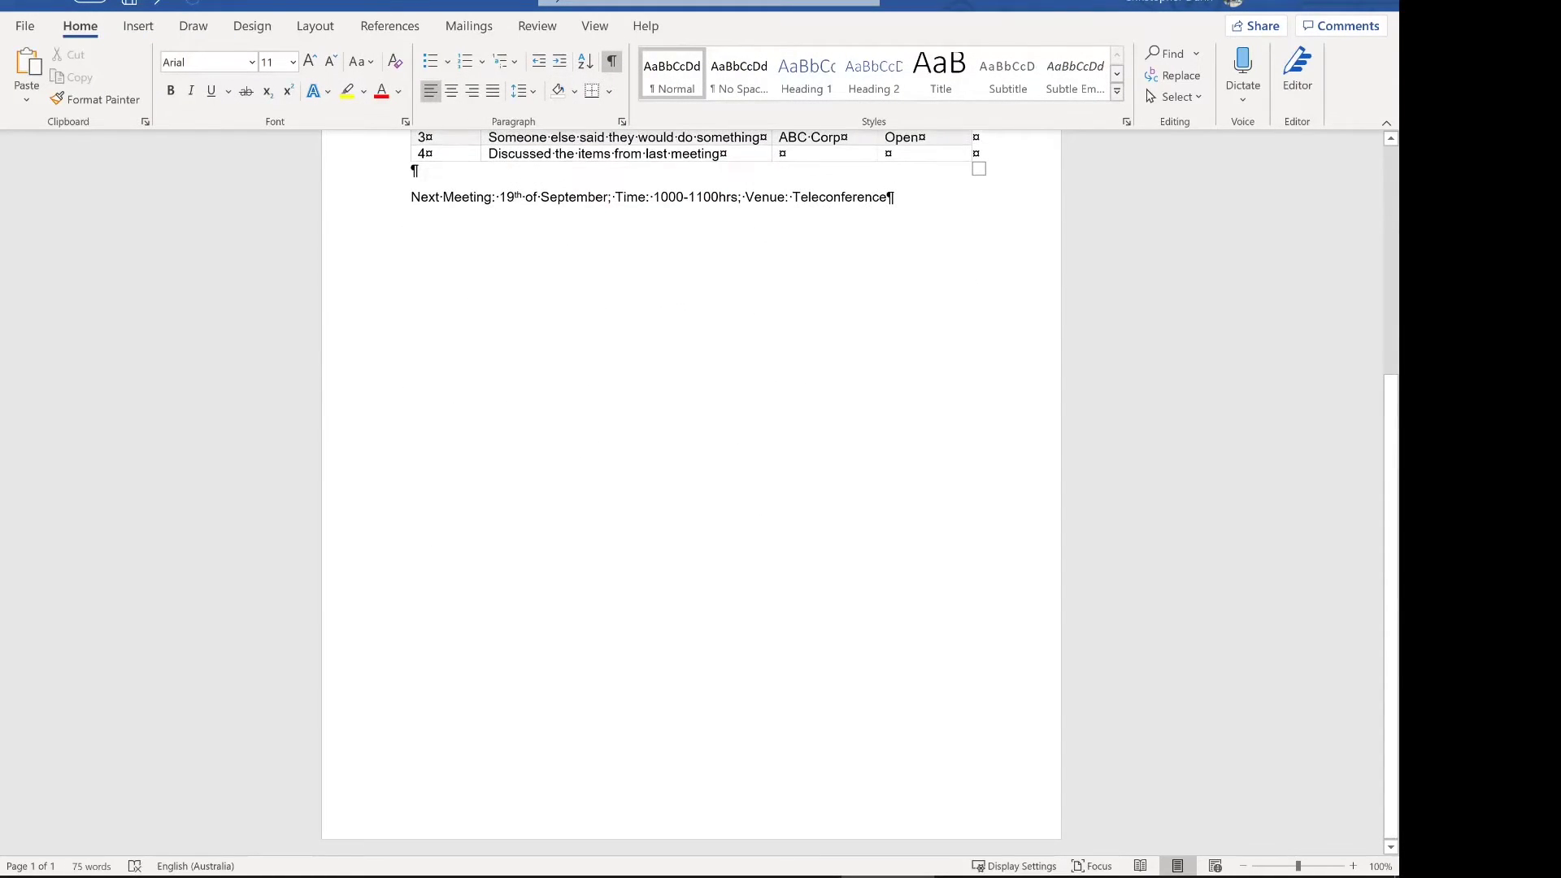
pyautogui.scroll(3, 692, 493)
pyautogui.scroll(-3, 692, 492)
pyautogui.scroll(7, 691, 488)
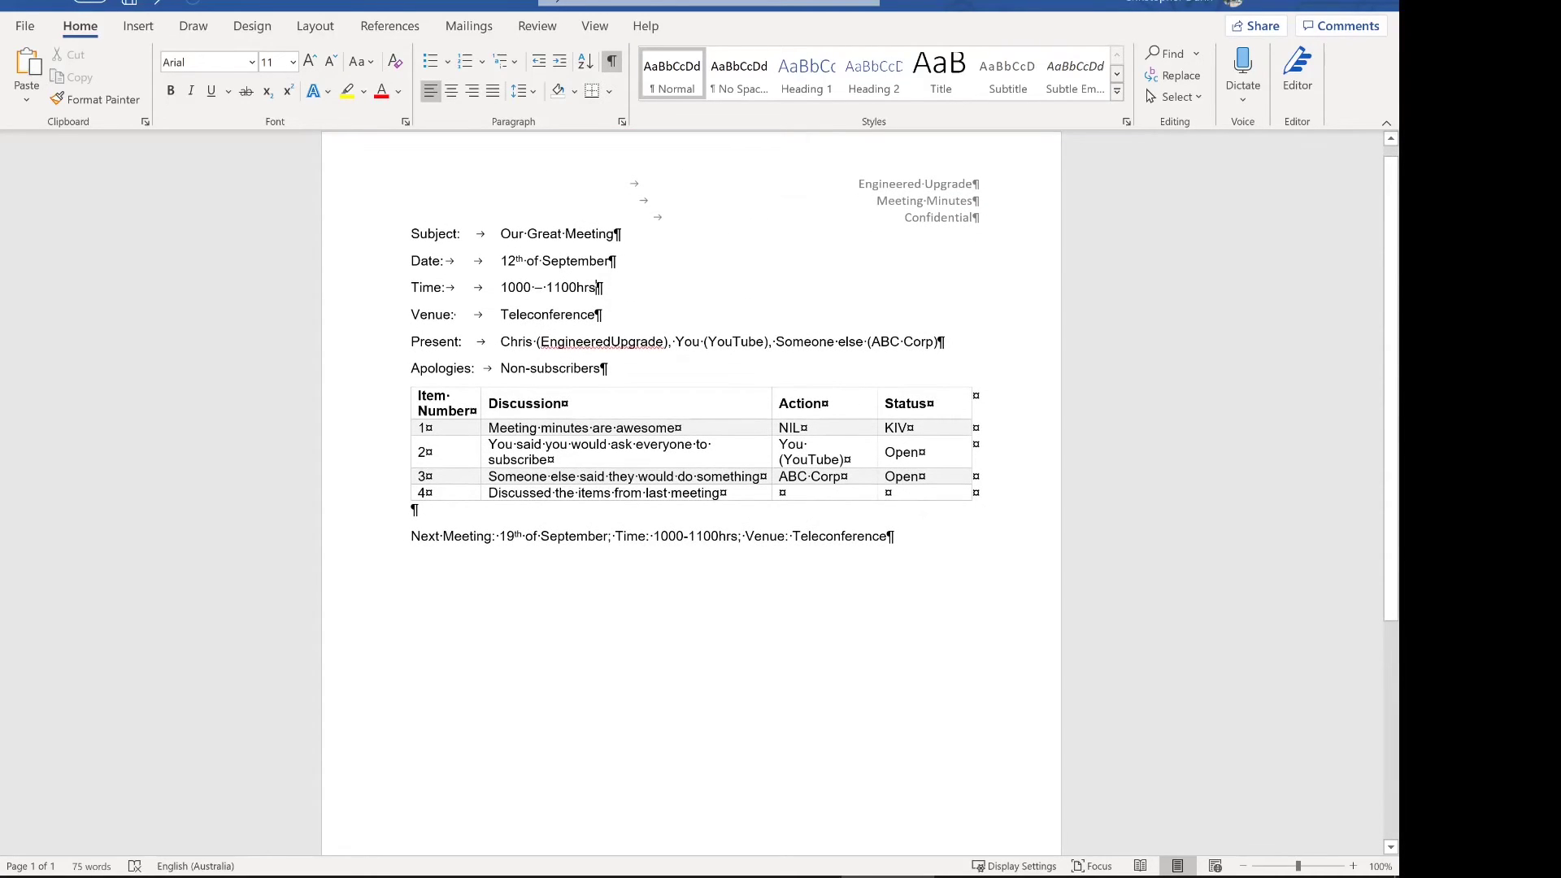
pyautogui.doubleClick(955, 220)
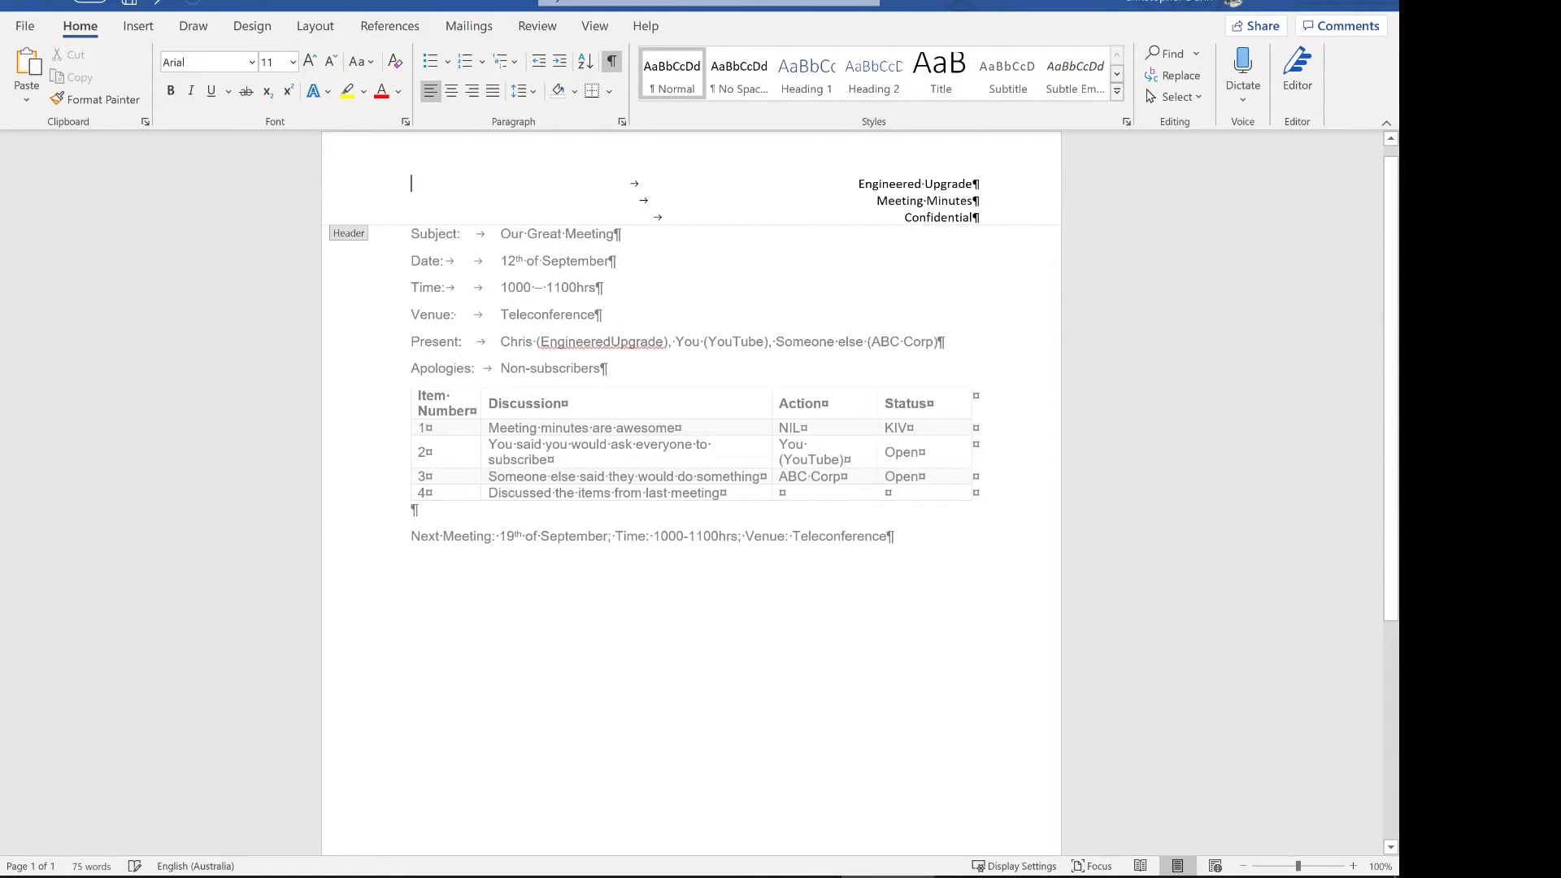
pyautogui.press('Return')
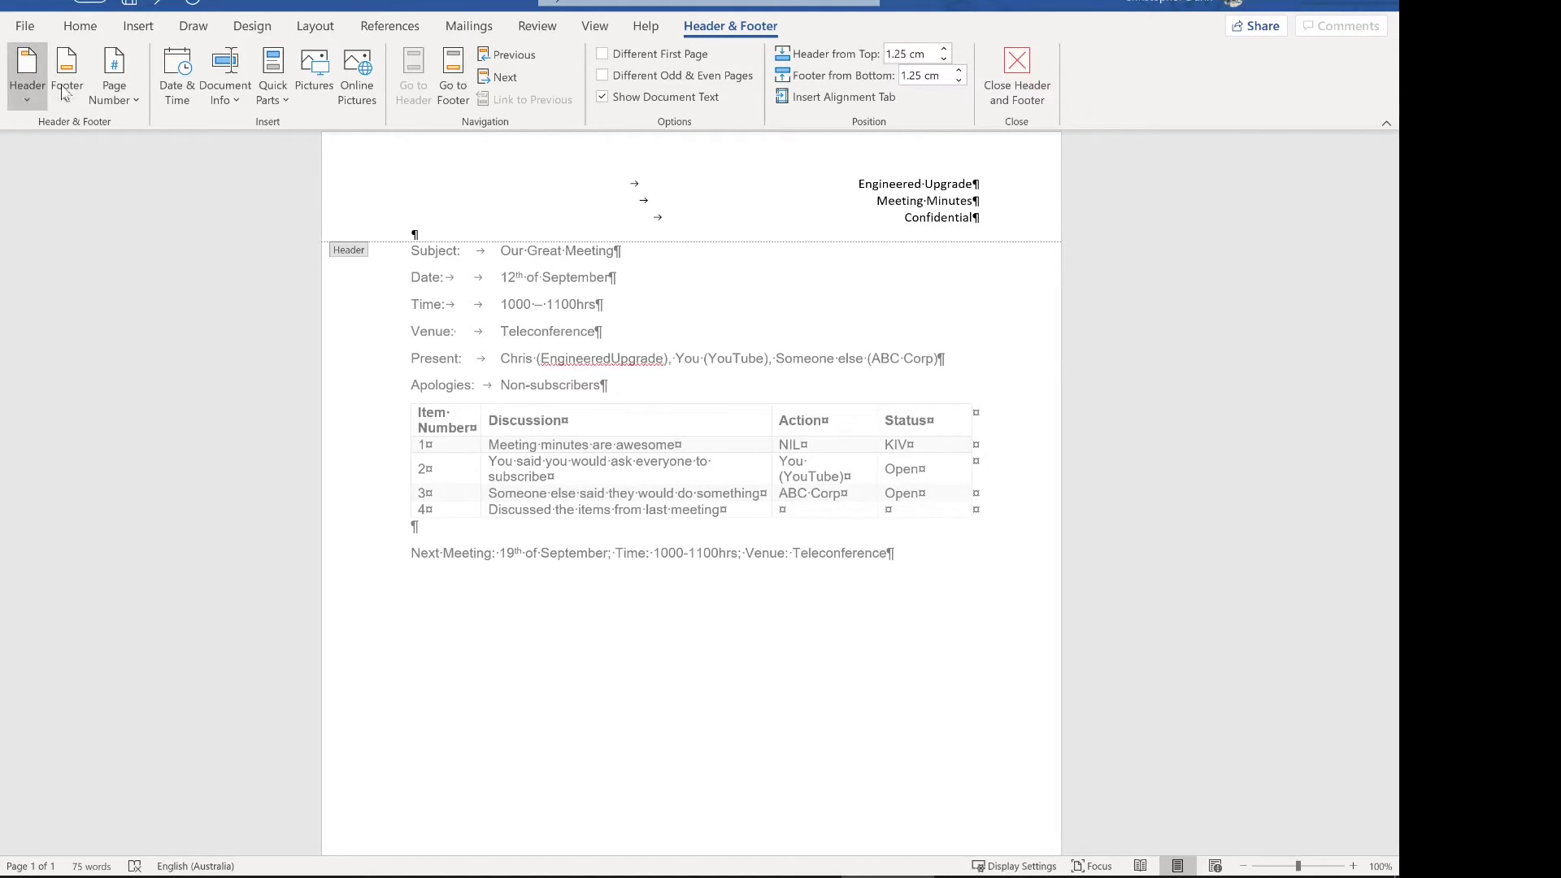
# - Insert a full-width horizontal line below "Confidential" in the header and another one in the footer
pyautogui.write('---')
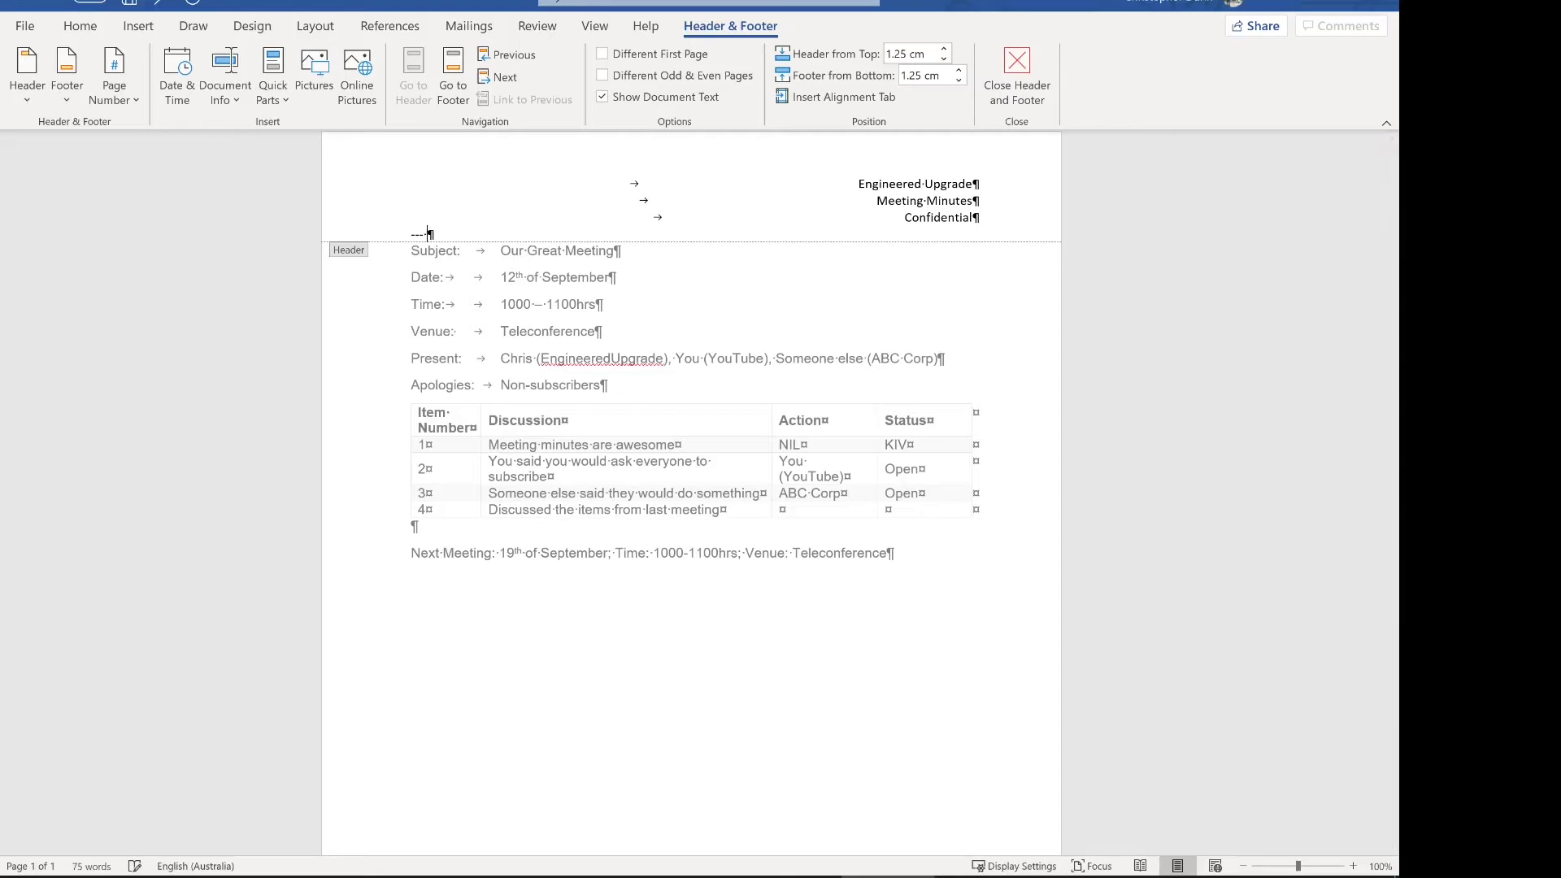
pyautogui.press('Return')
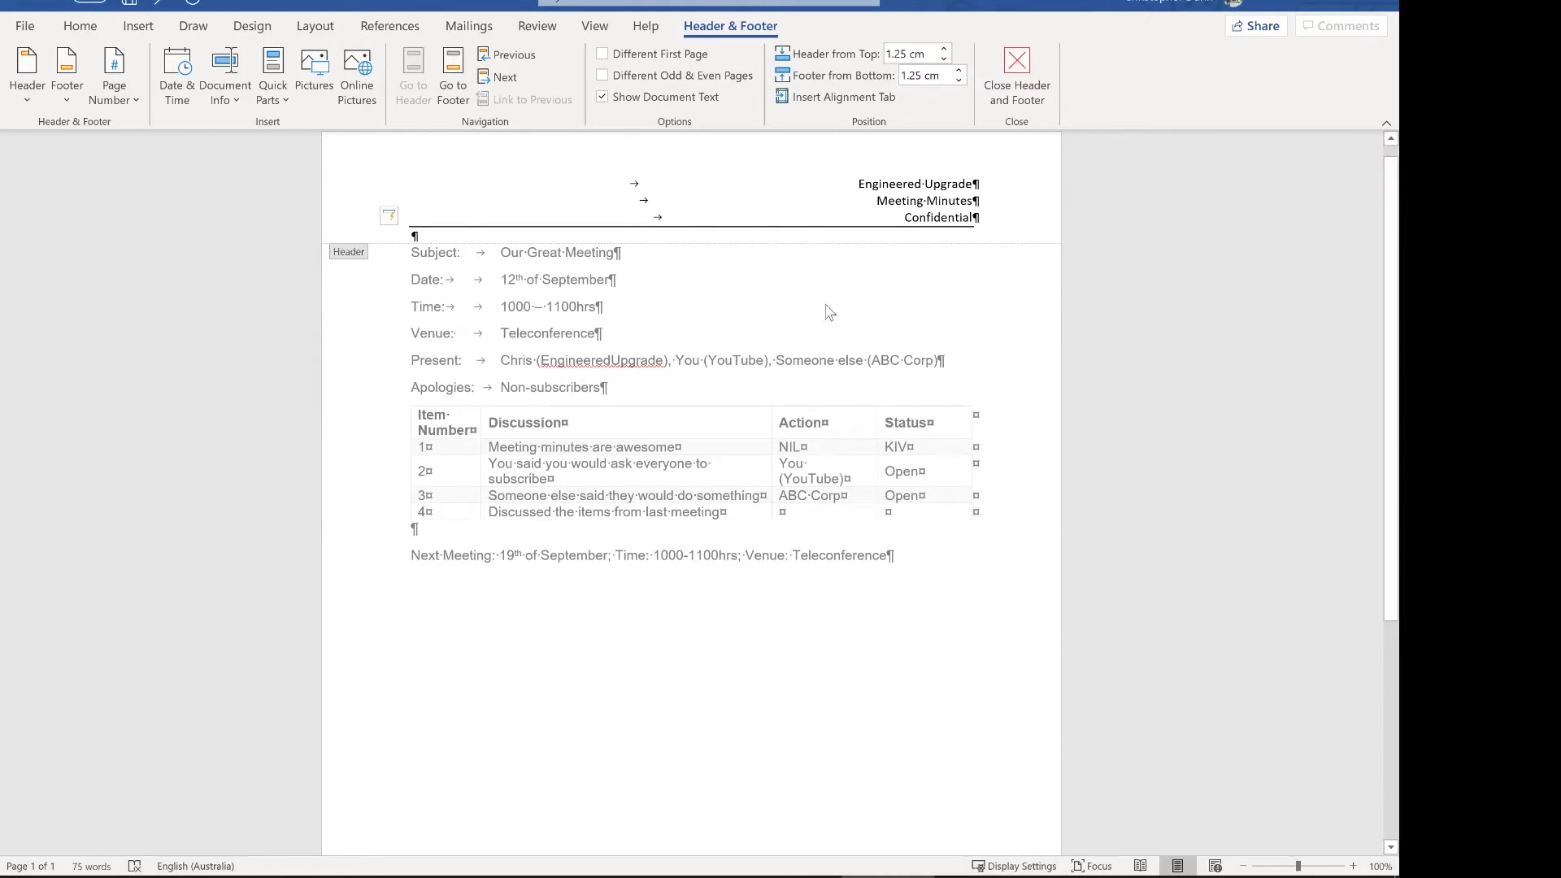
pyautogui.scroll(-5, 879, 308)
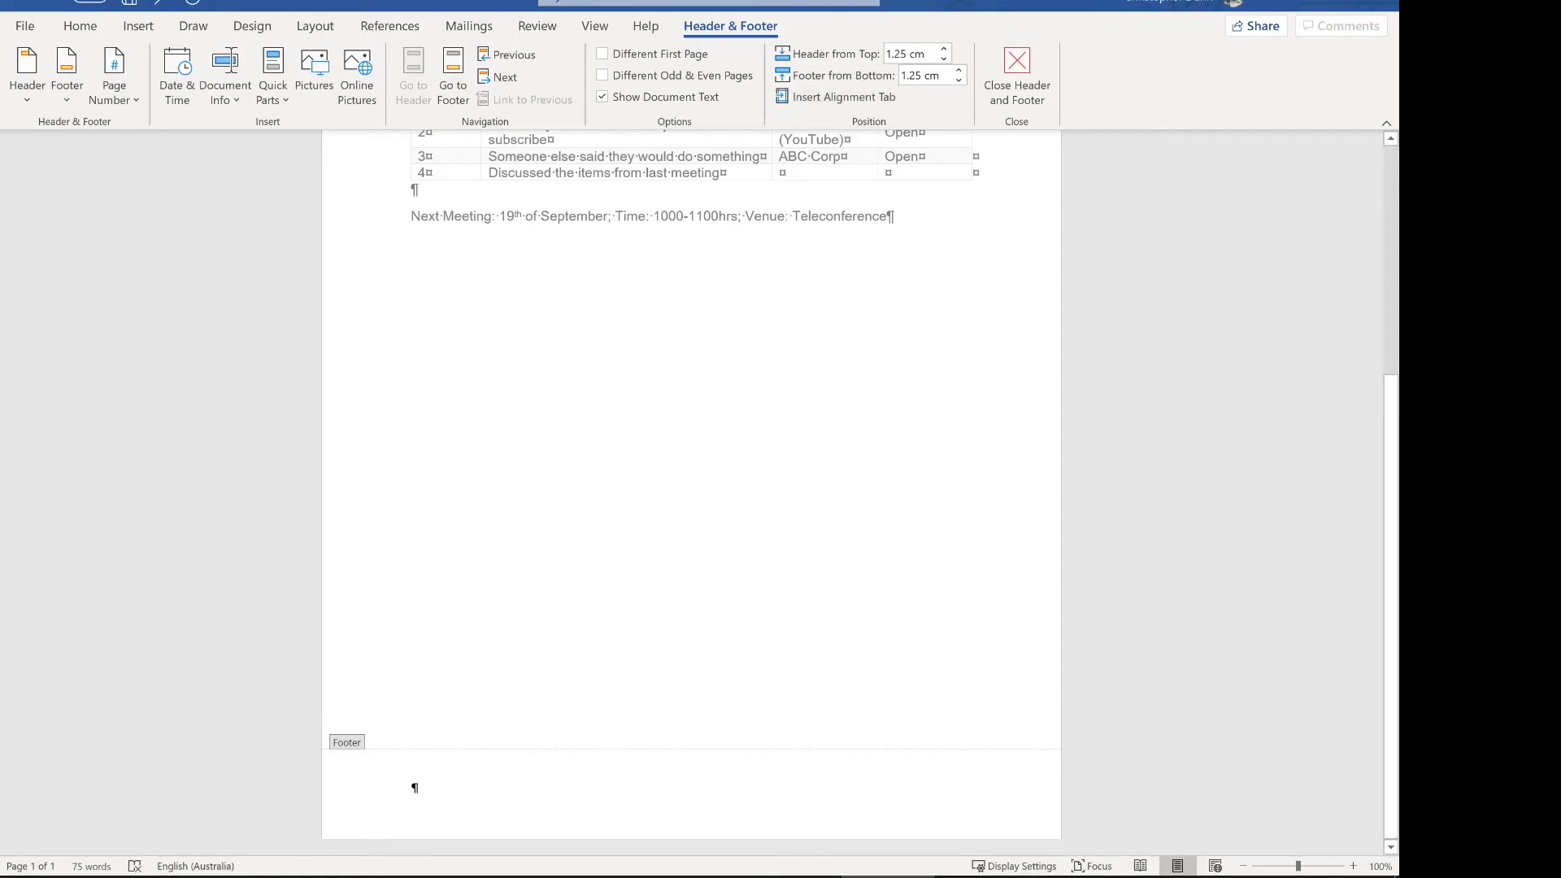
pyautogui.click(413, 787)
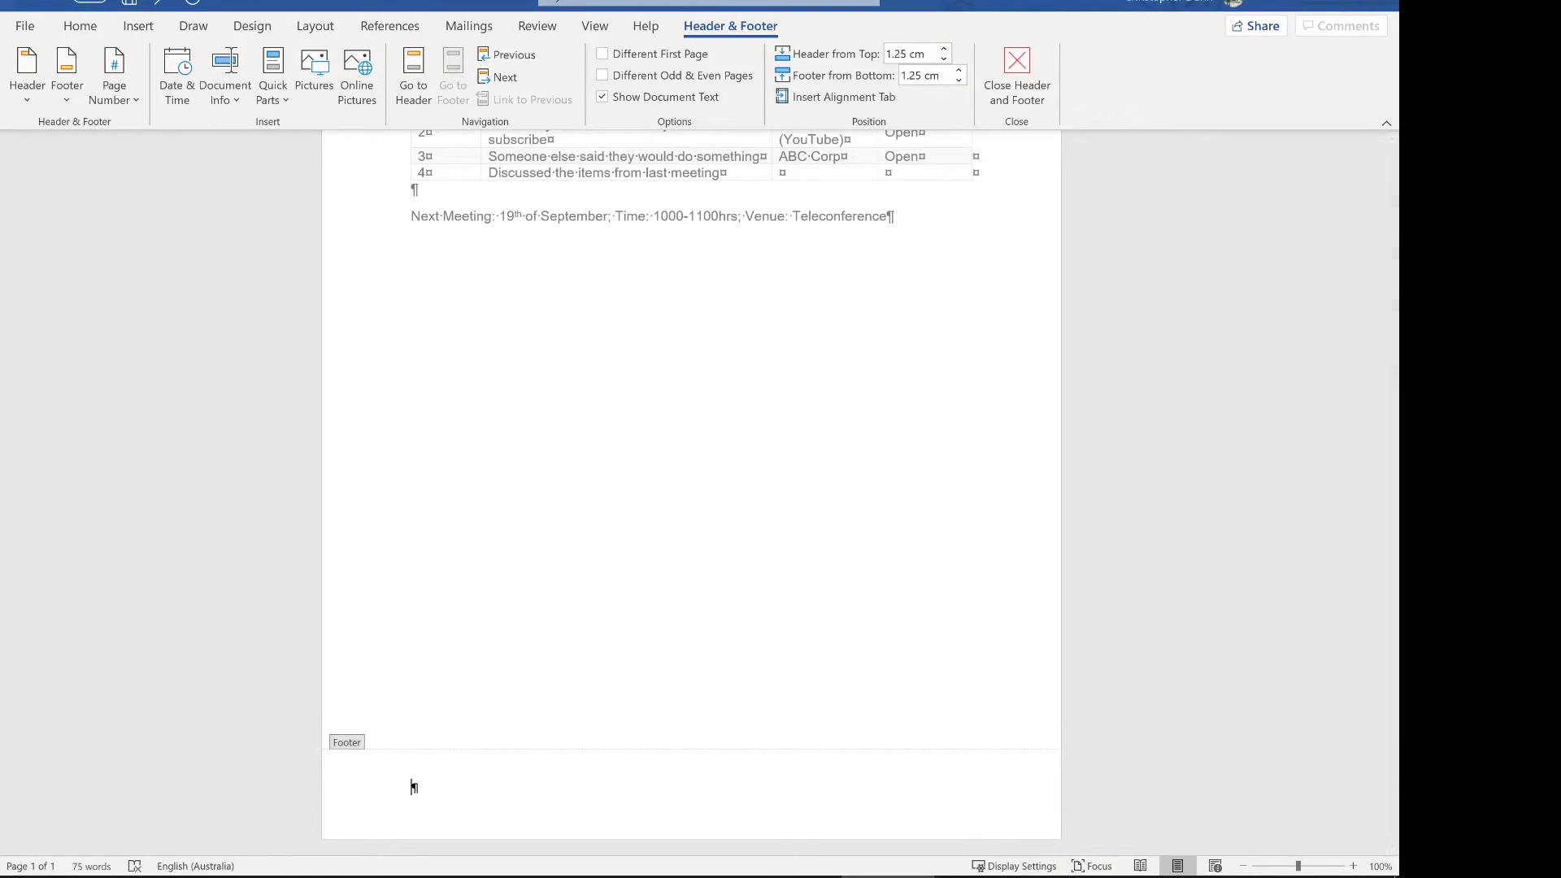
pyautogui.write('---')
pyautogui.press('Return')
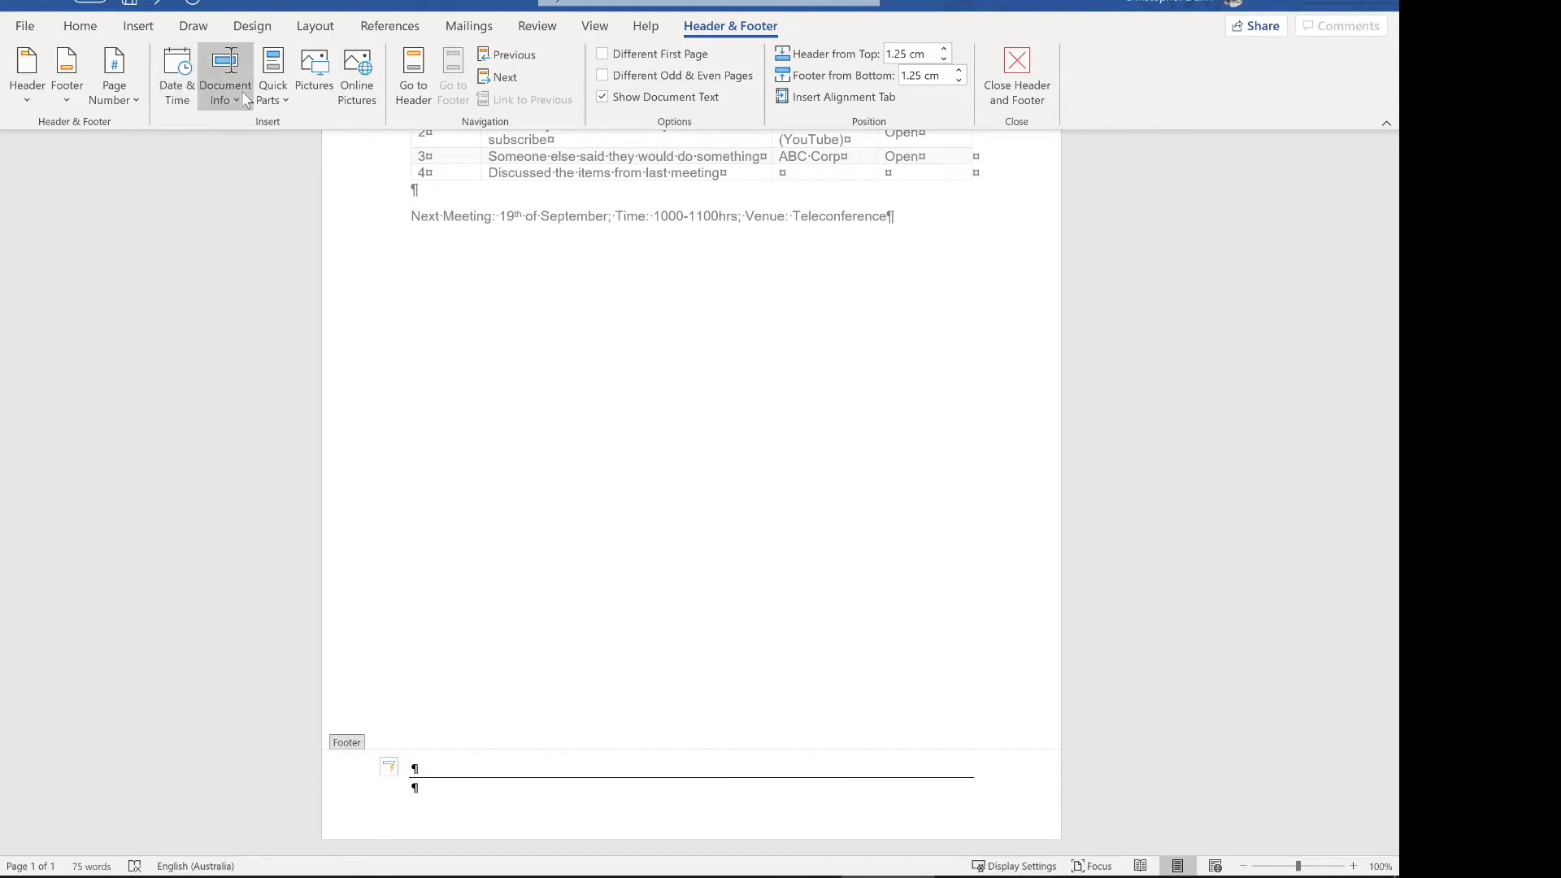
# - Add a page number reading "Page 1" below the footer line, followed by a new empty line
pyautogui.write('1')
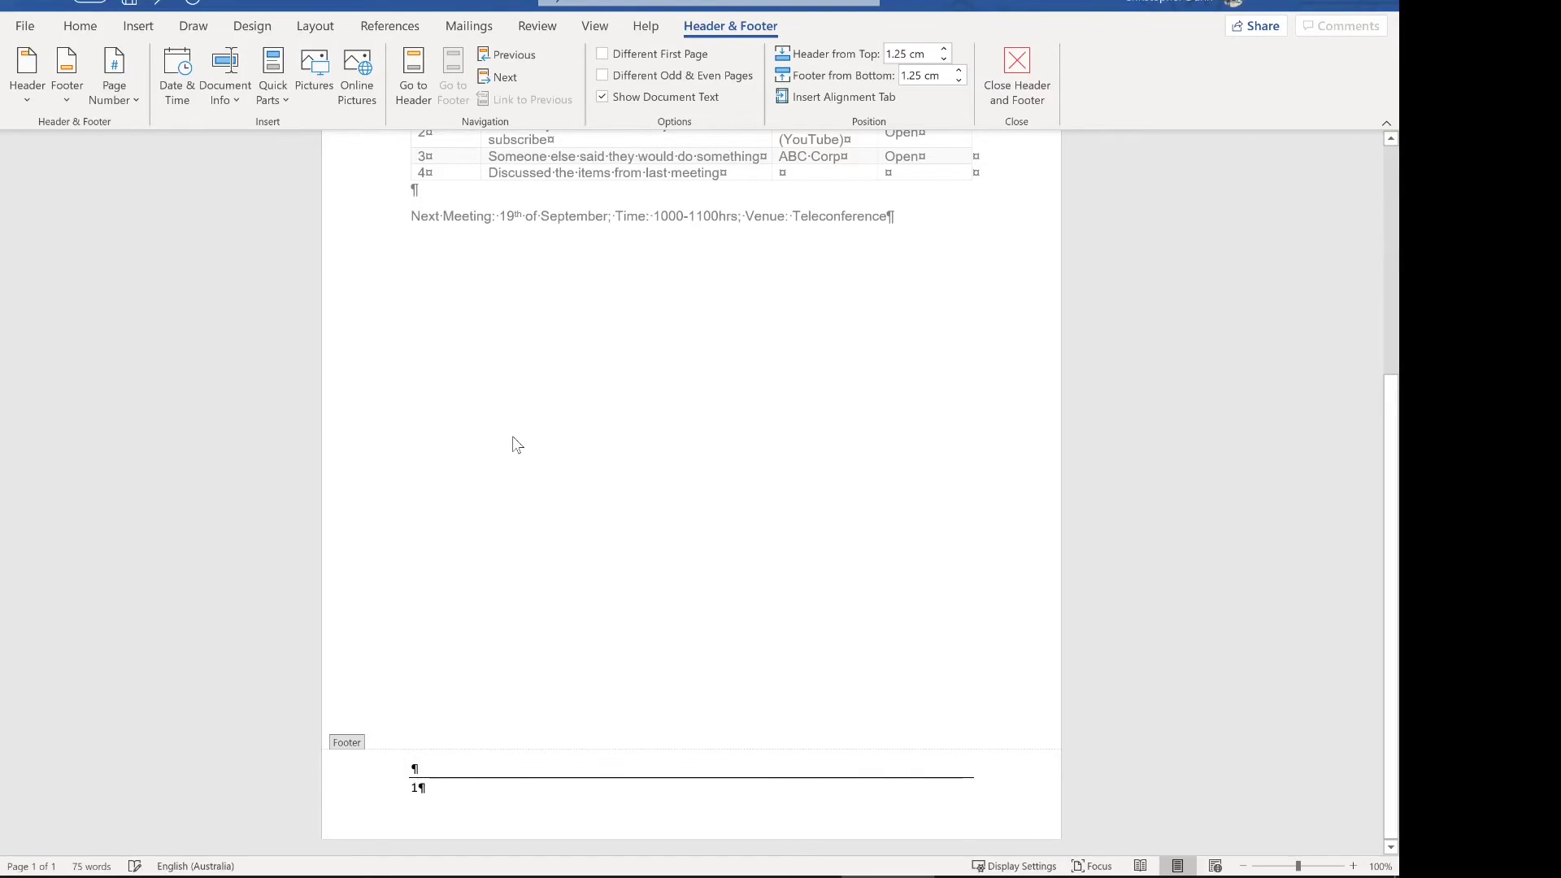
pyautogui.write('Page')
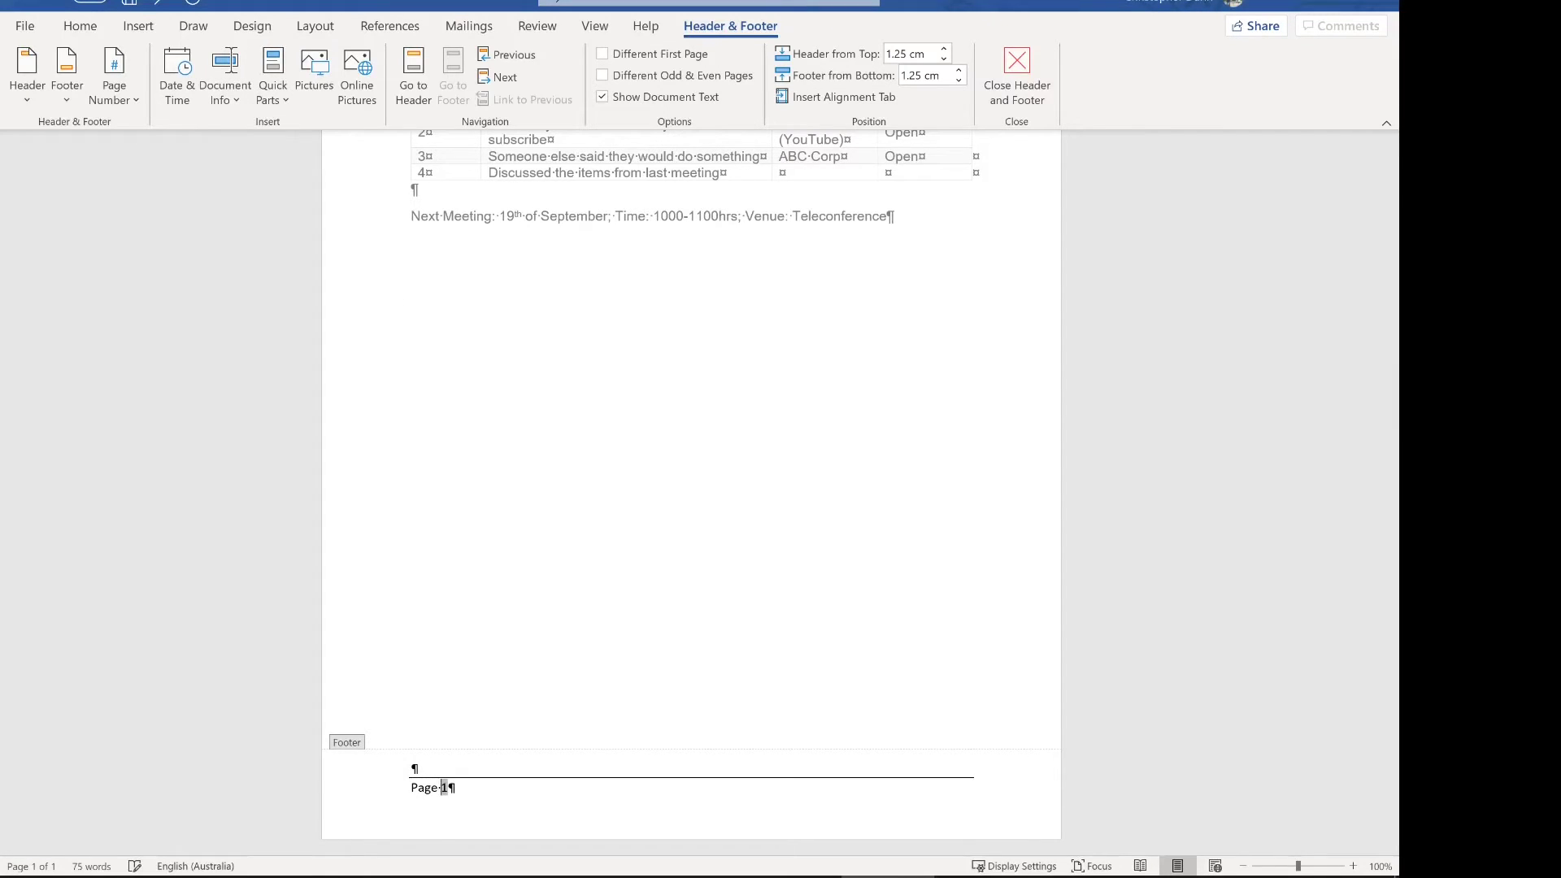
pyautogui.press('Return')
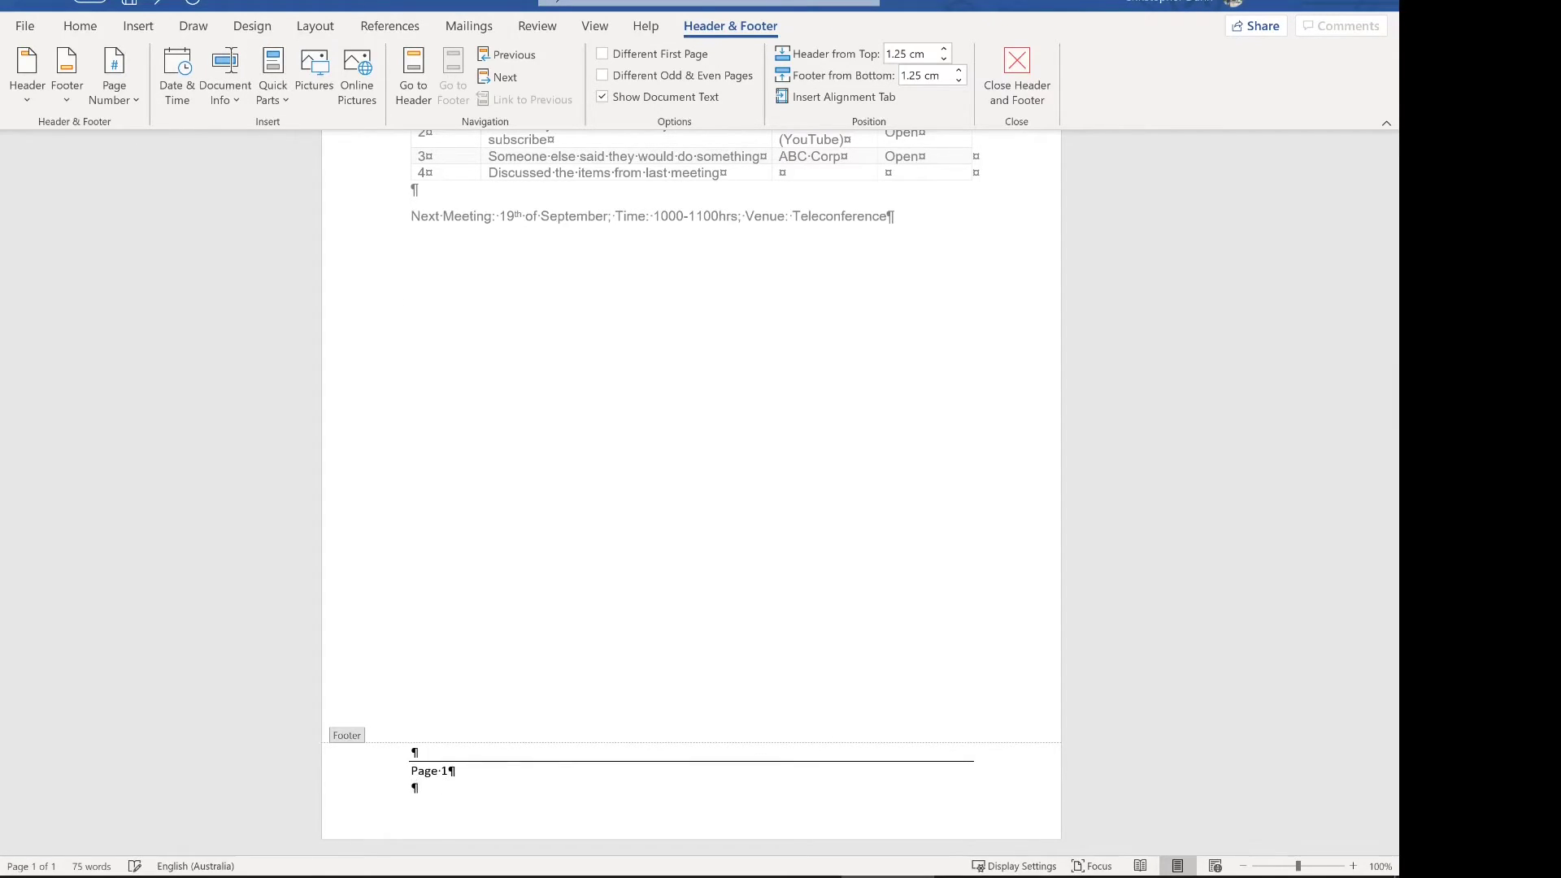
# - Enter "Documber number: EU-M-001" on the second footer text line and return to the document body
pyautogui.write('Document number')
pyautogui.write('M-001')
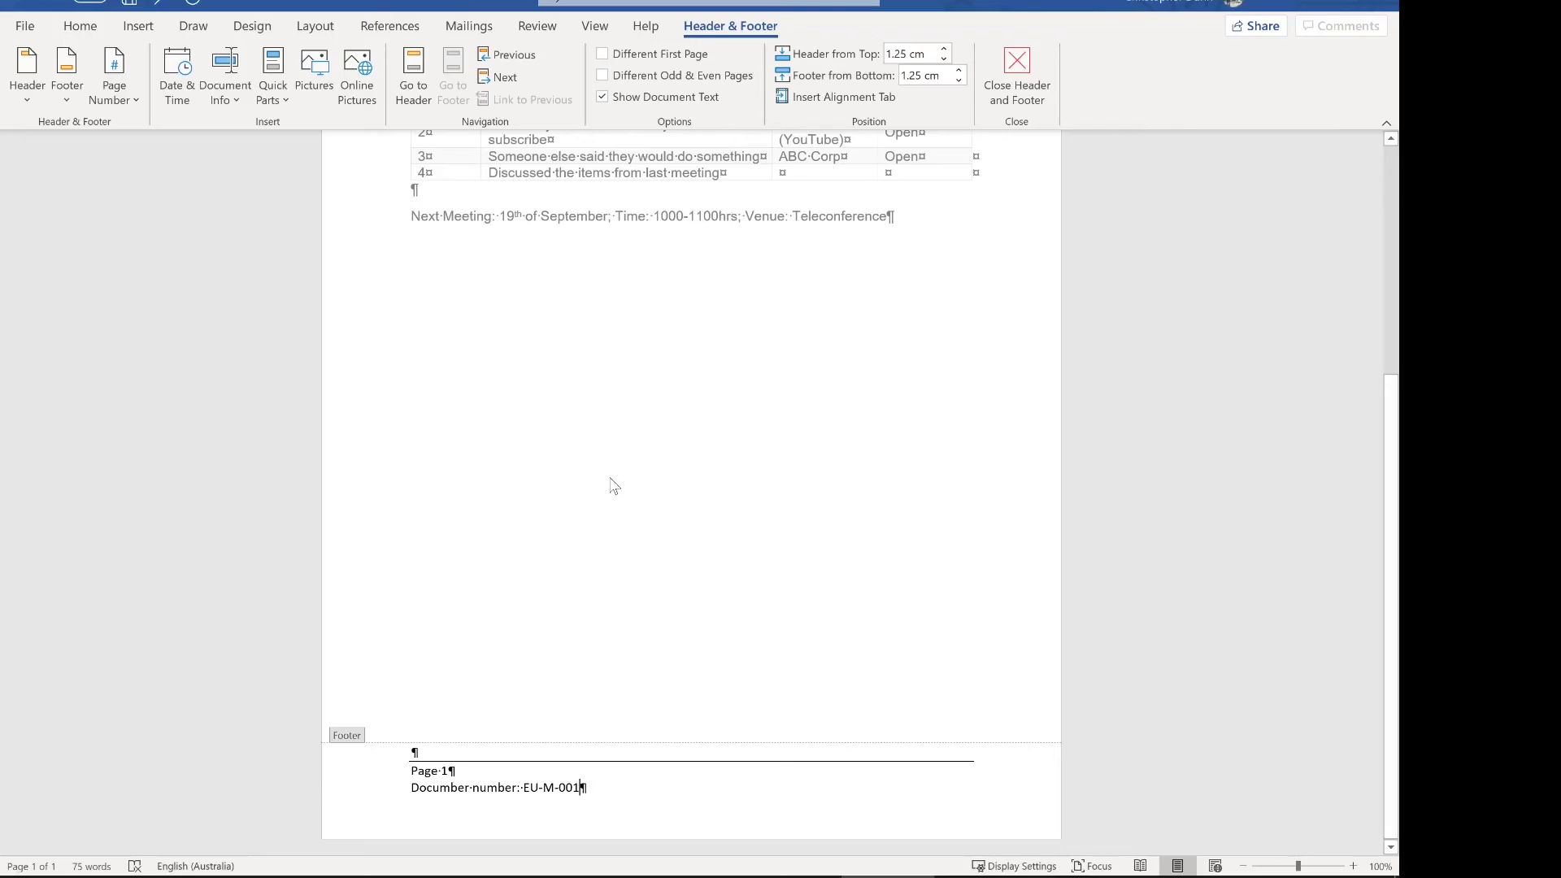
pyautogui.scroll(2, 610, 485)
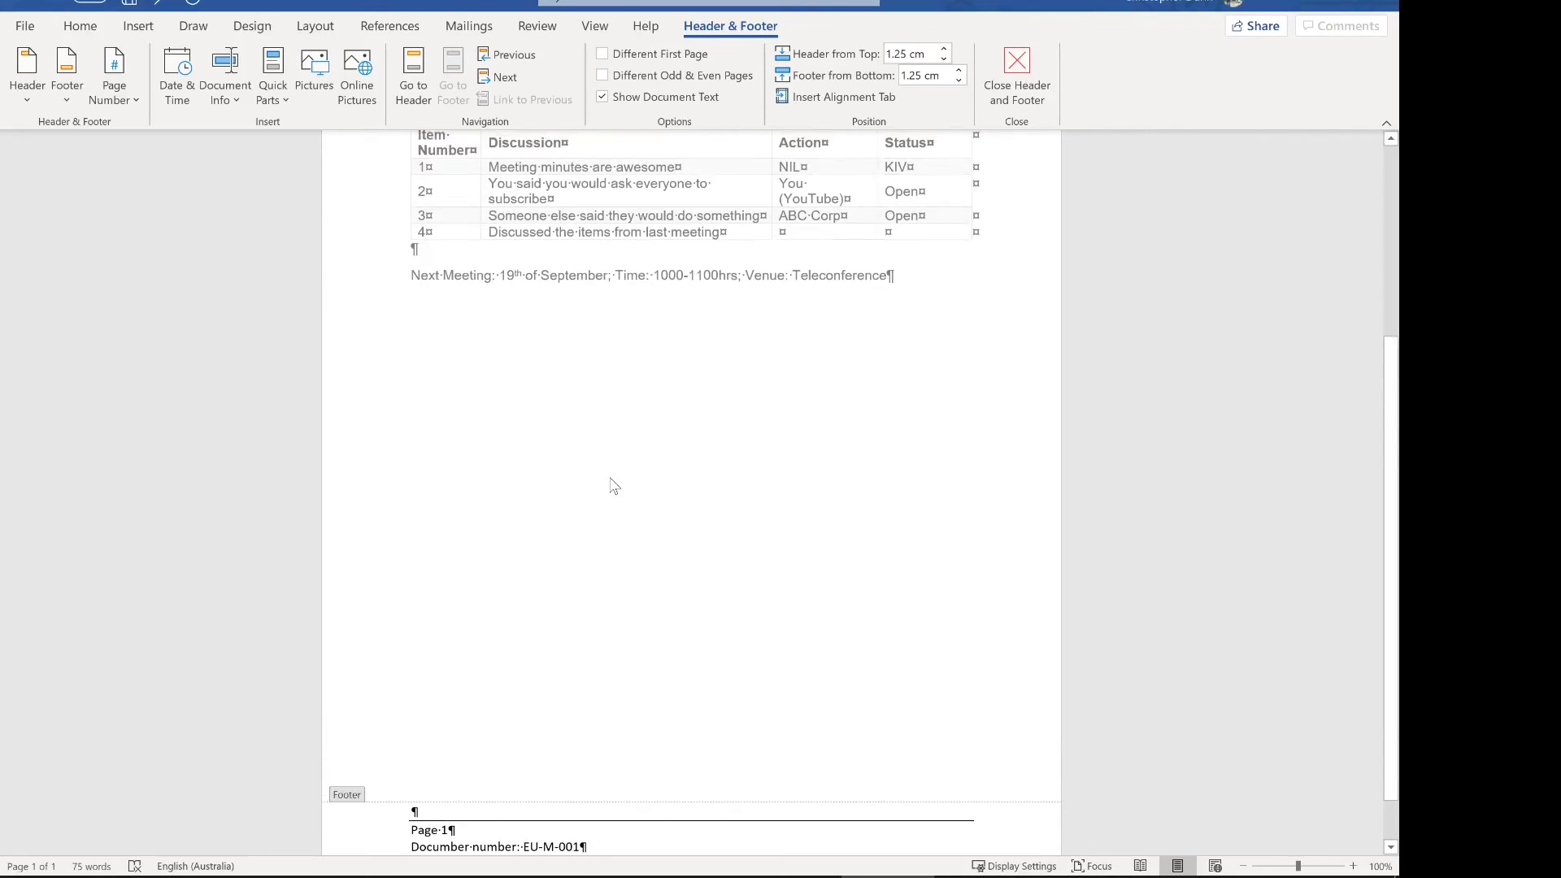
pyautogui.doubleClick(605, 542)
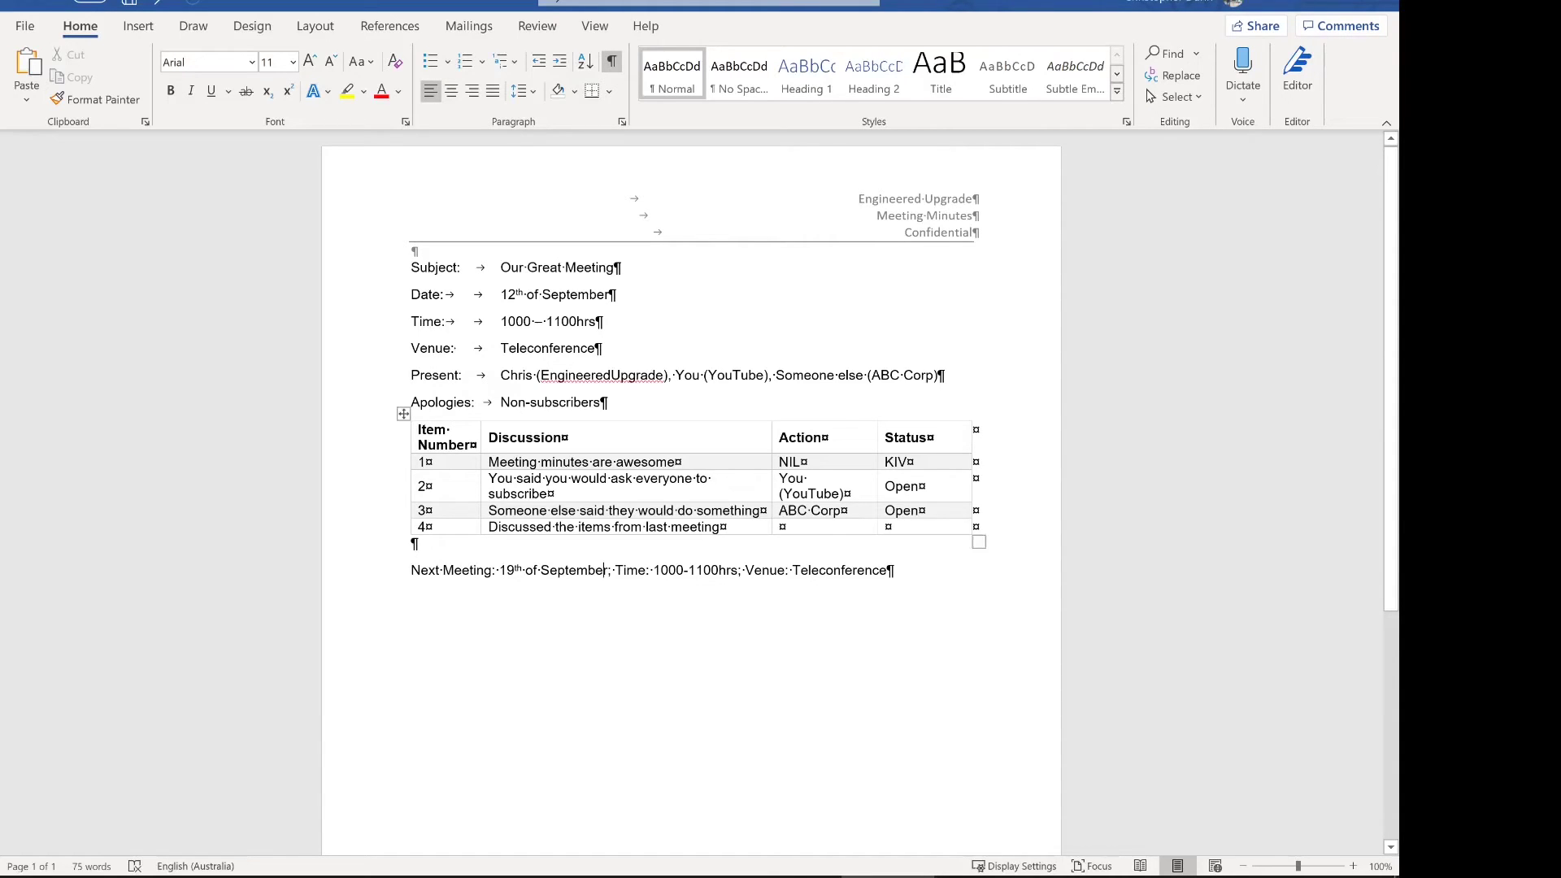
# - Review the page's footer and header, and switch to the PowerPoint slide with the Inputs, Process and Output diagram
pyautogui.scroll(-4, 739, 478)
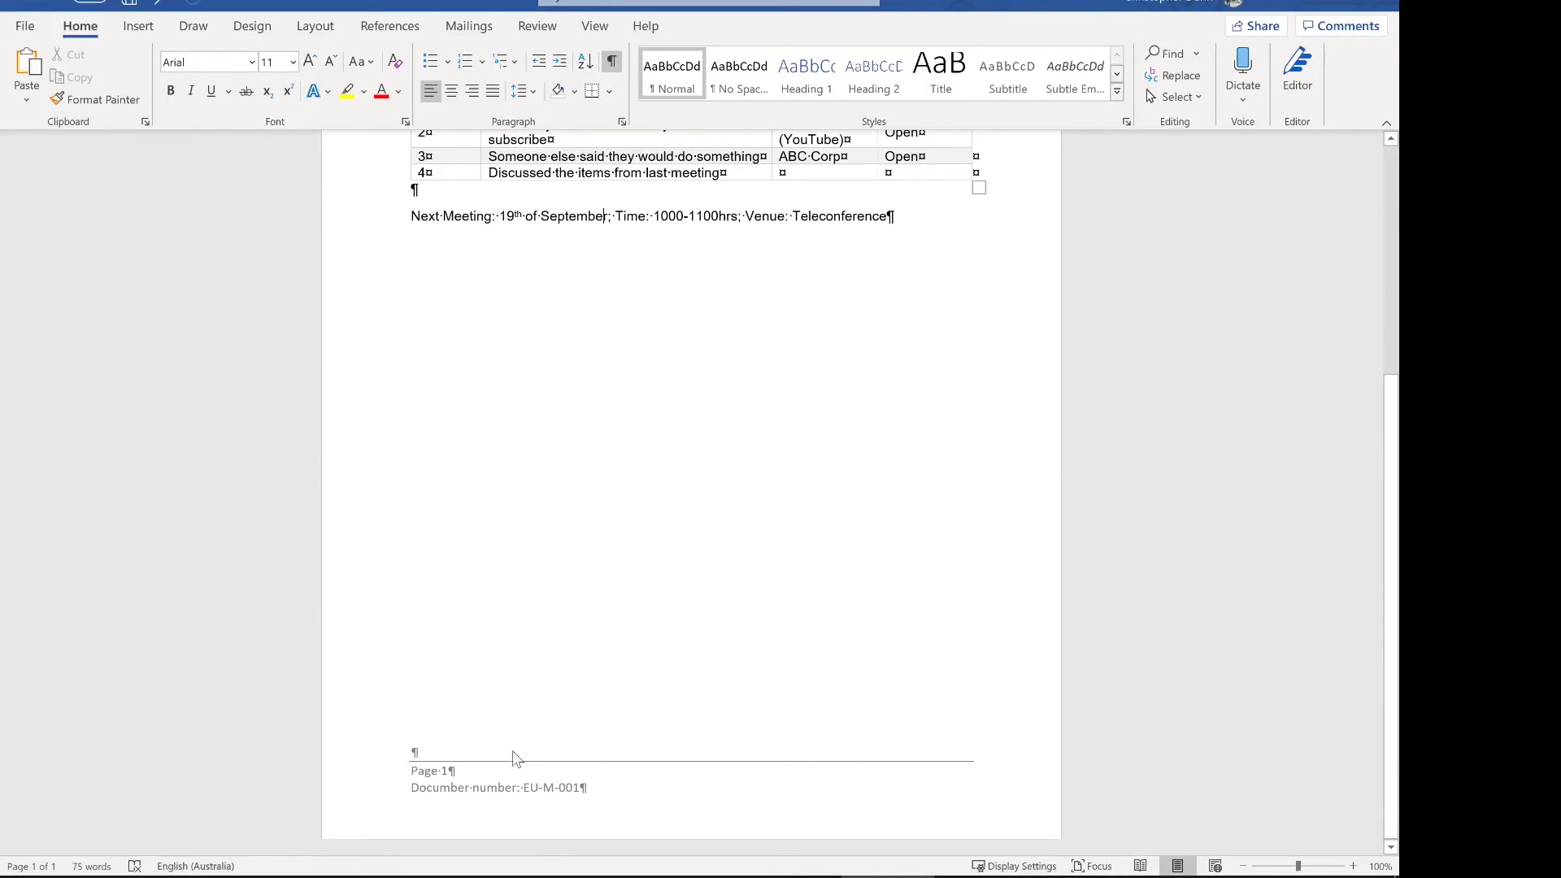
pyautogui.scroll(4, 514, 755)
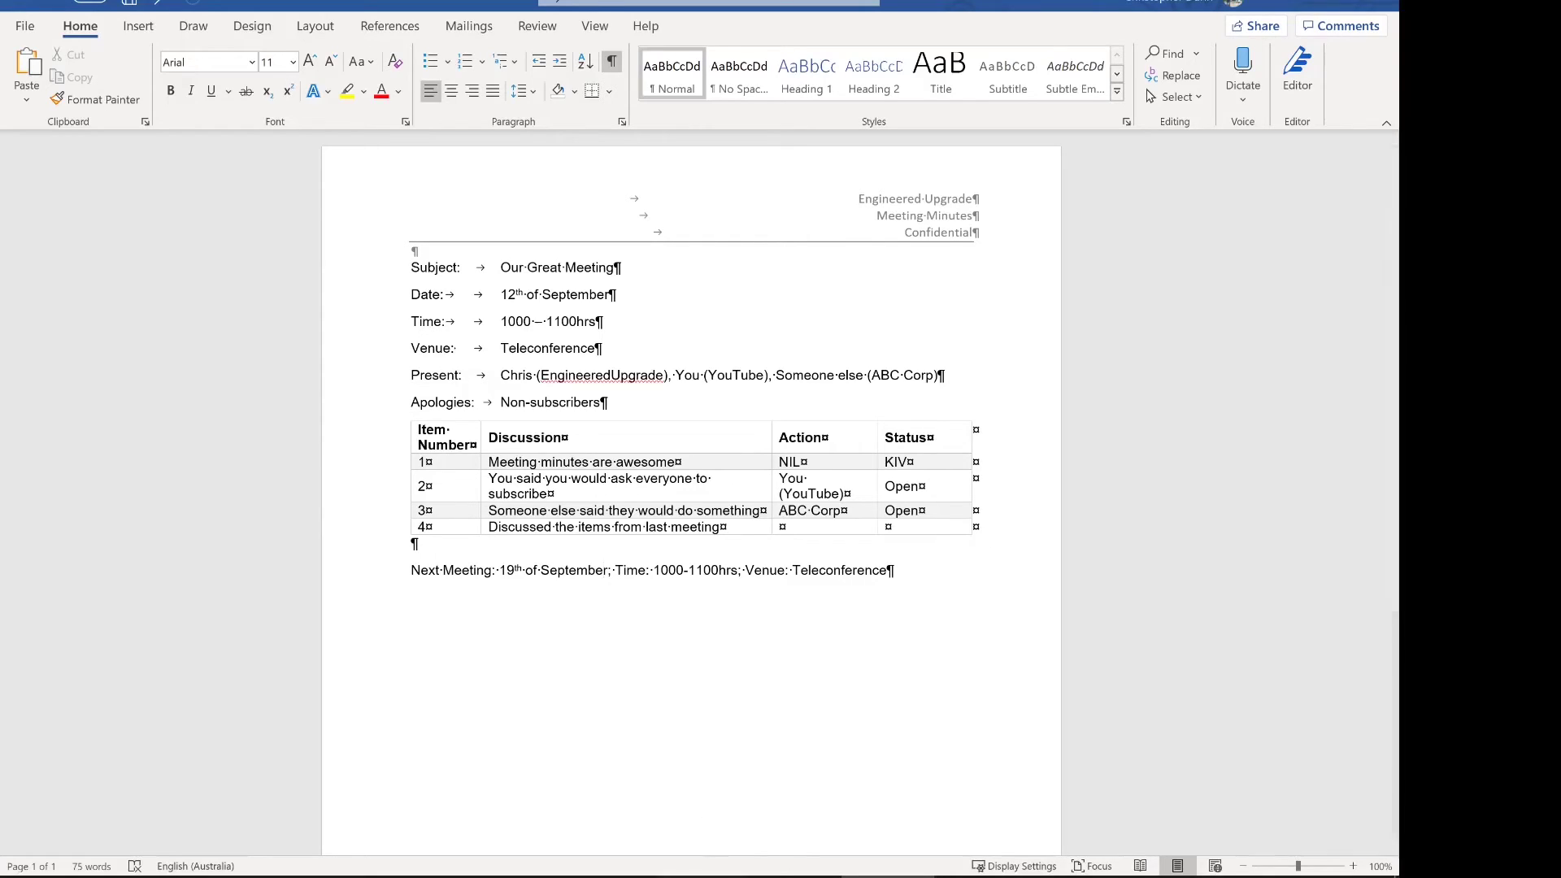
pyautogui.click(701, 877)
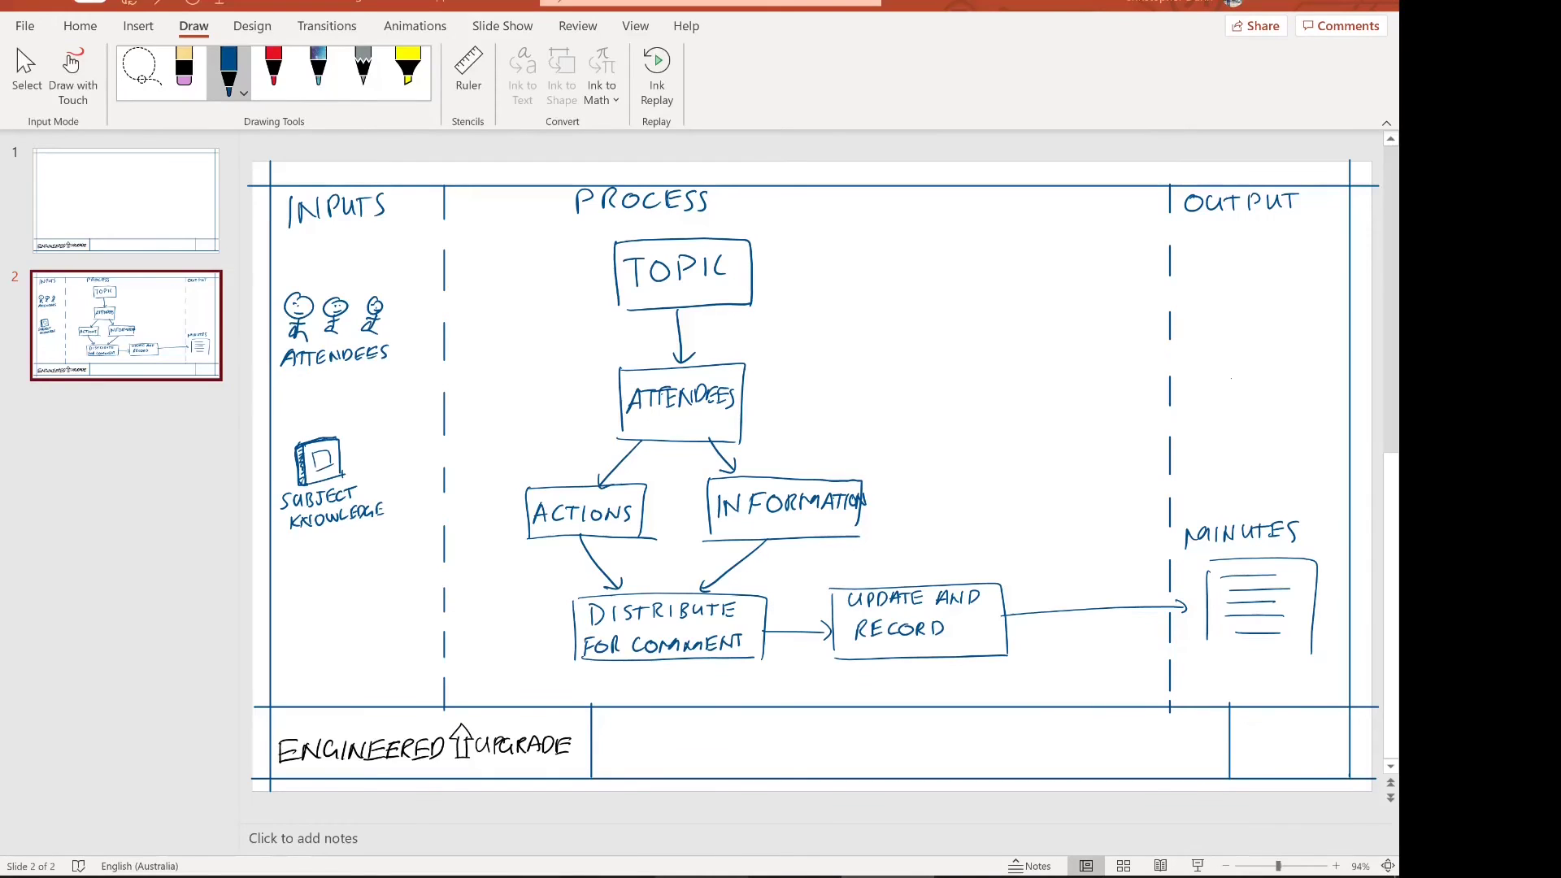